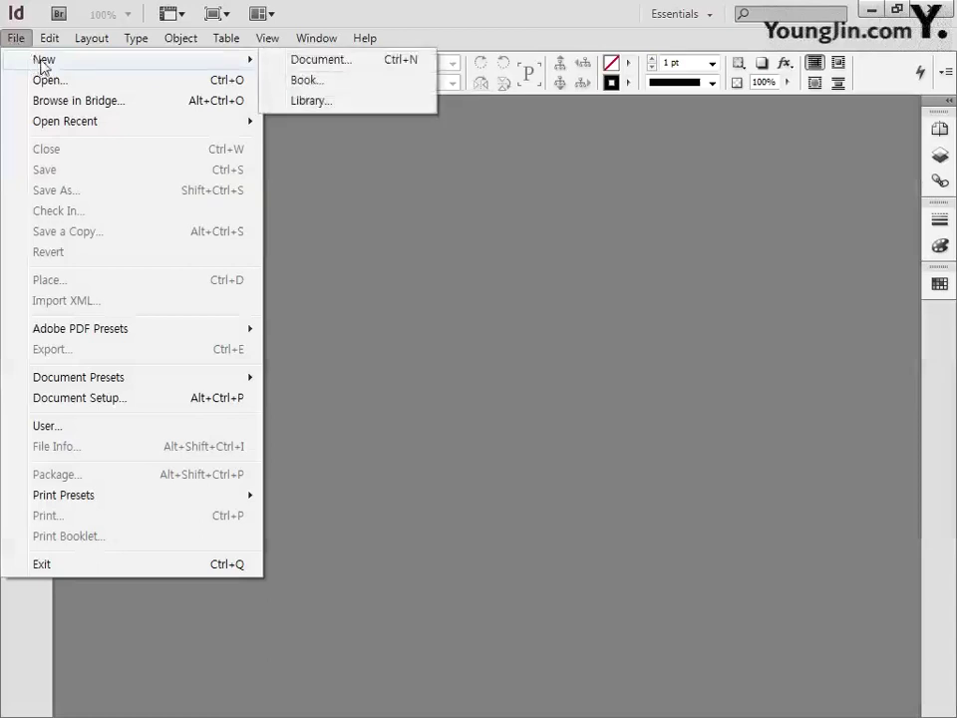
- Start a new print document with 1 page, Facing Pages turned off and the A4 page size
left_click(299, 62)
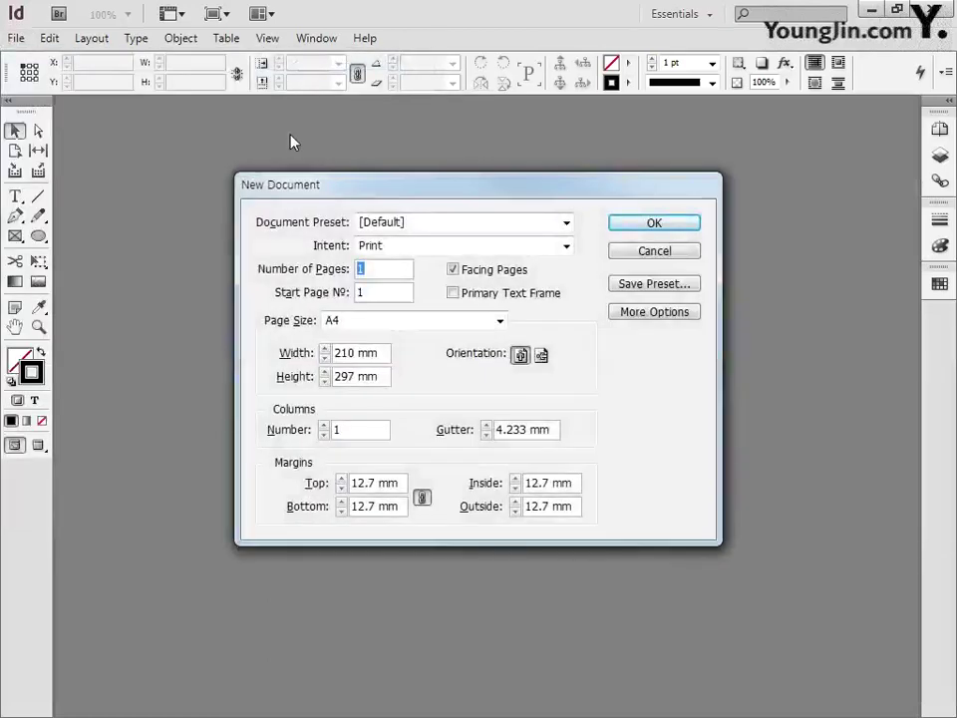
left_click(395, 275)
type("1")
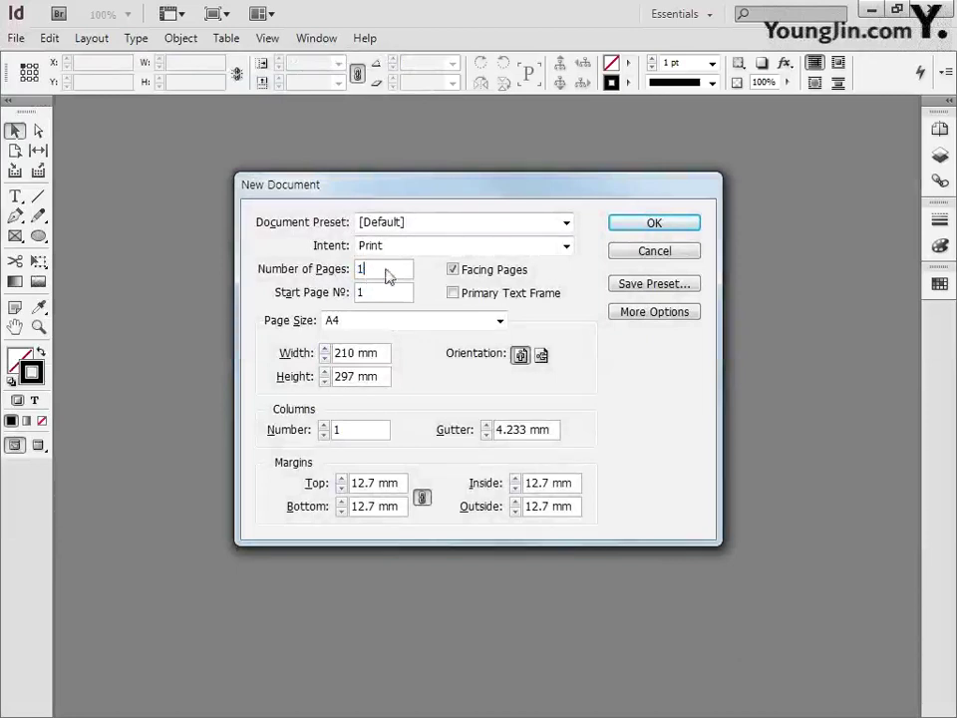
left_click(466, 273)
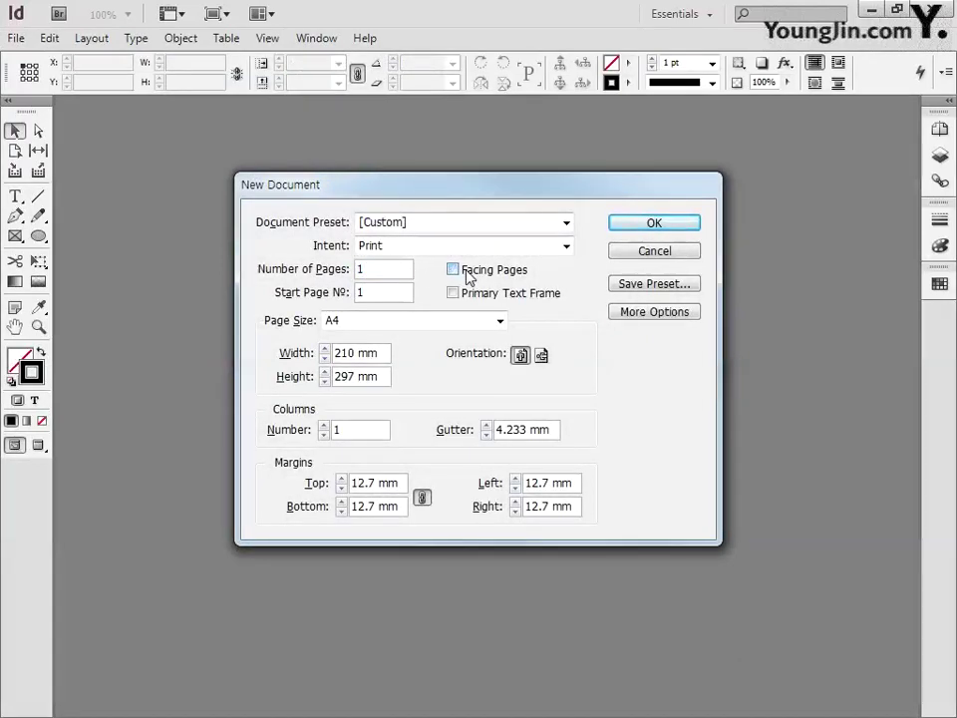
left_click(427, 323)
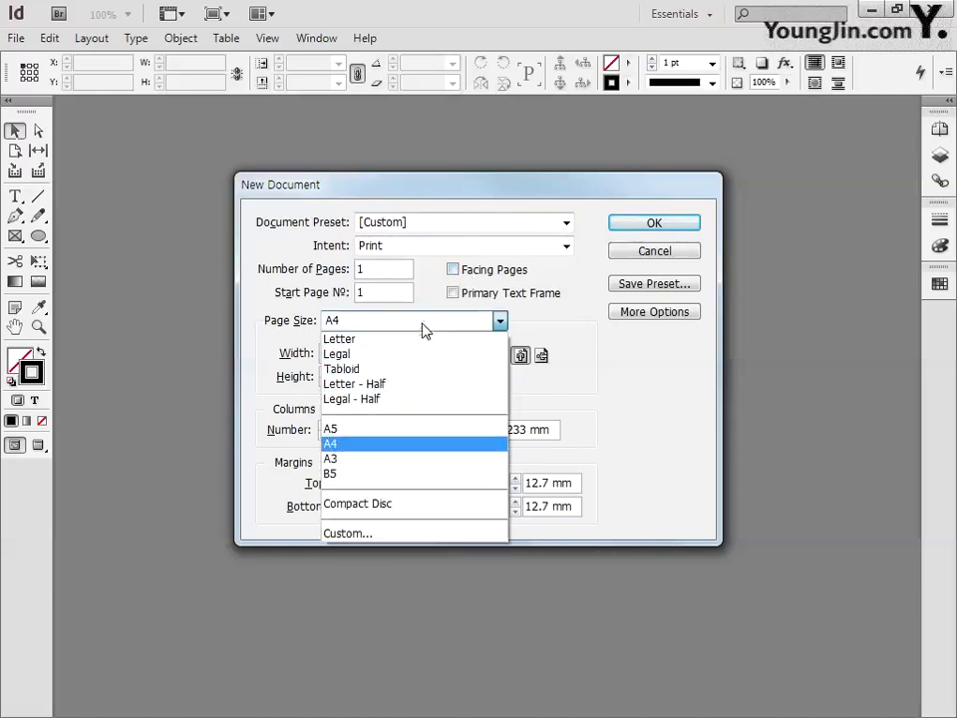
left_click(371, 445)
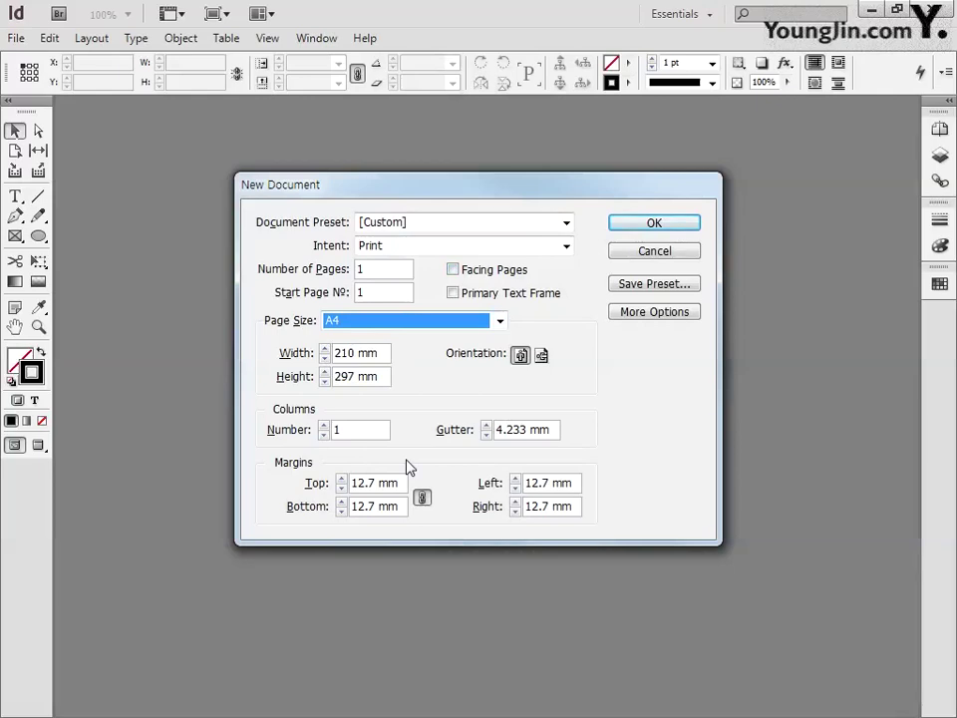
- Unlink the margin values and set the top and bottom margins to 27.5 mm
left_click(423, 499)
left_click_drag(404, 483, 294, 495)
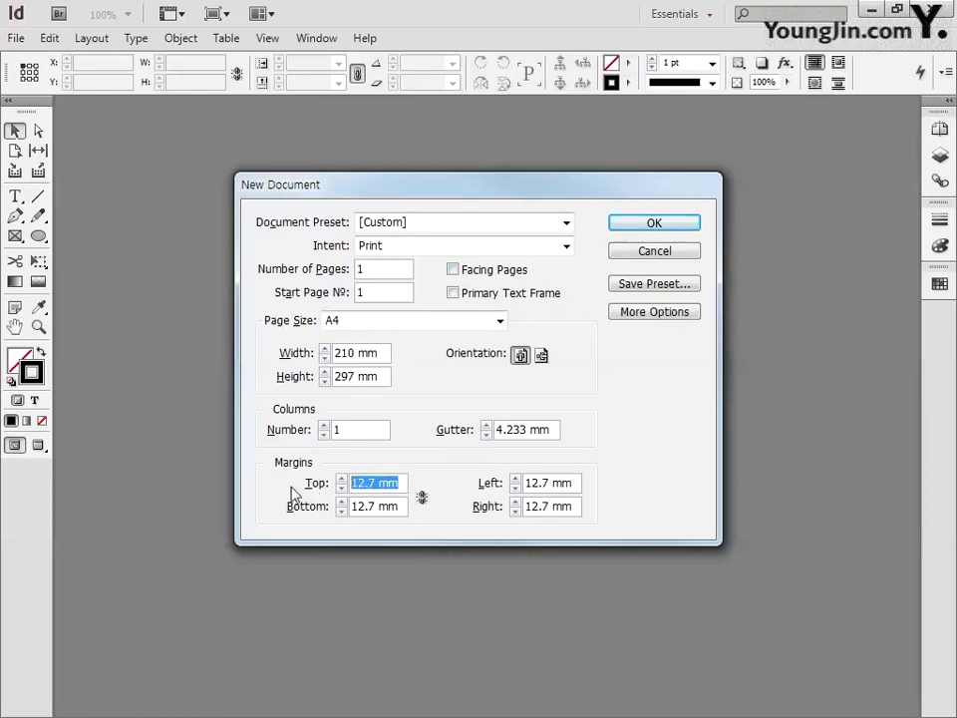
type("27.5")
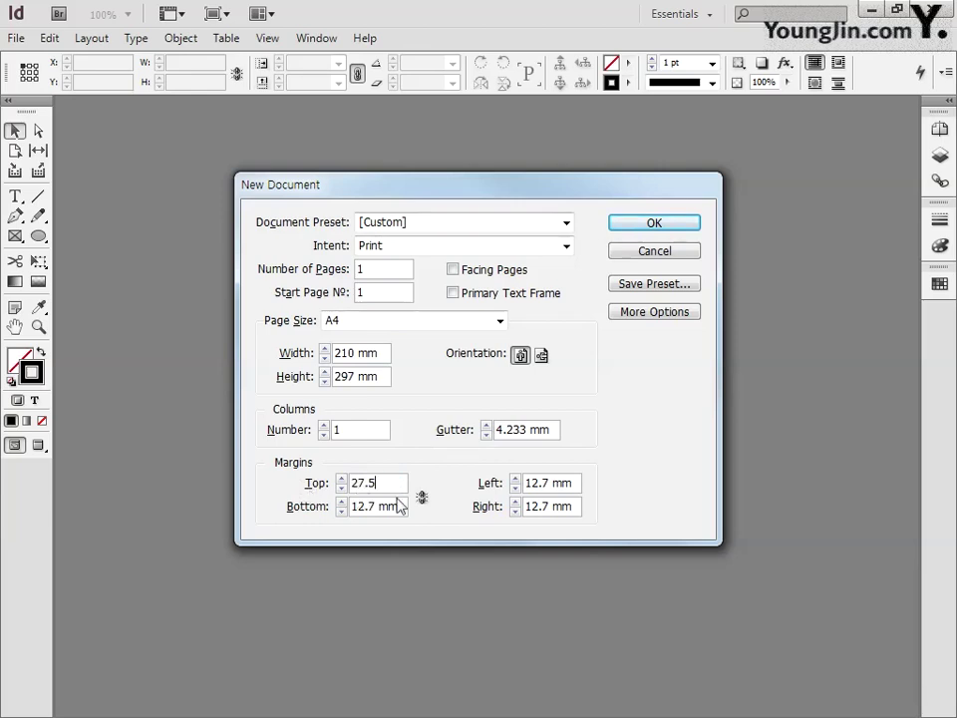
left_click_drag(395, 506, 299, 517)
type("27.5")
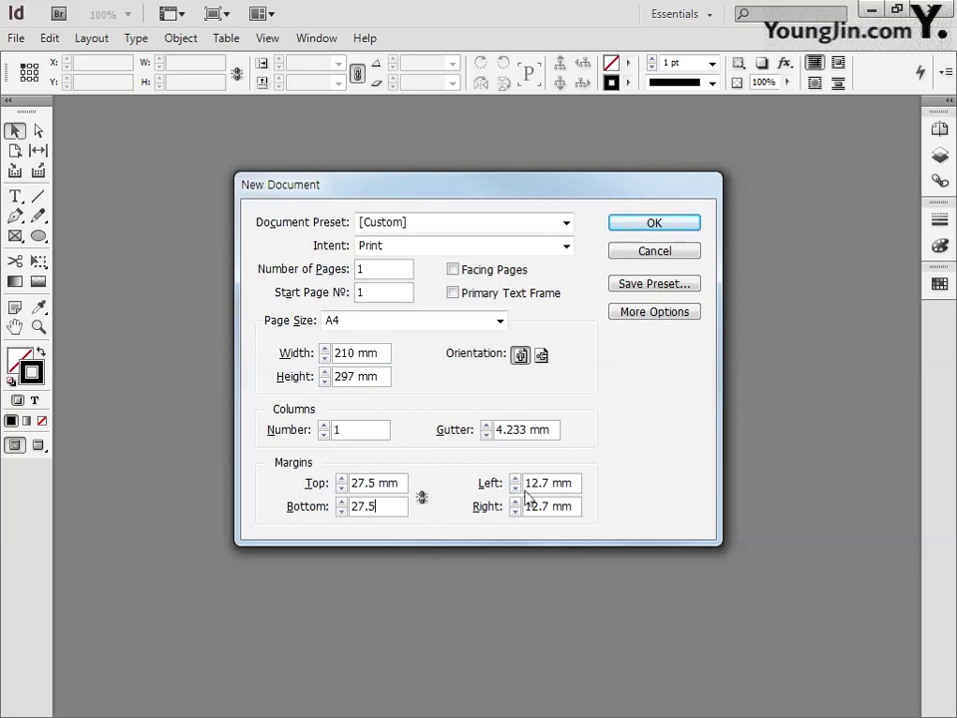
- Set the left and right margins to 12 mm and create the document
left_click_drag(573, 483, 521, 485)
type("12")
left_click_drag(573, 506, 507, 507)
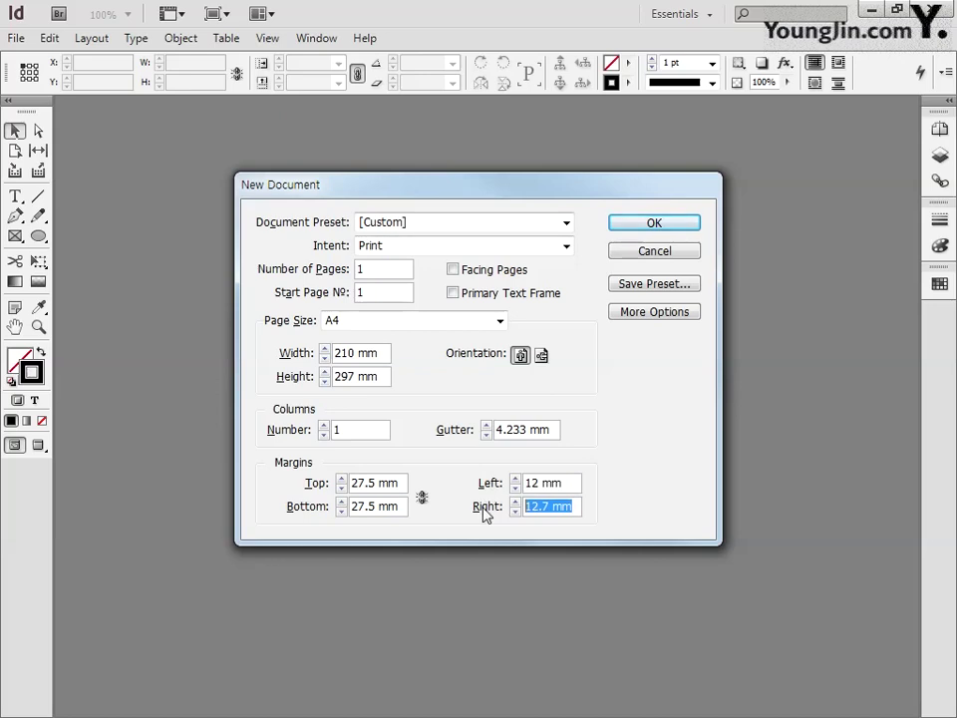
type("12")
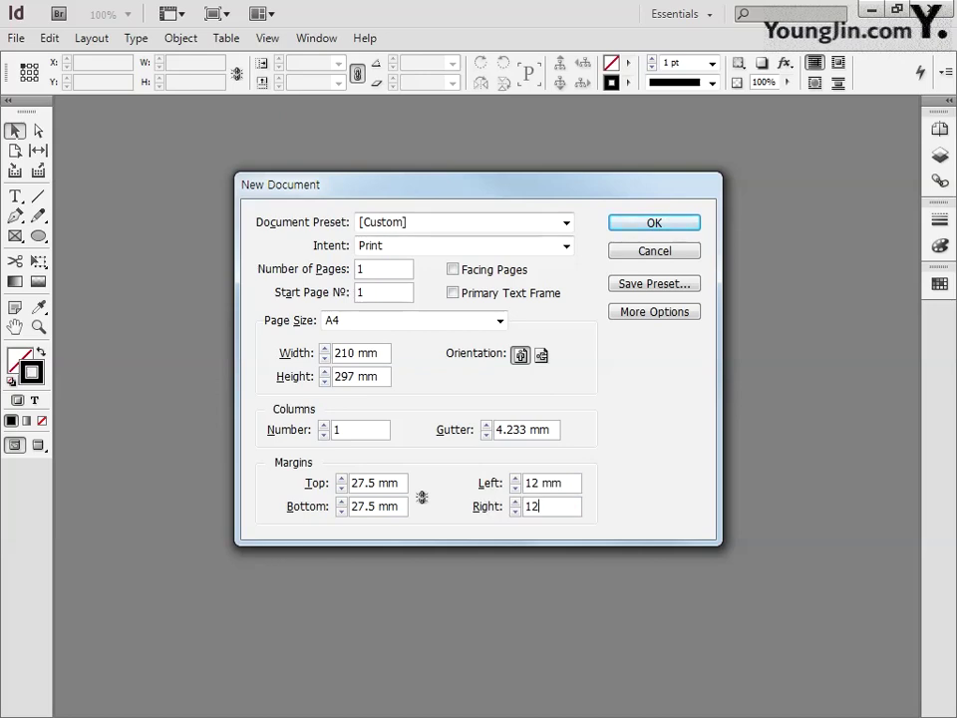
left_click(634, 225)
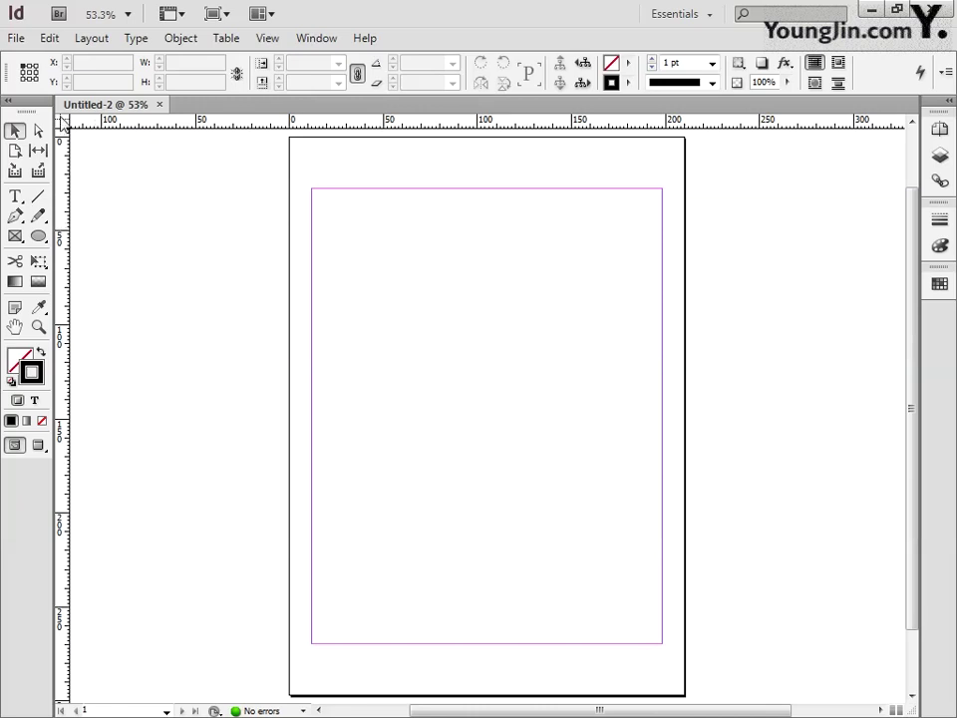
- Move the ruler zero point to the upper-left margin corner and add a vertical guide at X 3 mm
left_click_drag(62, 123, 312, 190)
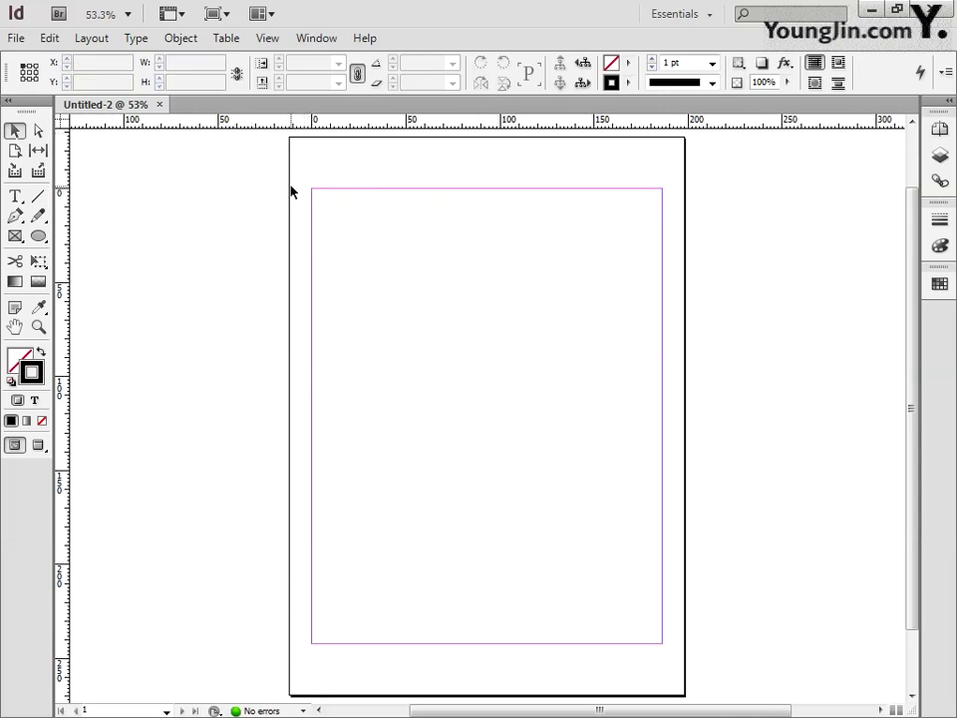
left_click(37, 329)
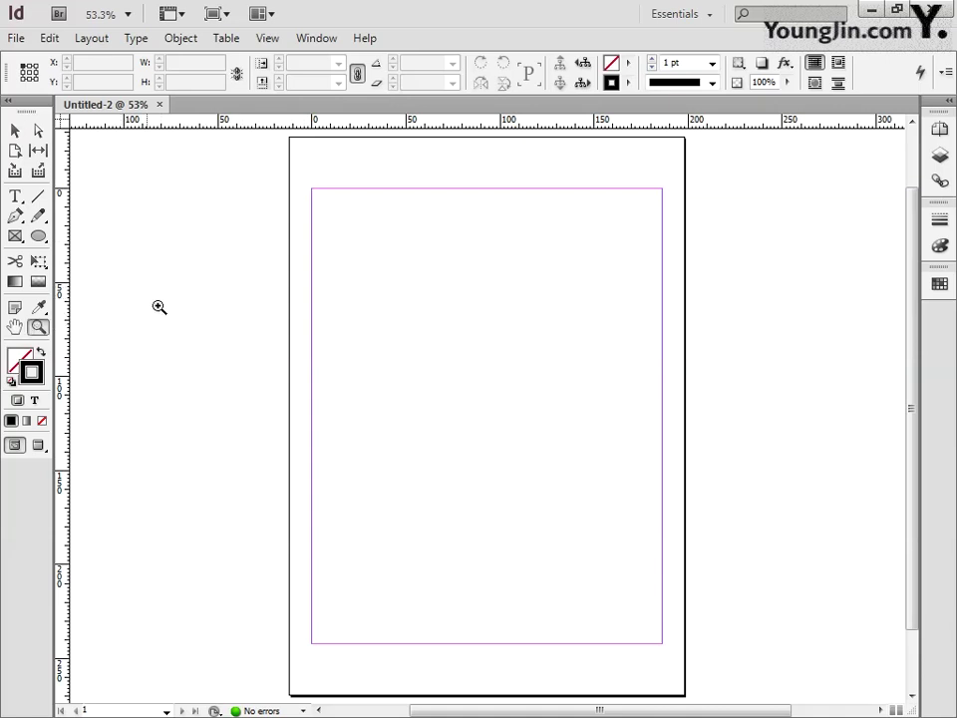
left_click_drag(288, 165, 333, 211)
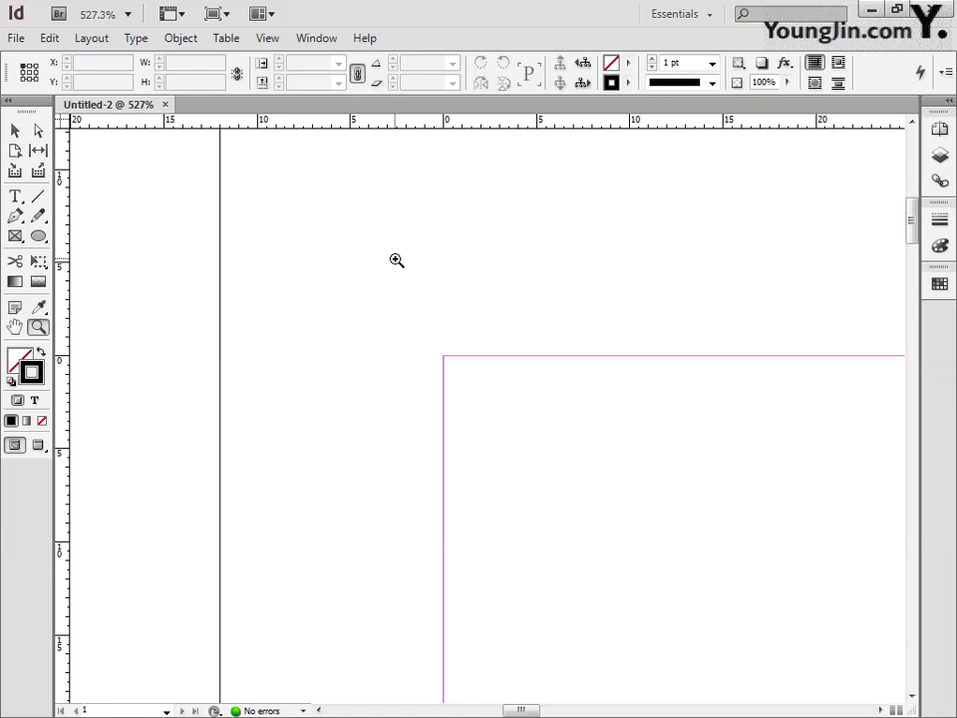
left_click_drag(62, 290, 444, 353)
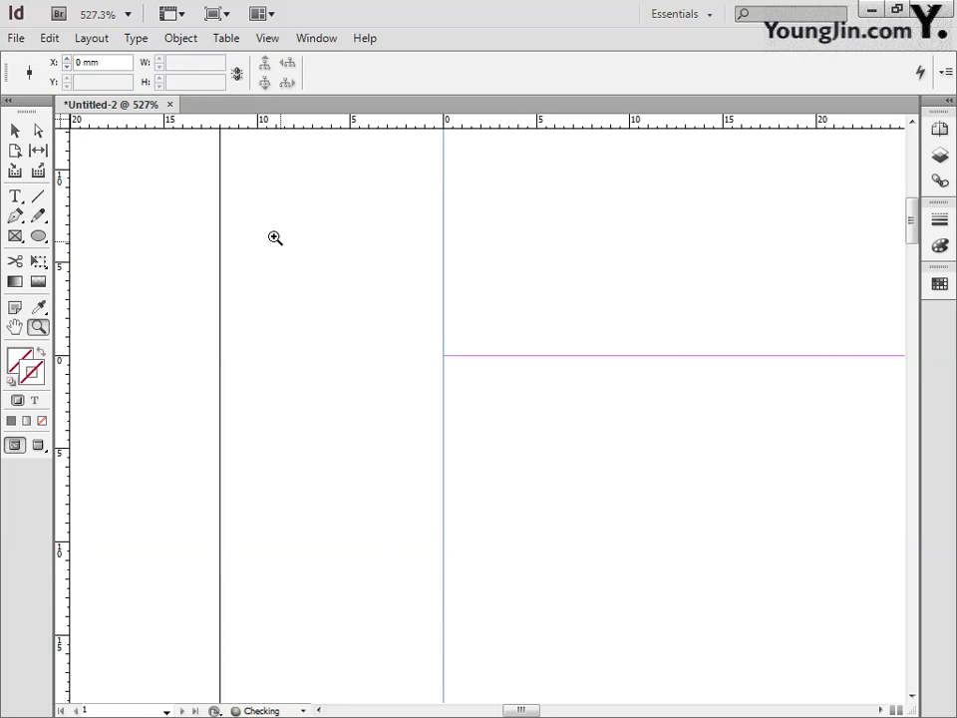
double_click(109, 66)
type("3")
key("Return")
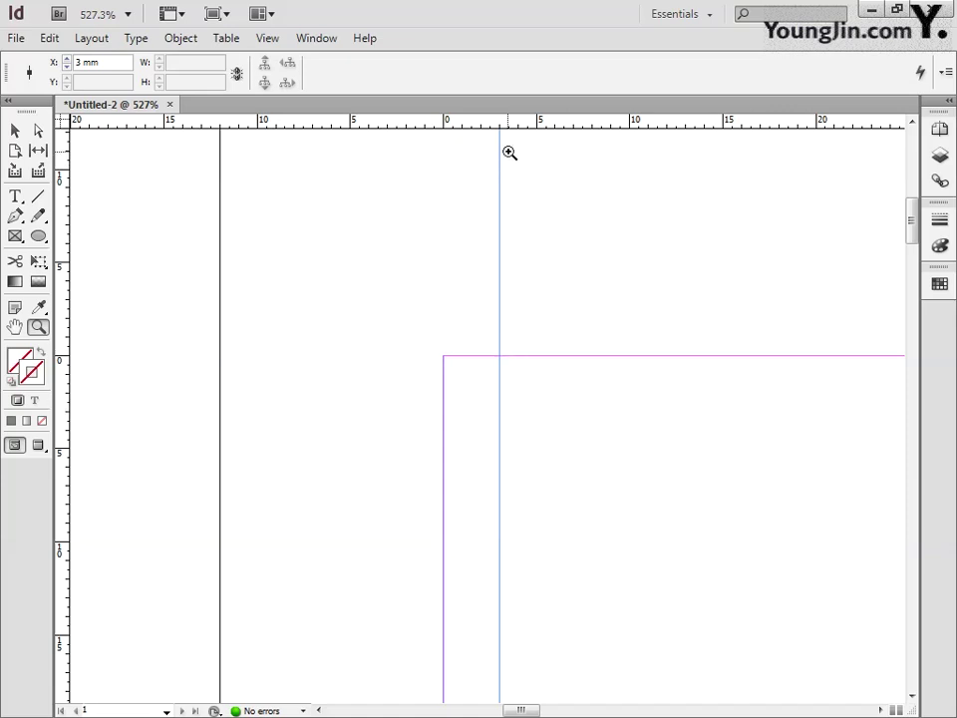
- Add a horizontal guide at Y 3 mm, just inside the top margin
left_click_drag(510, 121, 511, 354)
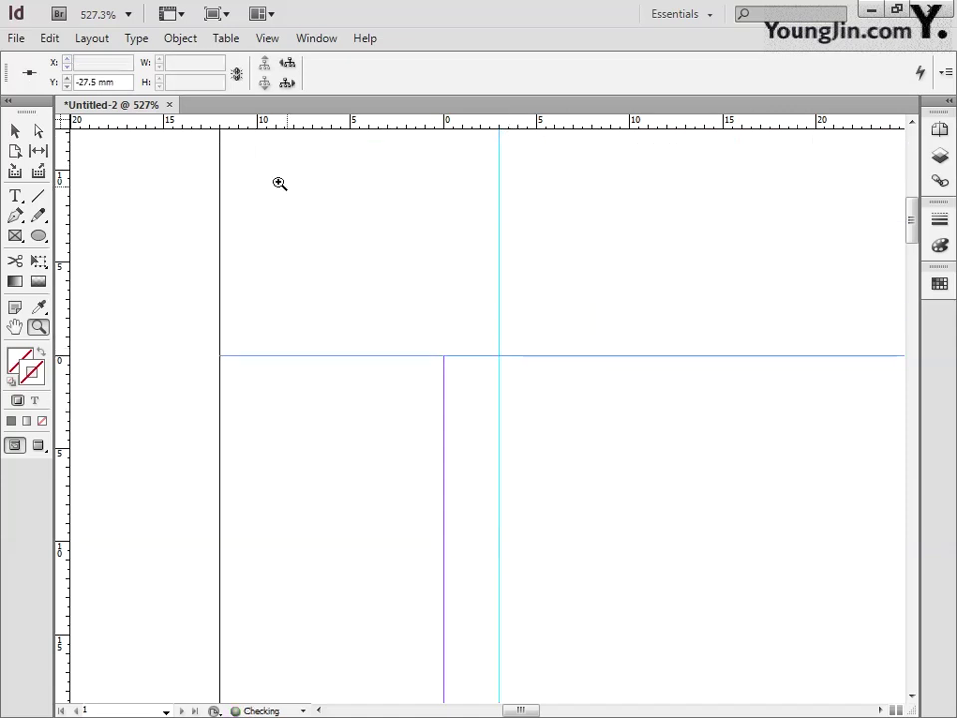
left_click_drag(109, 81, 75, 81)
type("3")
key("Return")
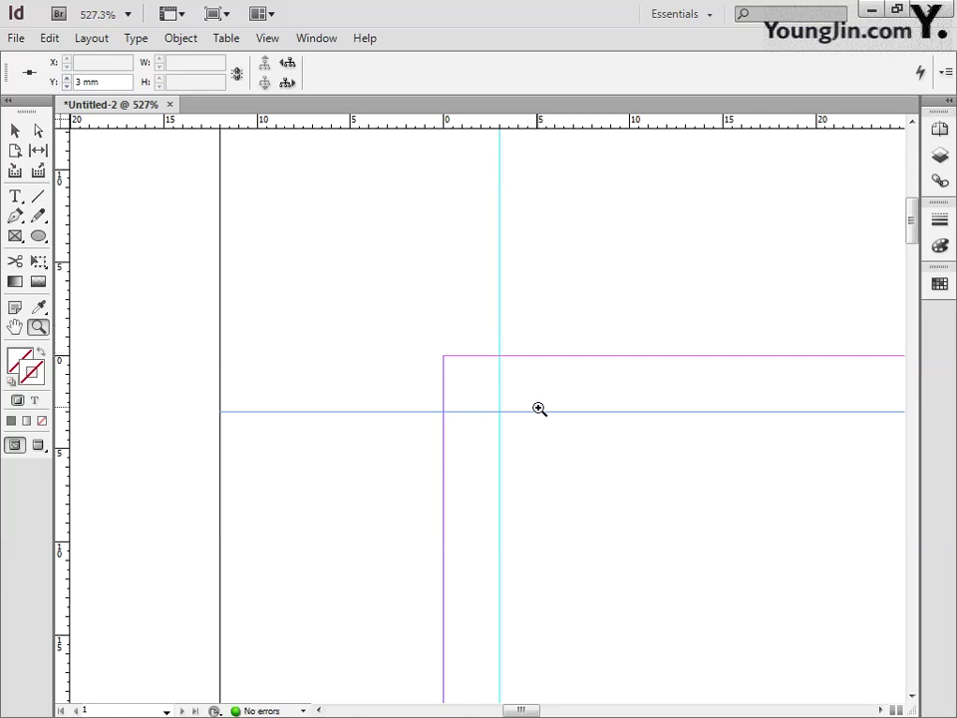
- Add a horizontal guide at Y 239 mm, just inside the bottom margin
double_click(15, 327)
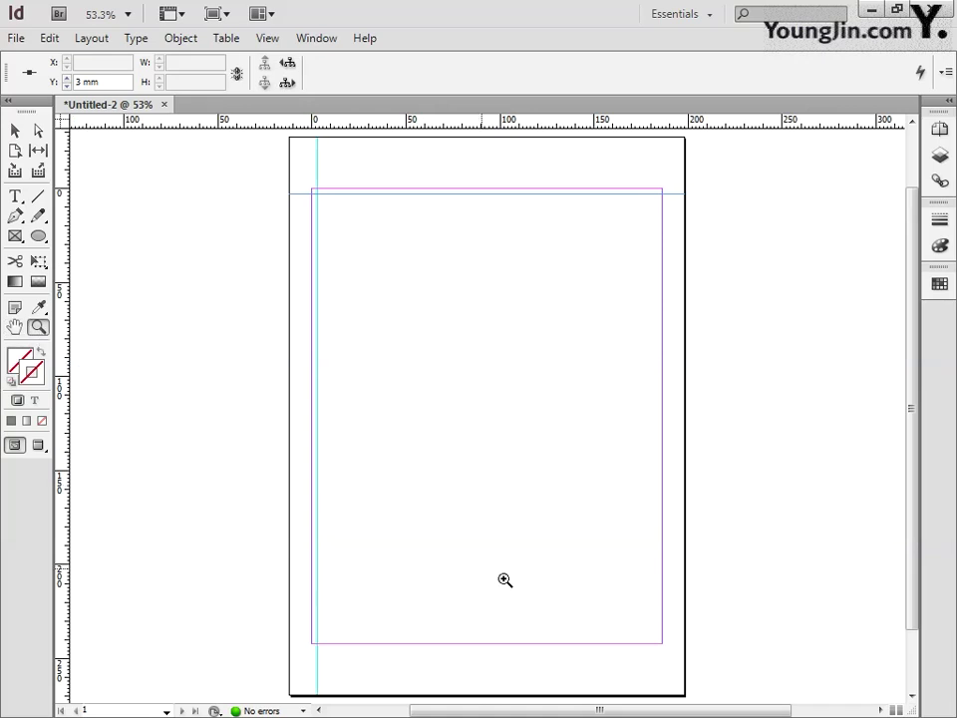
left_click_drag(648, 621, 676, 656)
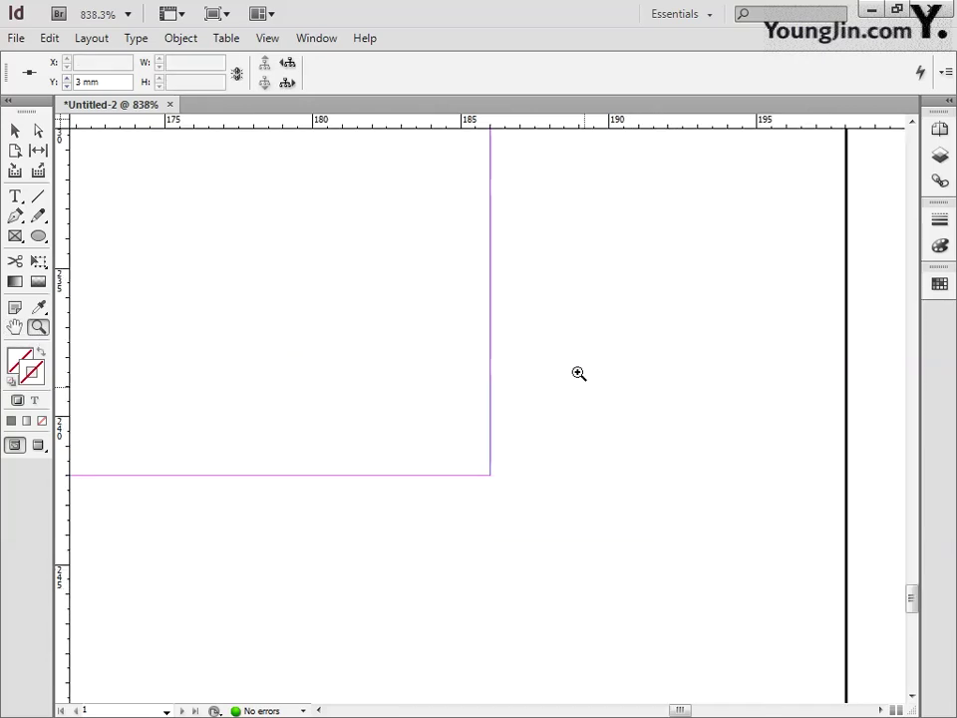
left_click_drag(458, 124, 470, 476)
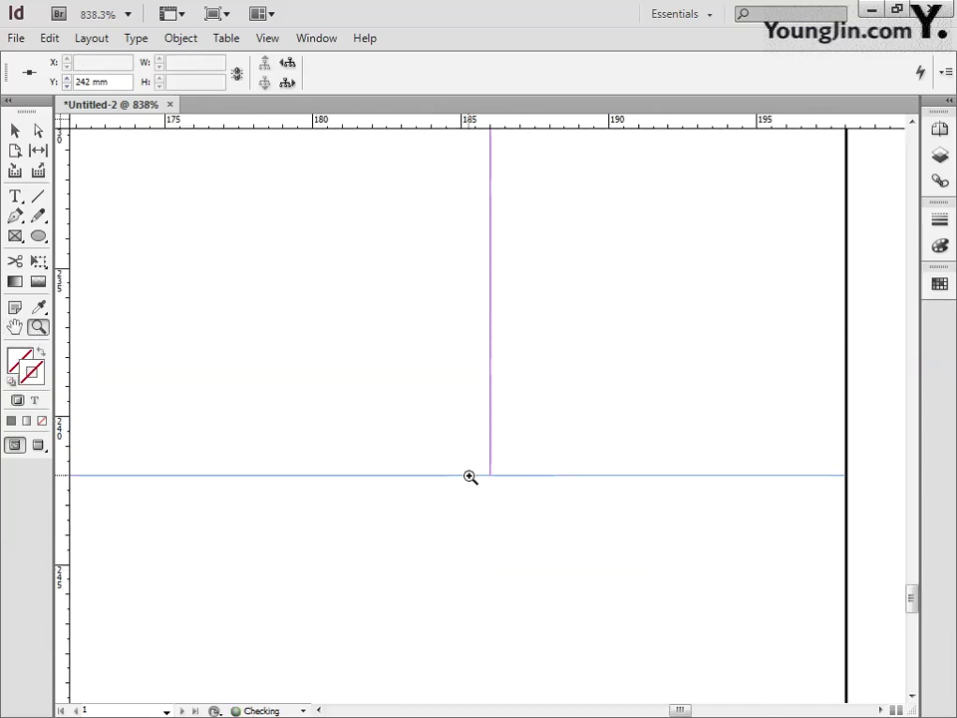
left_click(107, 82)
type("239")
key("Return")
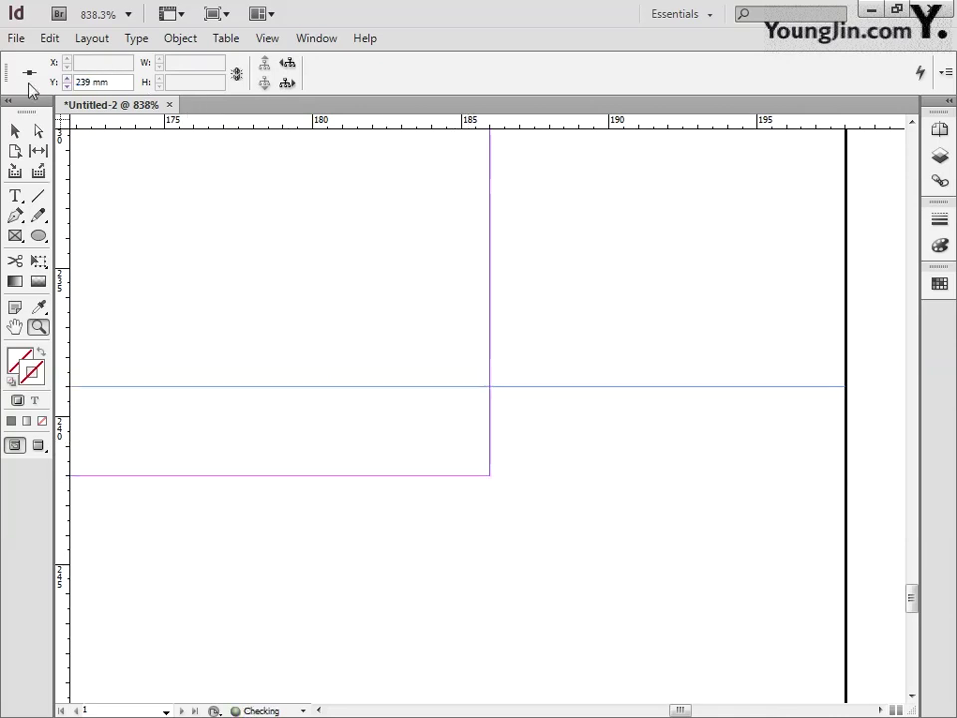
- Add a vertical guide at X 183 mm, just inside the right margin
left_click_drag(54, 175, 490, 305)
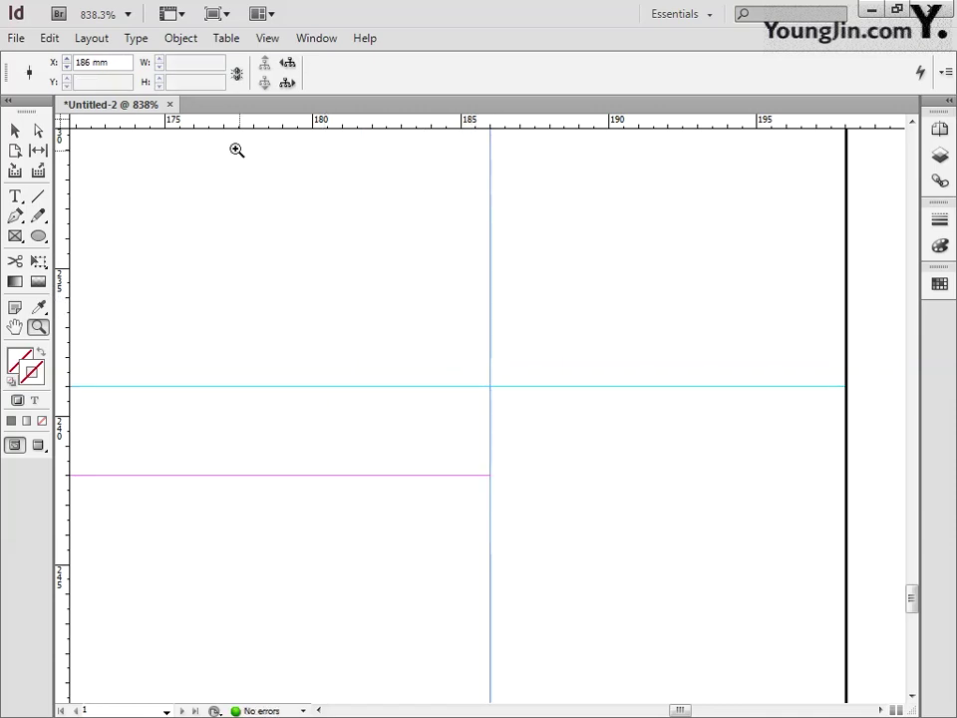
left_click(118, 65)
type("183")
key("Return")
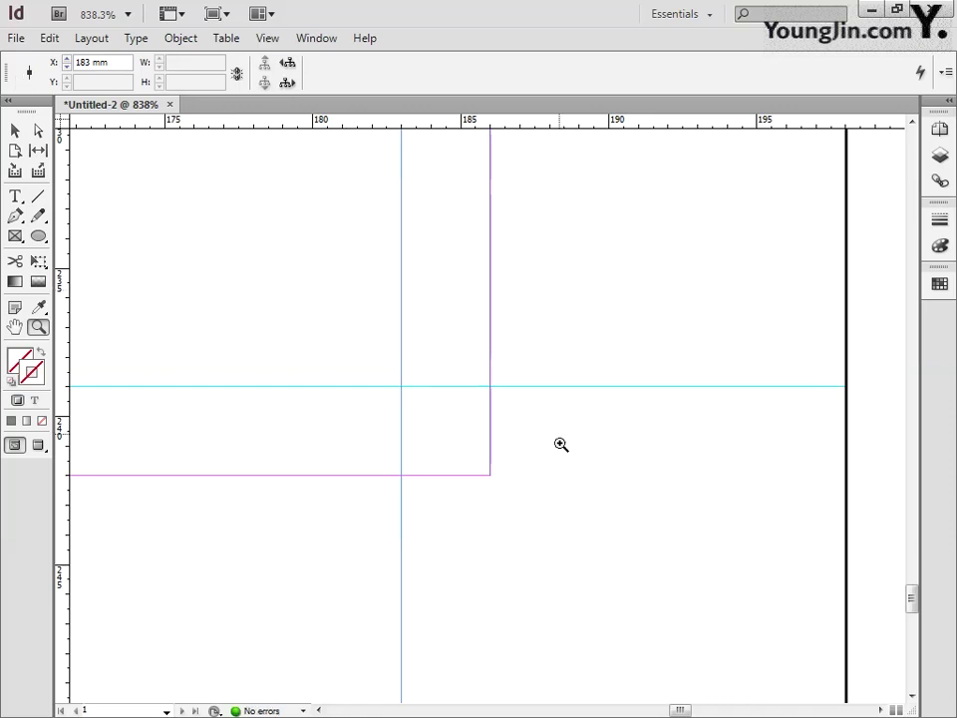
- Draw a vertical line about 10.5 mm long above the upper-left margin corner and a horizontal line about 8.4 mm long to its left
left_click(536, 358)
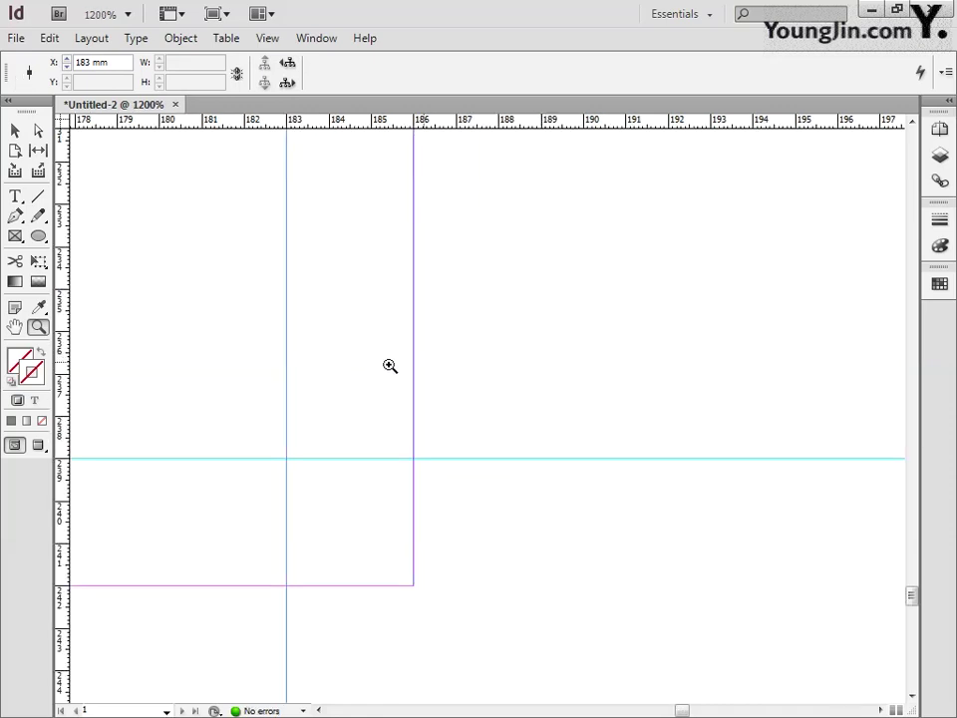
double_click(15, 329)
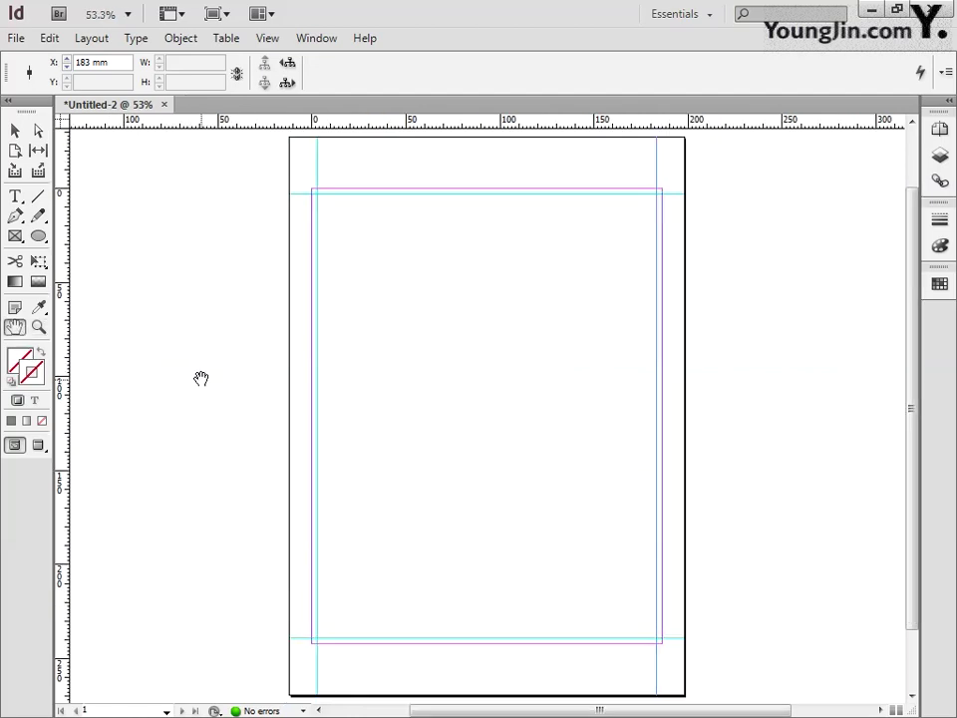
left_click(38, 327)
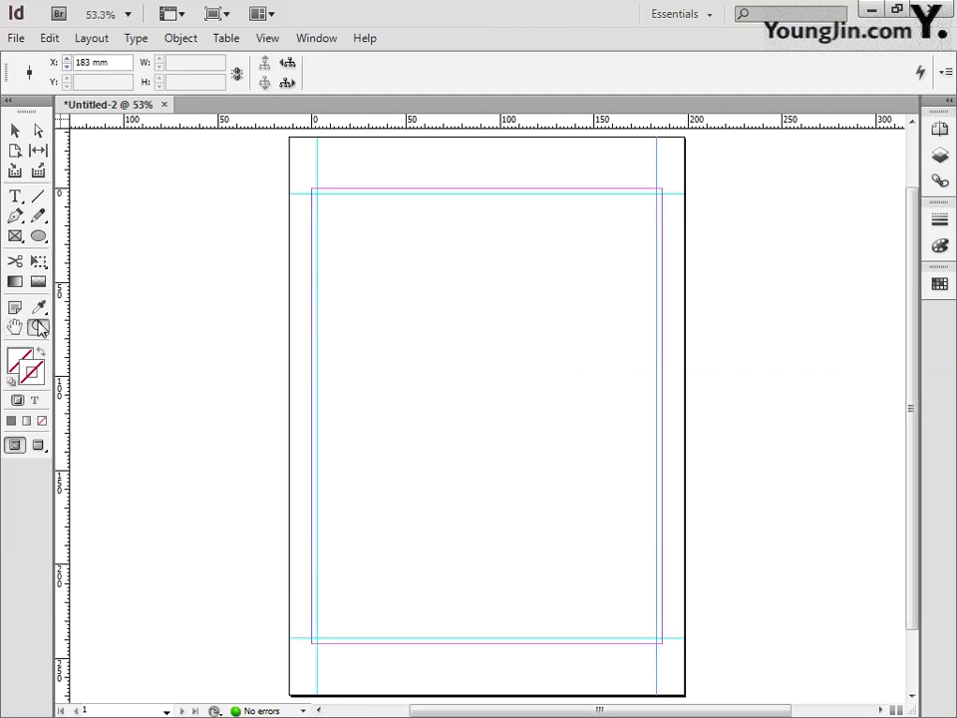
left_click_drag(278, 154, 359, 232)
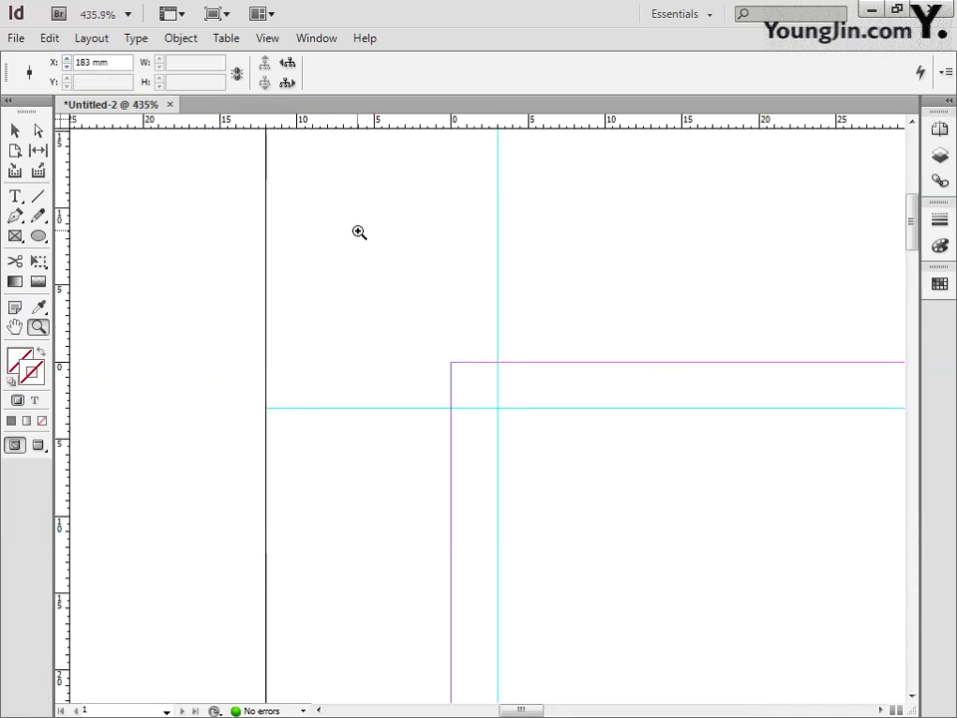
left_click(38, 197)
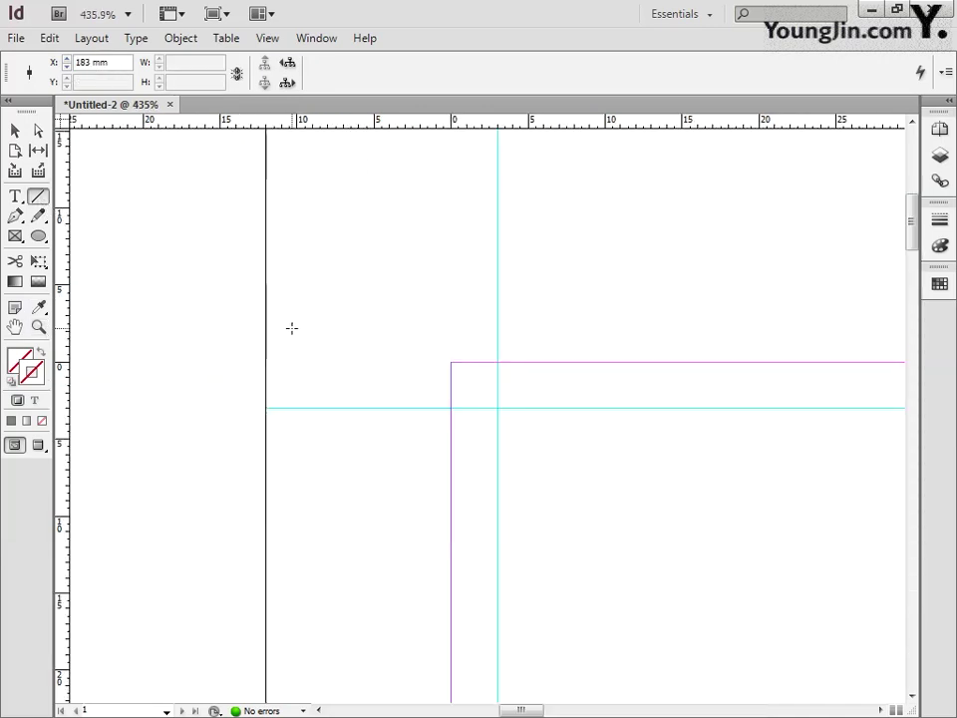
left_click_drag(477, 327, 477, 164)
left_click_drag(404, 375, 274, 375)
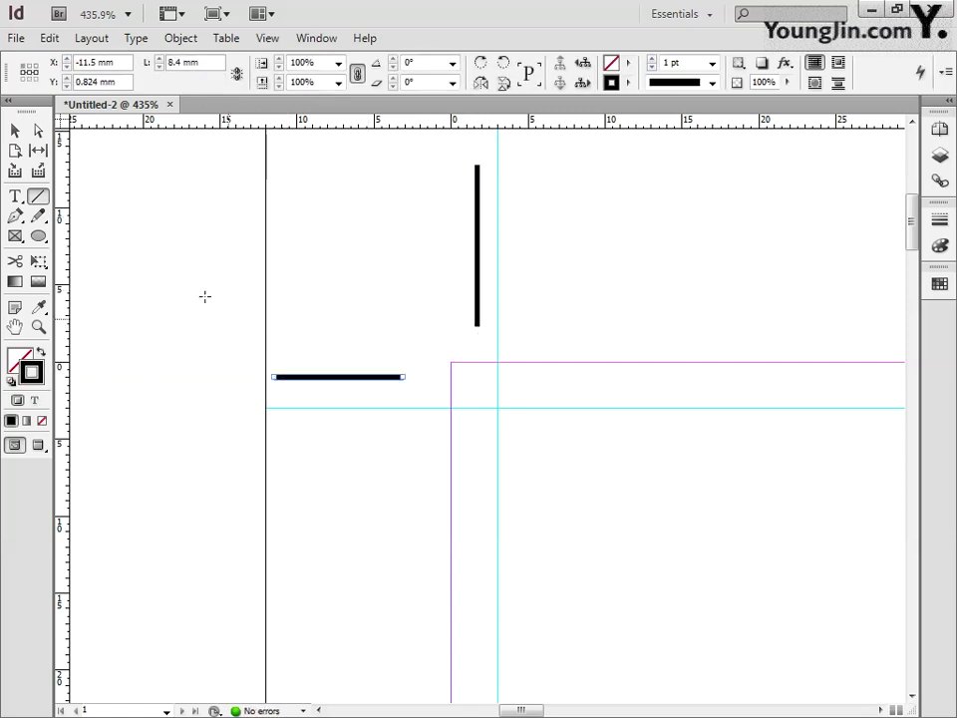
- Set the horizontal line's length to 5 mm
left_click(15, 130)
left_click_drag(306, 325, 344, 384)
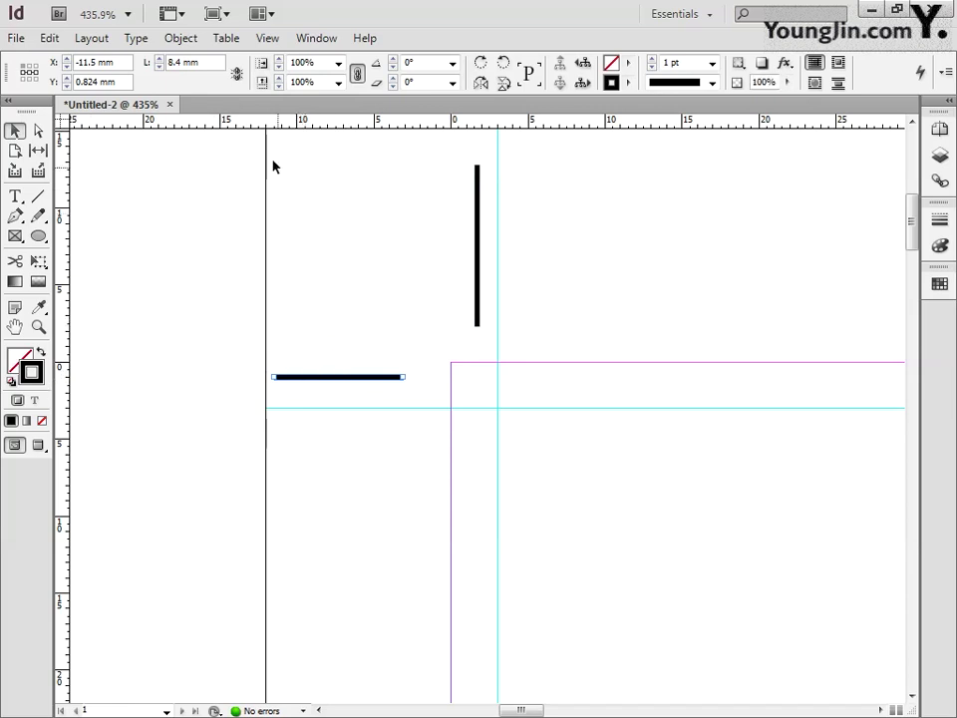
left_click(212, 63)
type("5")
key("Return")
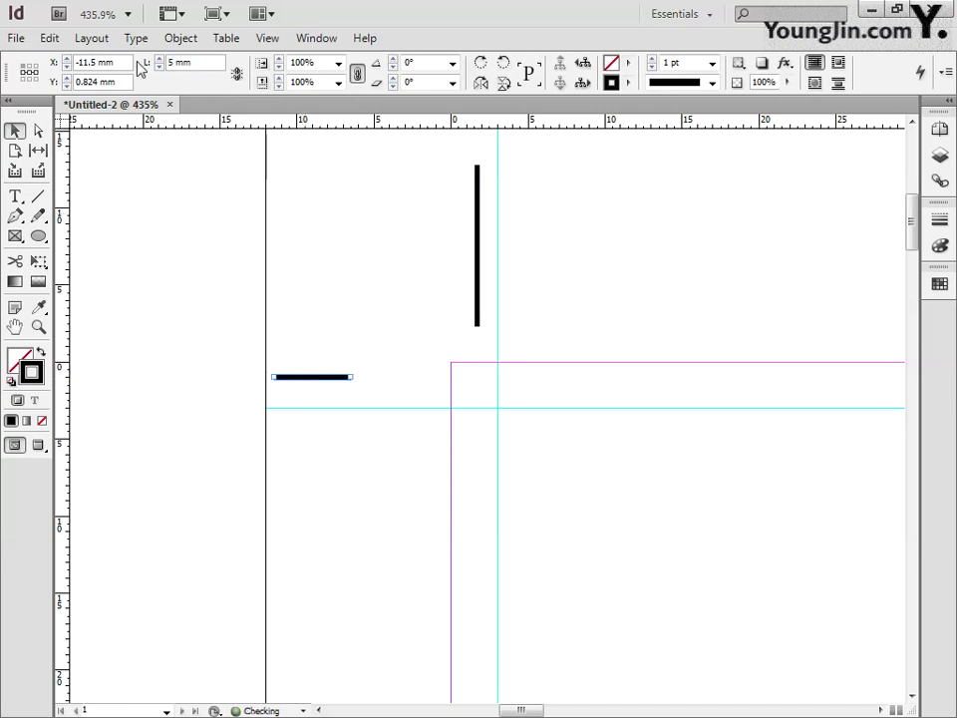
- Set the vertical line's length to 5 mm and move it down to the top margin edge beside the 3 mm vertical guide
left_click_drag(448, 241, 478, 287)
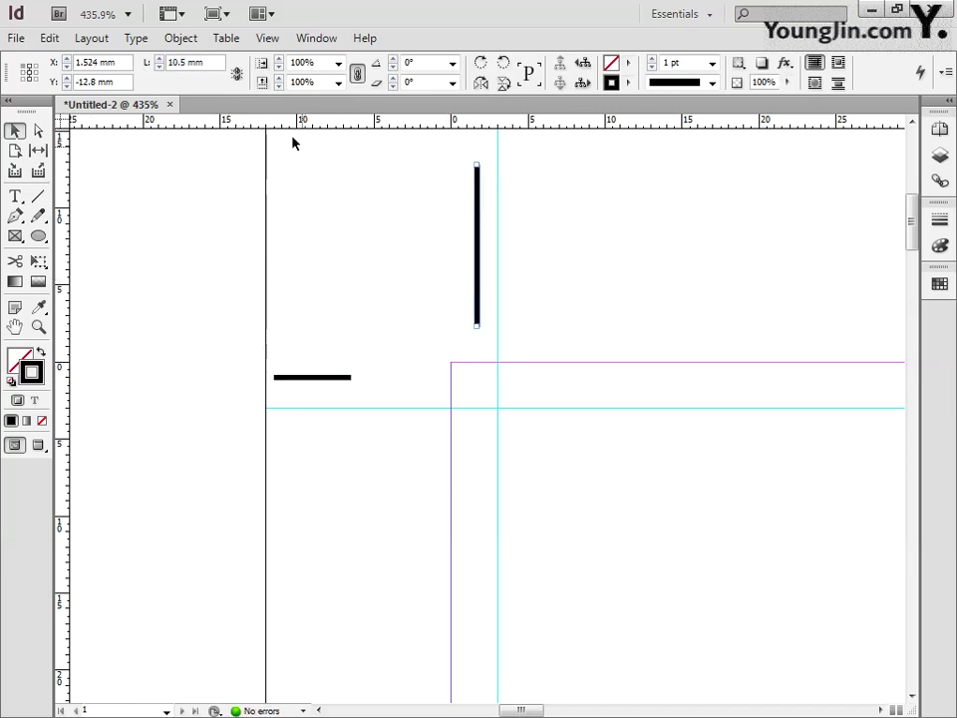
left_click(209, 64)
type("5")
key("Return")
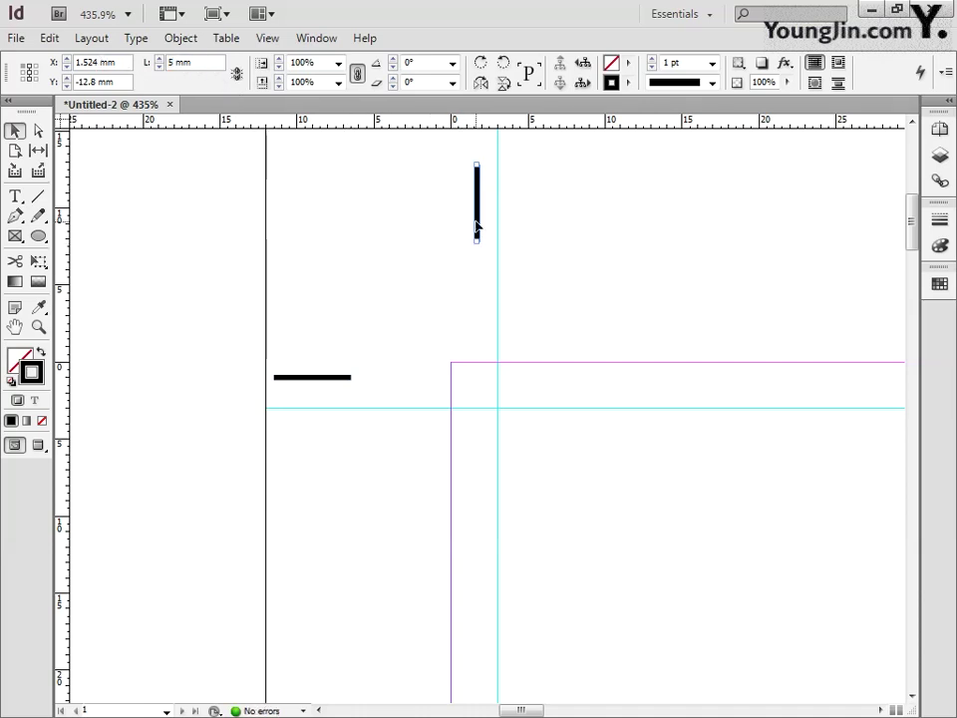
left_click_drag(477, 232, 497, 348)
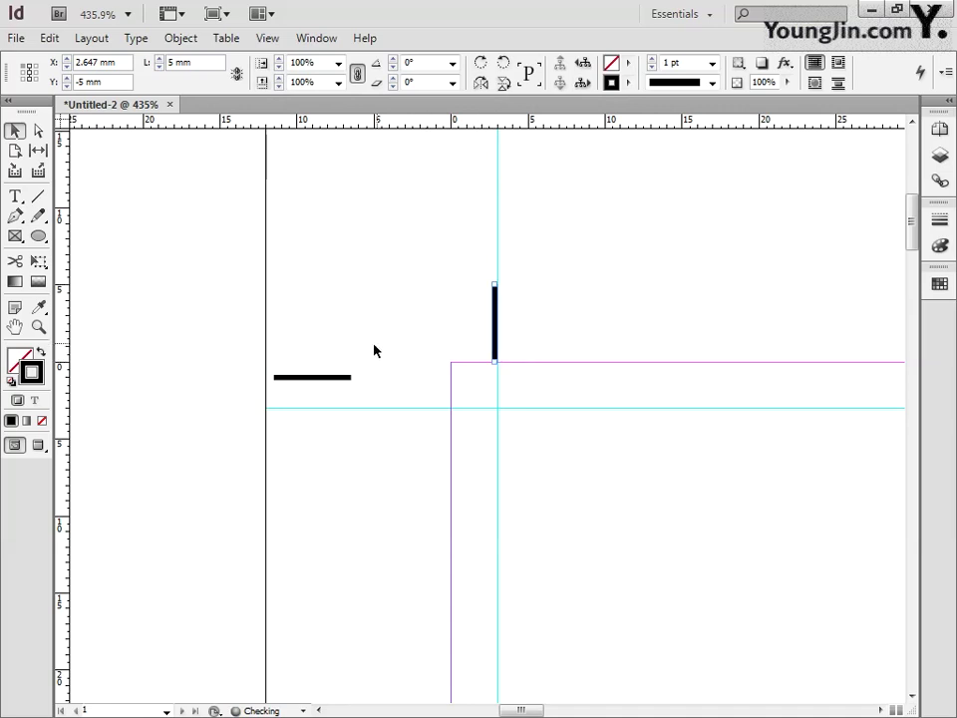
- Move the 5 mm horizontal line to the left margin edge beside the 3 mm horizontal guide
left_click_drag(337, 377, 435, 409)
left_click_drag(422, 359, 285, 268)
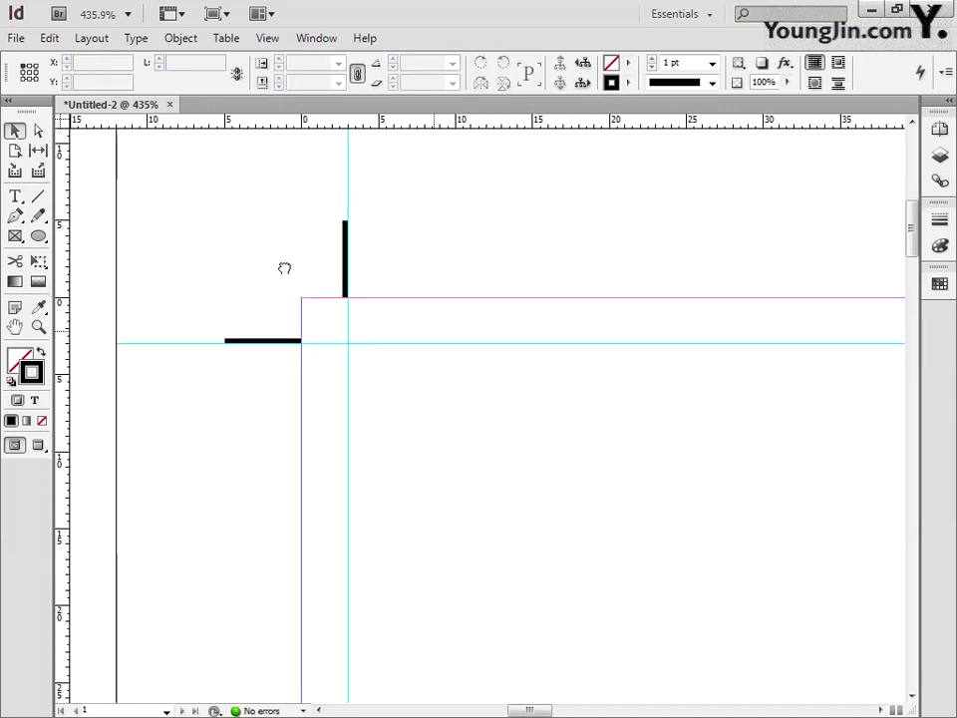
- Copy both crop marks to the upper-right margin corner, aligning them outside the margin with the X 183 mm and Y 3 mm guides
left_click(282, 341)
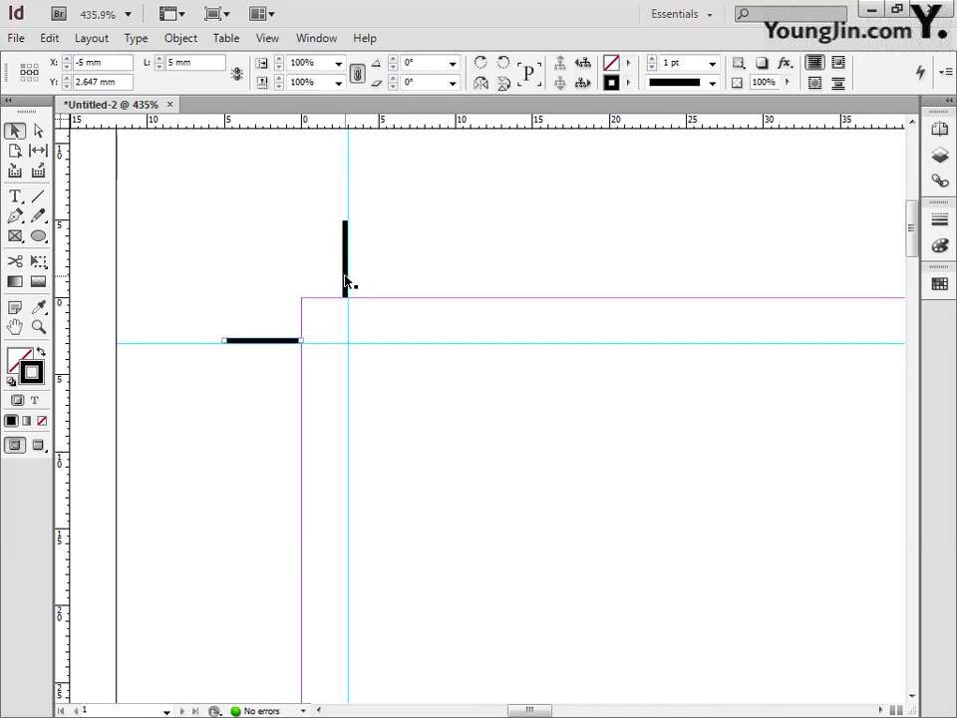
left_click(346, 281, "shift")
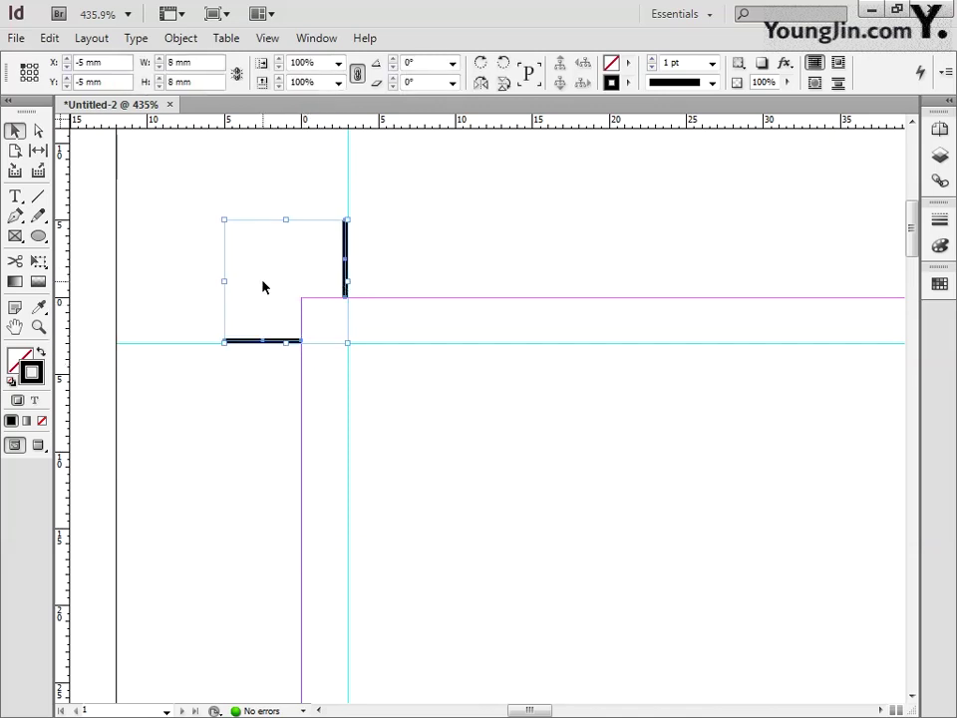
double_click(15, 329)
left_click(38, 327)
left_click_drag(635, 177, 681, 218)
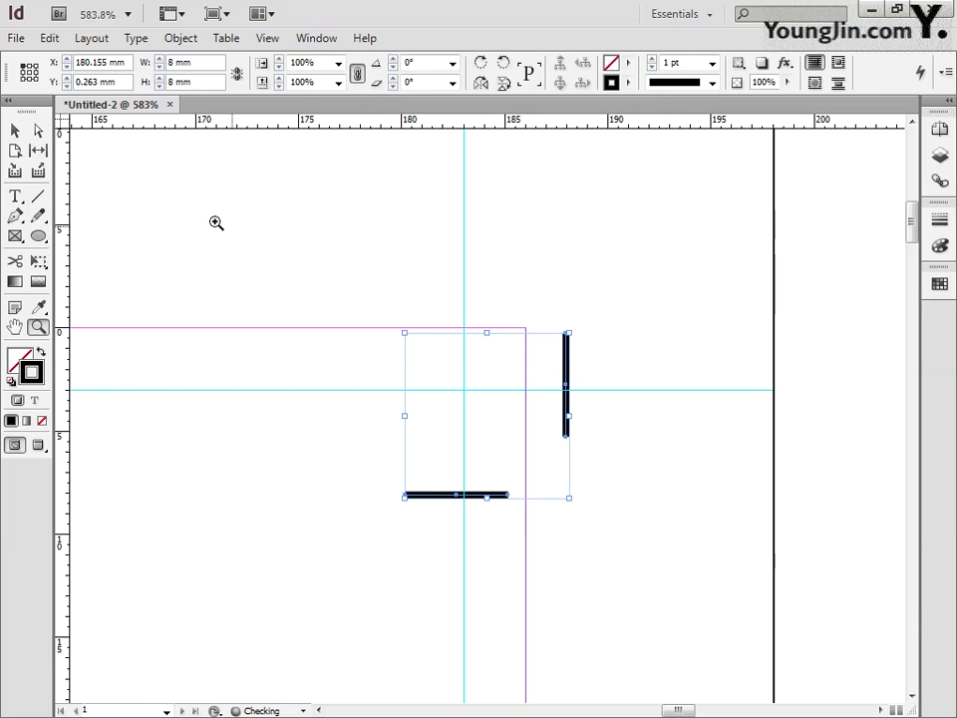
left_click(15, 130)
left_click(297, 267)
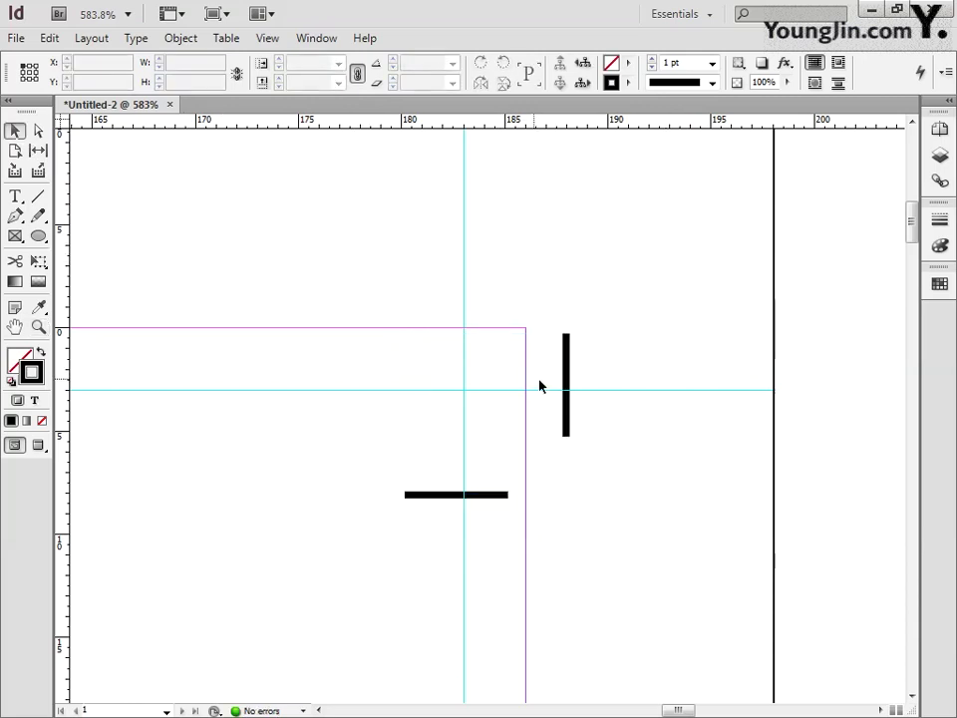
left_click_drag(566, 391, 468, 282)
left_click_drag(477, 495, 598, 388)
- Paste the crop marks at the lower-left margin corner and align them outside the margin with the inset guides
double_click(16, 327)
left_click(38, 327)
left_click_drag(278, 615, 335, 655)
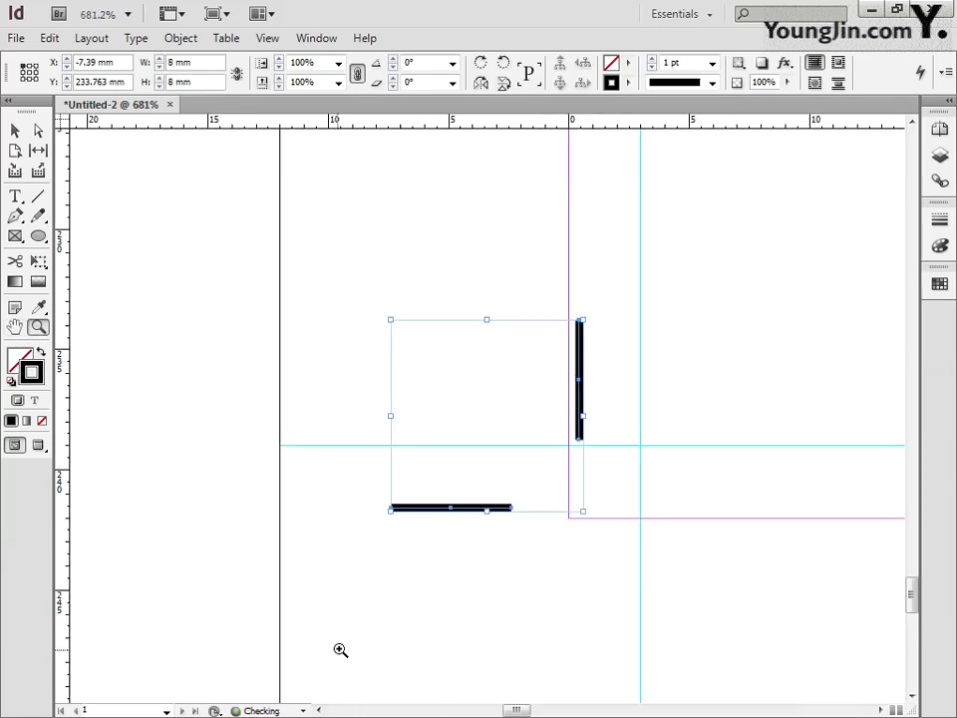
left_click(15, 130)
left_click(391, 361)
left_click_drag(495, 511, 687, 661)
- Paste the crop marks at the lower-right margin corner, placing the vertical one at X 183 mm, Y 242 mm and the horizontal one at the inset guide
double_click(15, 326)
left_click(38, 326)
key("ctrl+a")
key("v")
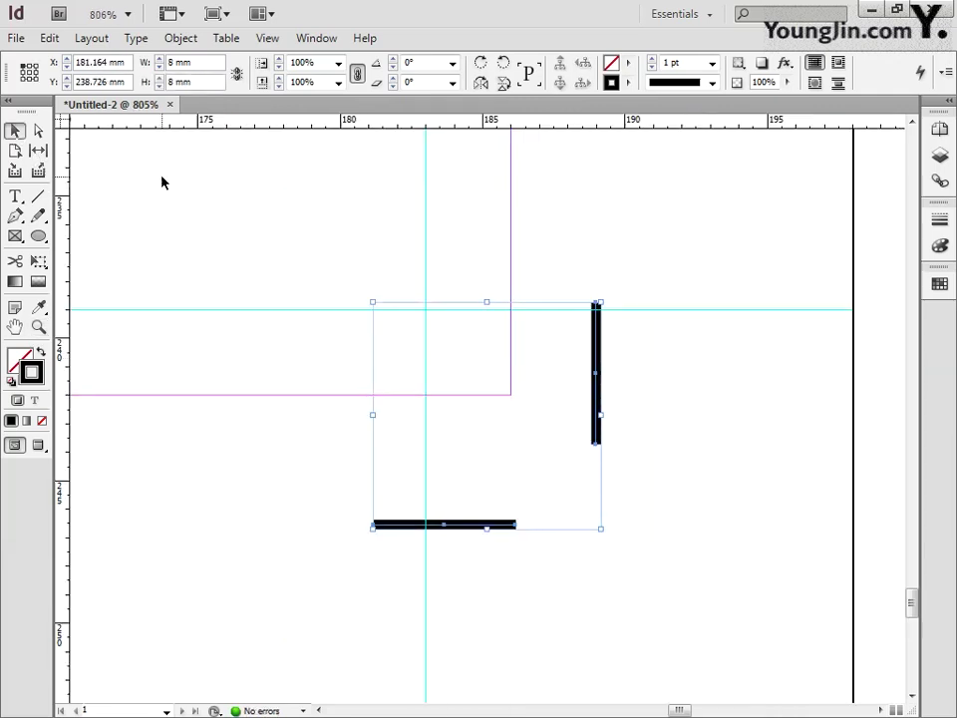
left_click(439, 469)
left_click_drag(483, 526, 621, 314)
left_click_drag(598, 365, 427, 457)
double_click(15, 326)
left_click(17, 132)
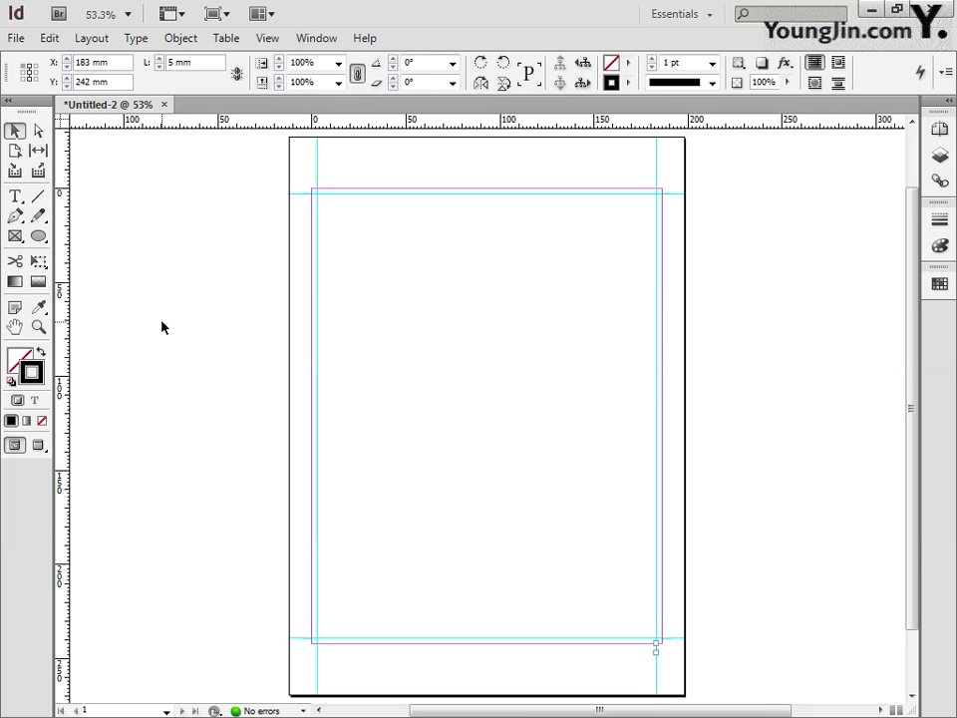
left_click(165, 349)
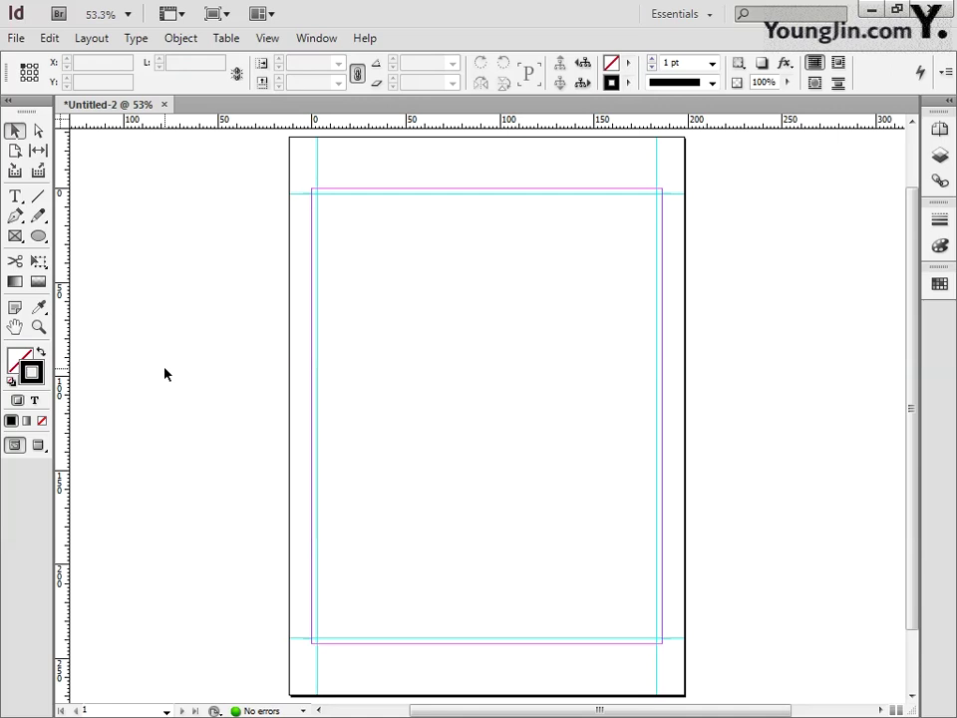
- Place the 01 cover image from the 작업 folder at the upper-left margin corner
left_click(15, 37)
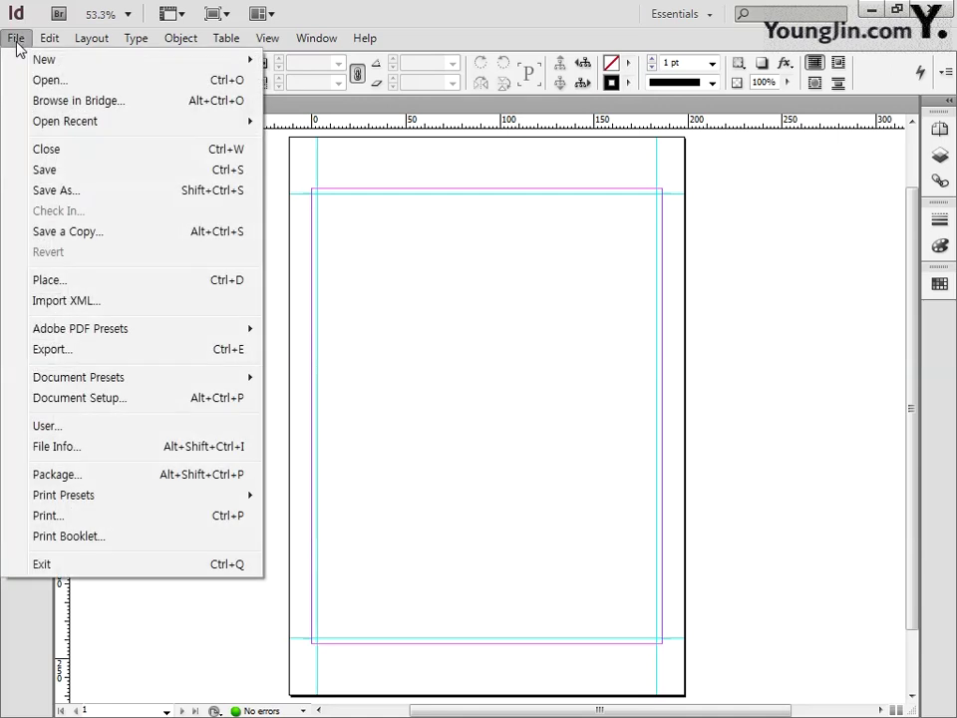
left_click(82, 280)
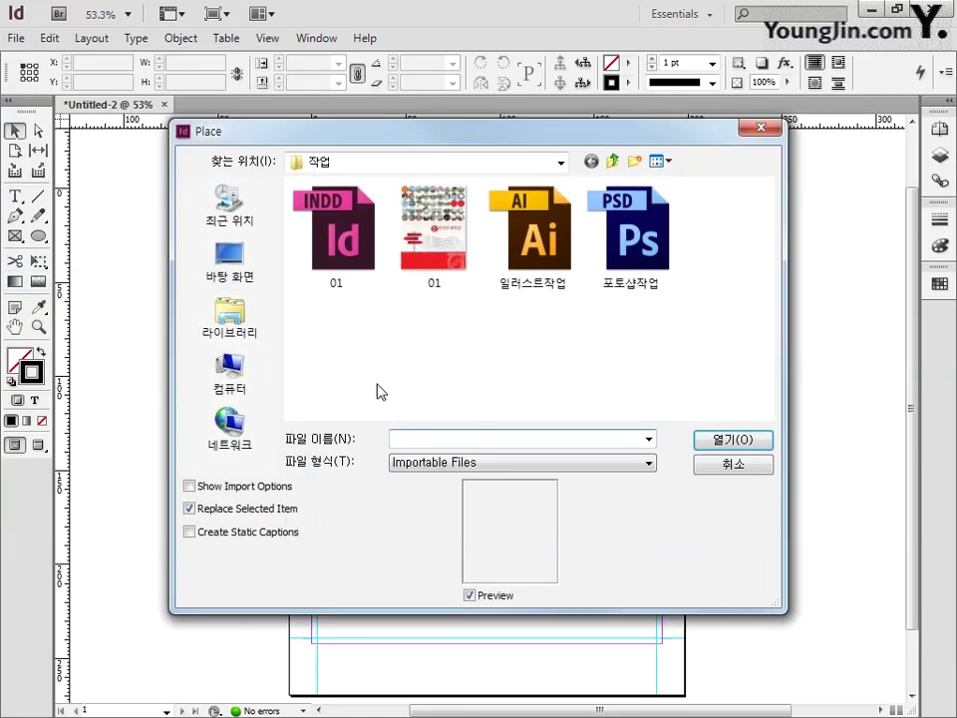
left_click(434, 239)
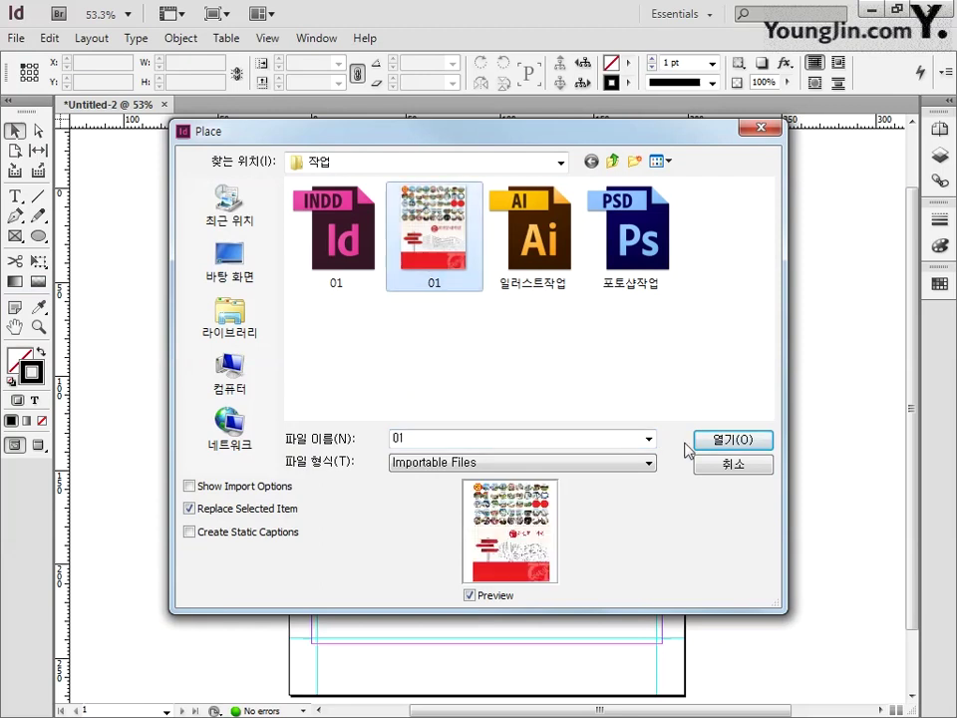
left_click(714, 439)
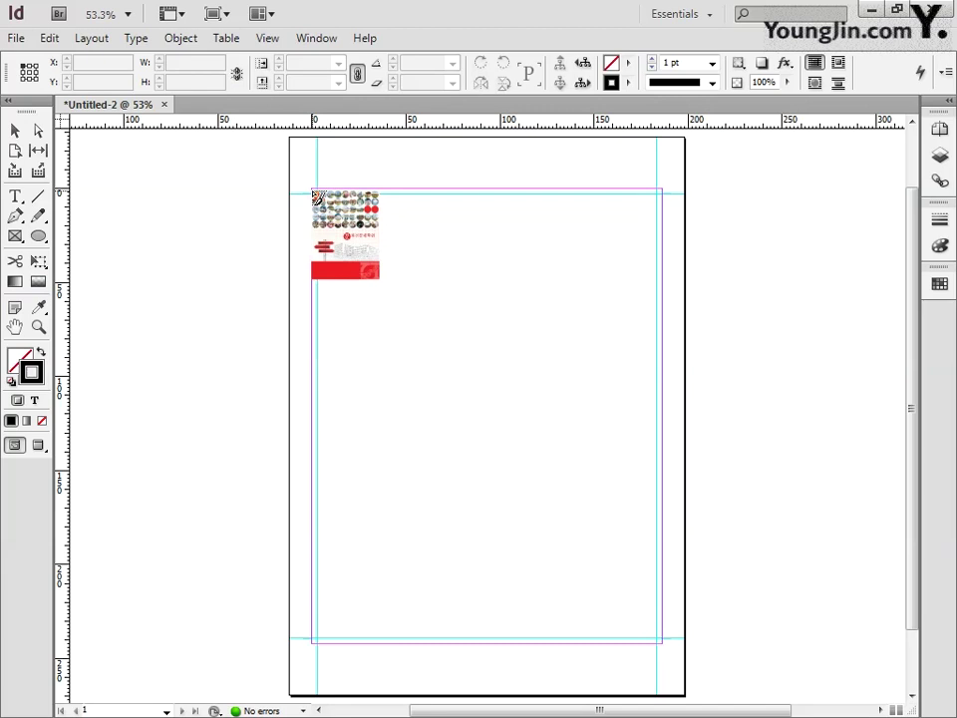
left_click(315, 193)
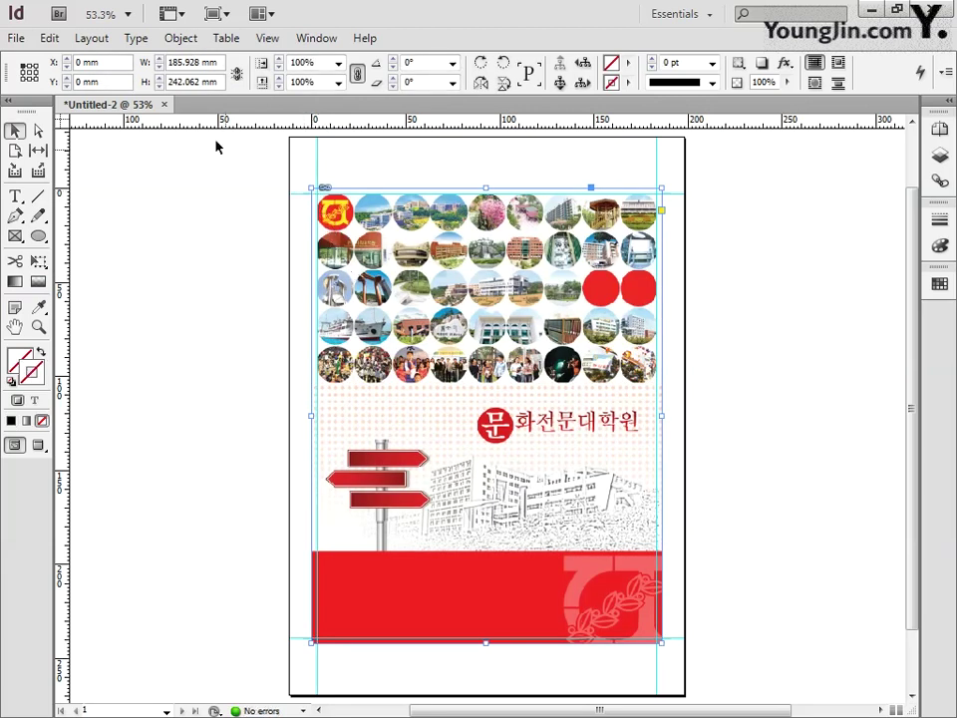
- Set the cover image frame to X 0 mm, Y 0 mm, width 186 mm and height 242 mm
triple_click(116, 62)
type("0")
triple_click(104, 83)
type("0")
triple_click(216, 60)
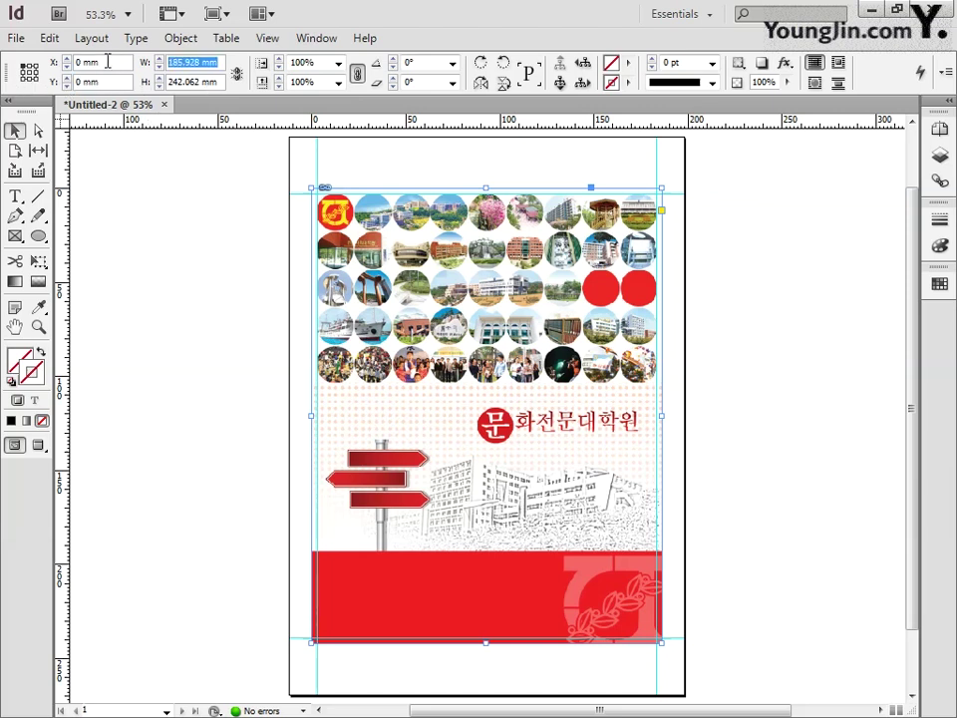
type("186")
key("Return")
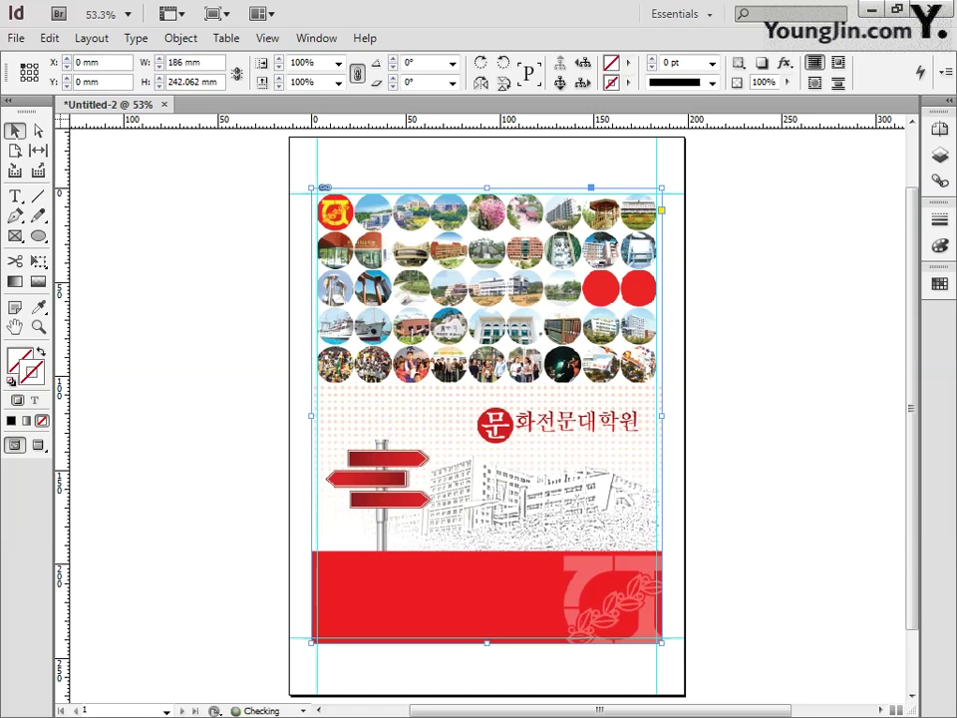
triple_click(221, 82)
type("242")
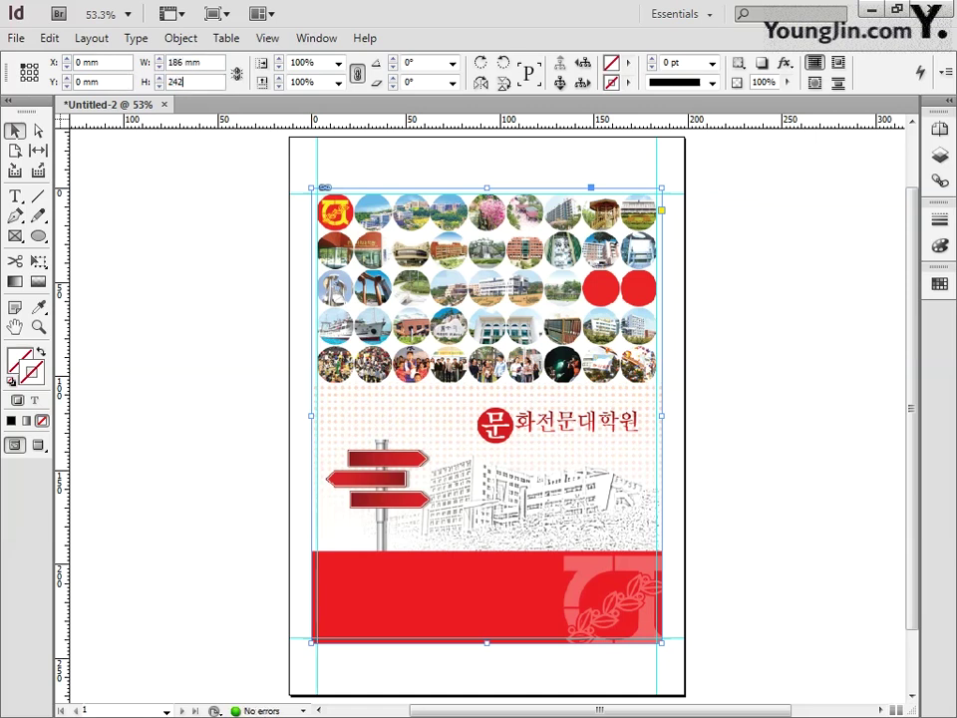
key("Return")
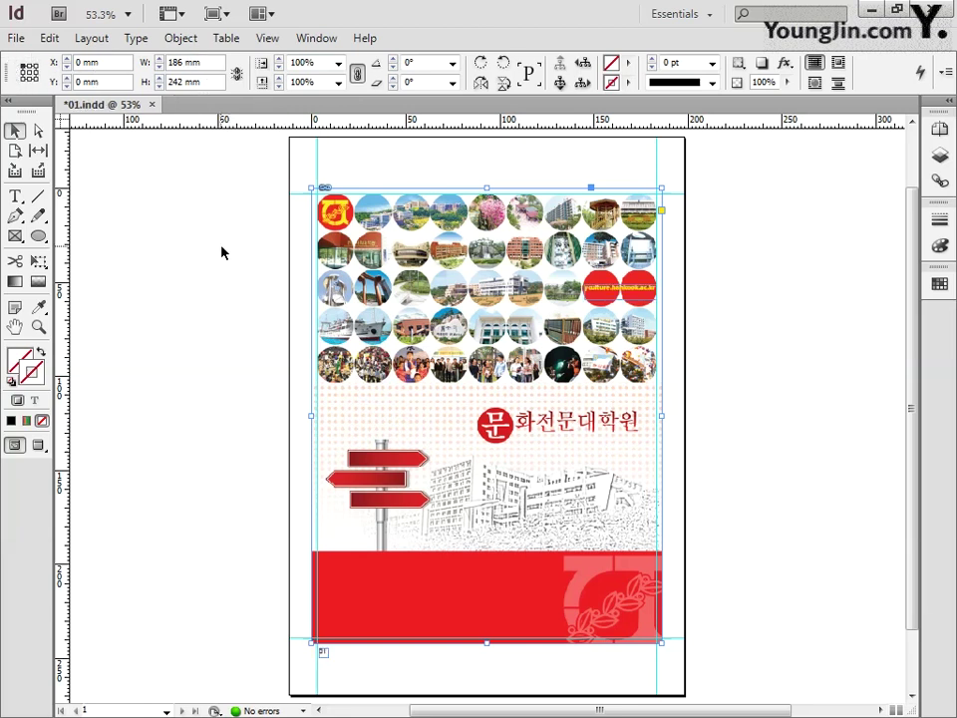
- Set the cover image's display performance to High Quality Display
right_click(389, 356)
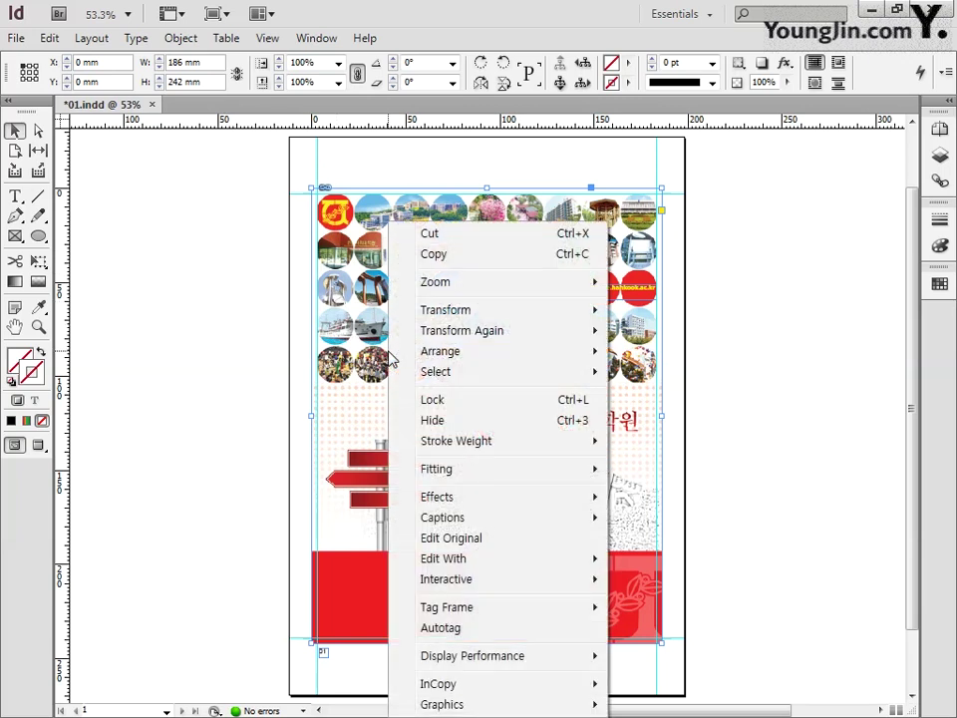
mouse_move(455, 664)
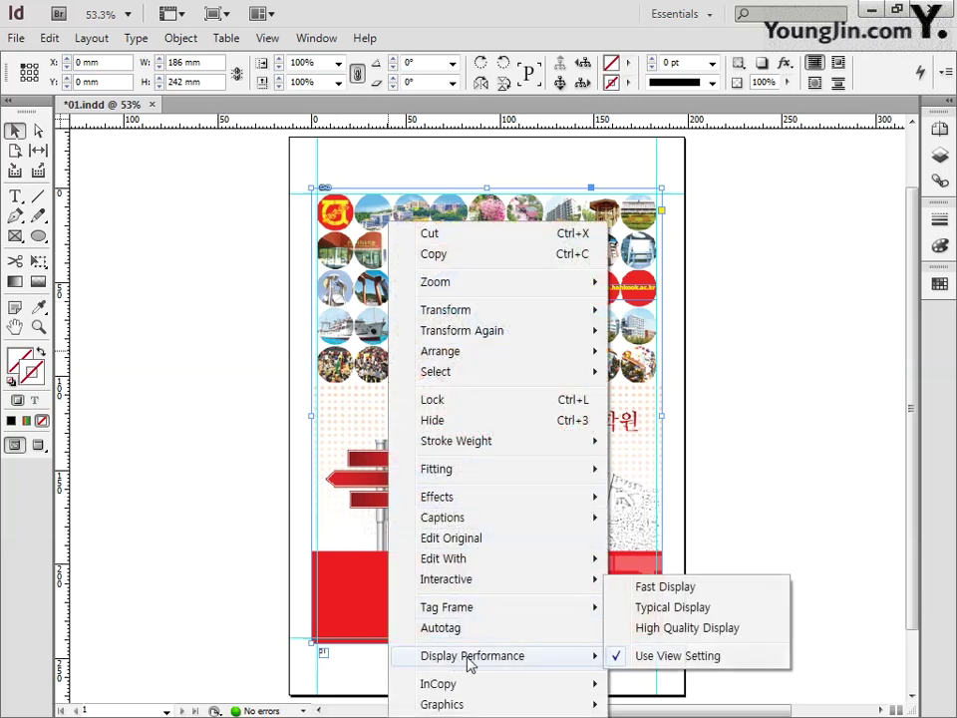
left_click(654, 630)
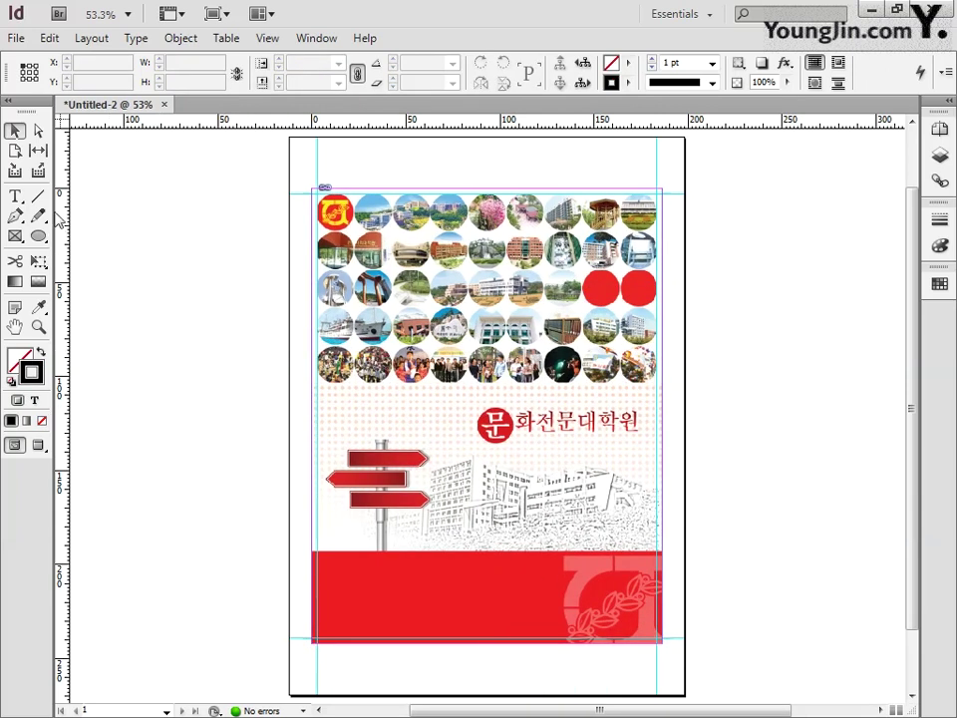
- Draw a text frame about 35 × 7 mm across the two red circles and enter yculture.hankook.acl.kr
left_click(16, 196)
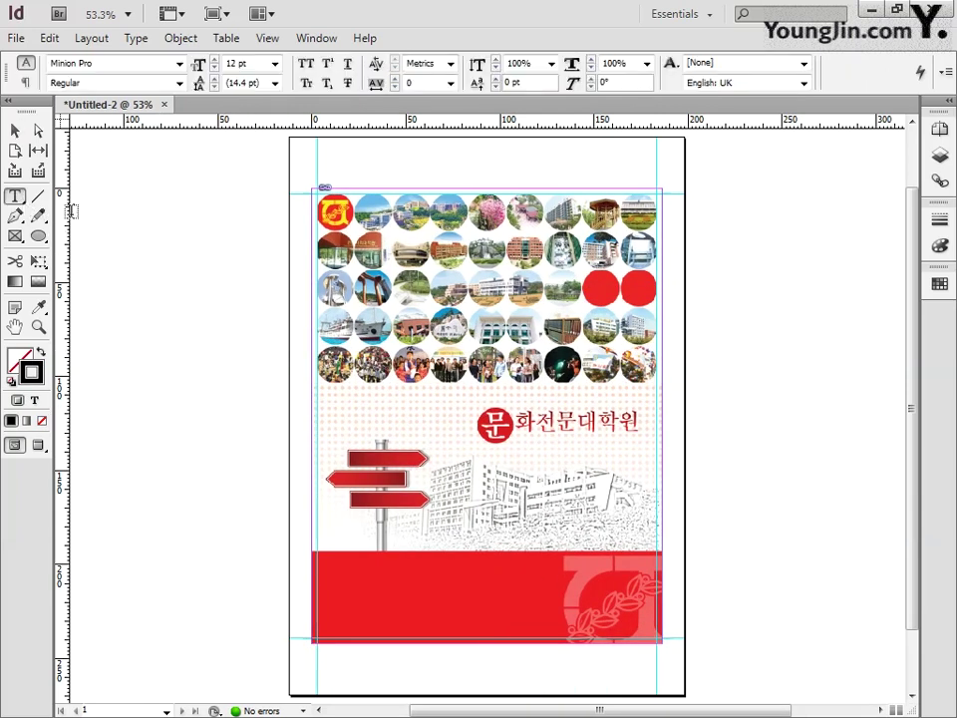
left_click_drag(591, 282, 657, 294)
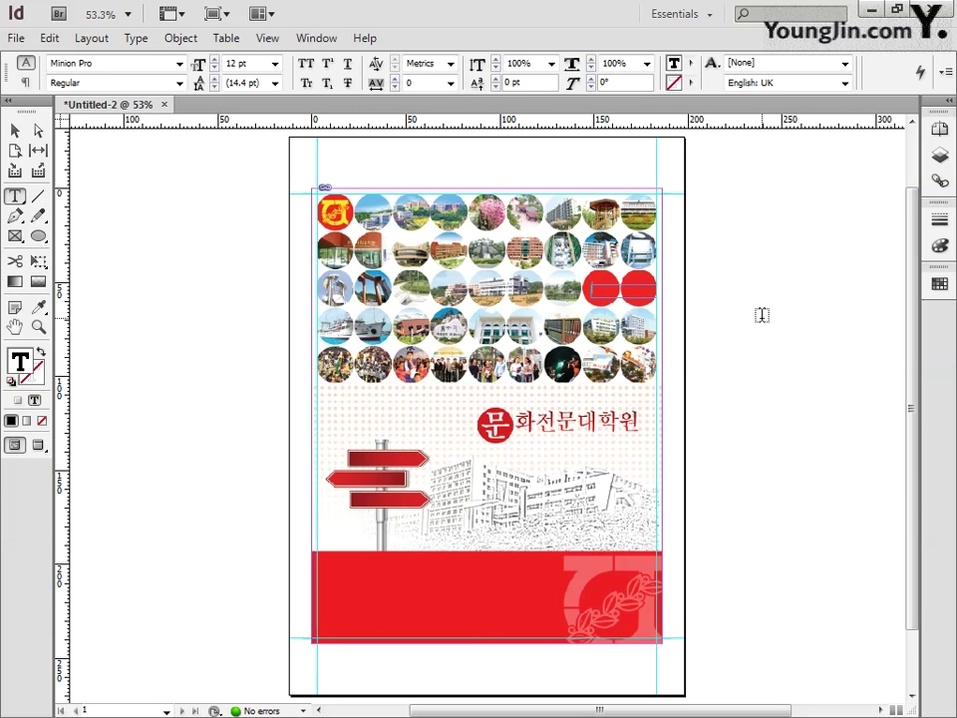
type("2")
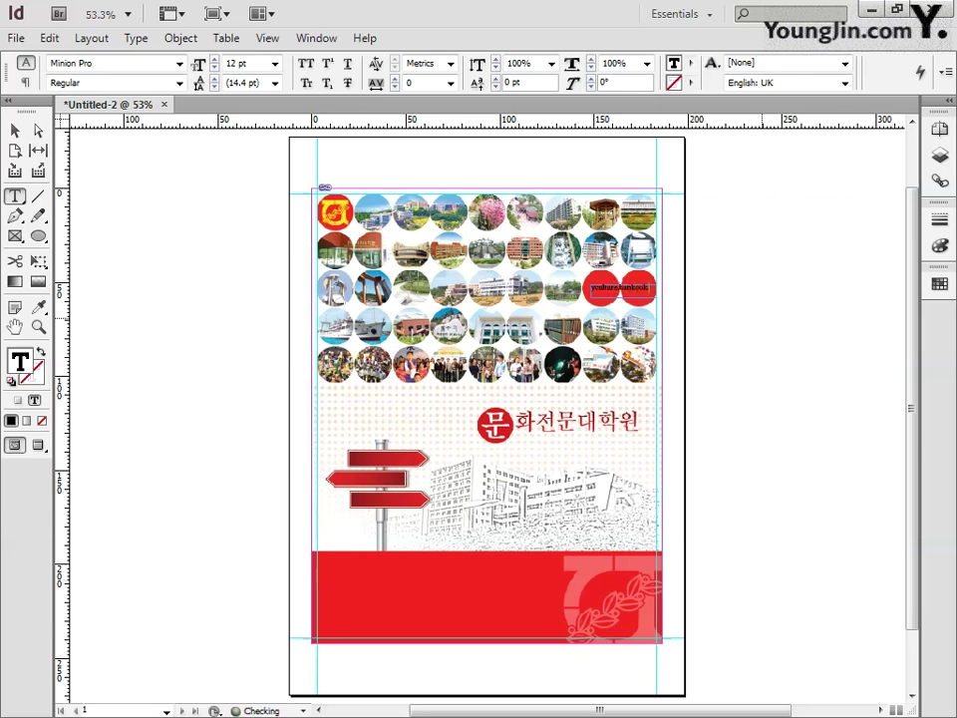
- Reposition and enlarge the text frame to about 38.1 × 8.2 mm over the red circles, and correct the address to yculture.hankook.ac.kr
left_click(15, 130)
left_click(39, 327)
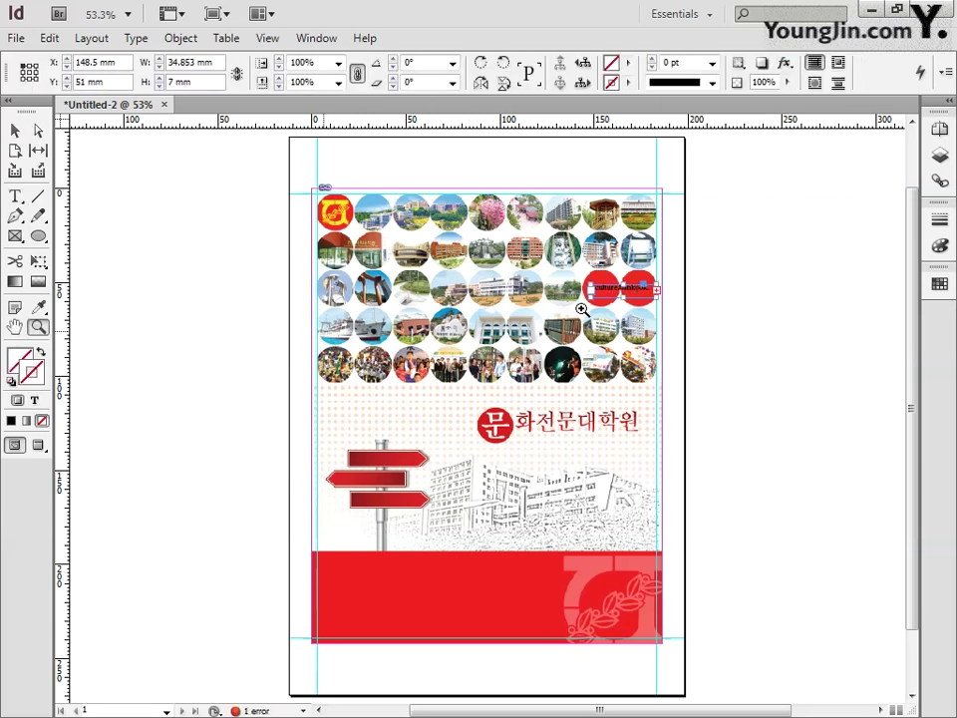
left_click_drag(581, 263, 662, 325)
key("v")
left_click_drag(240, 342, 179, 318)
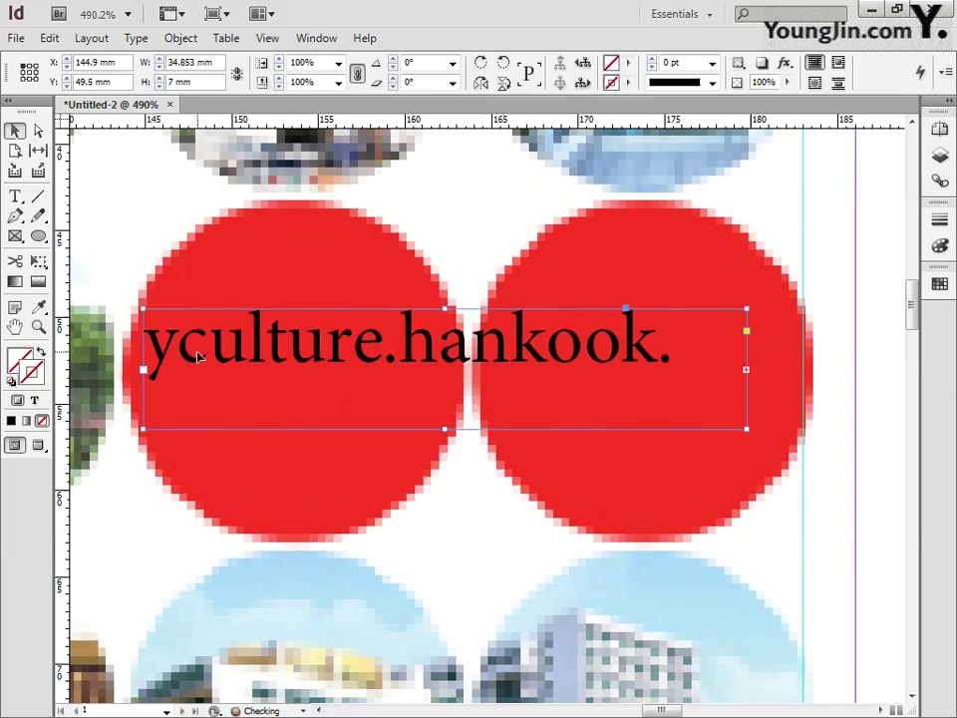
left_click_drag(749, 430, 803, 451)
double_click(733, 356)
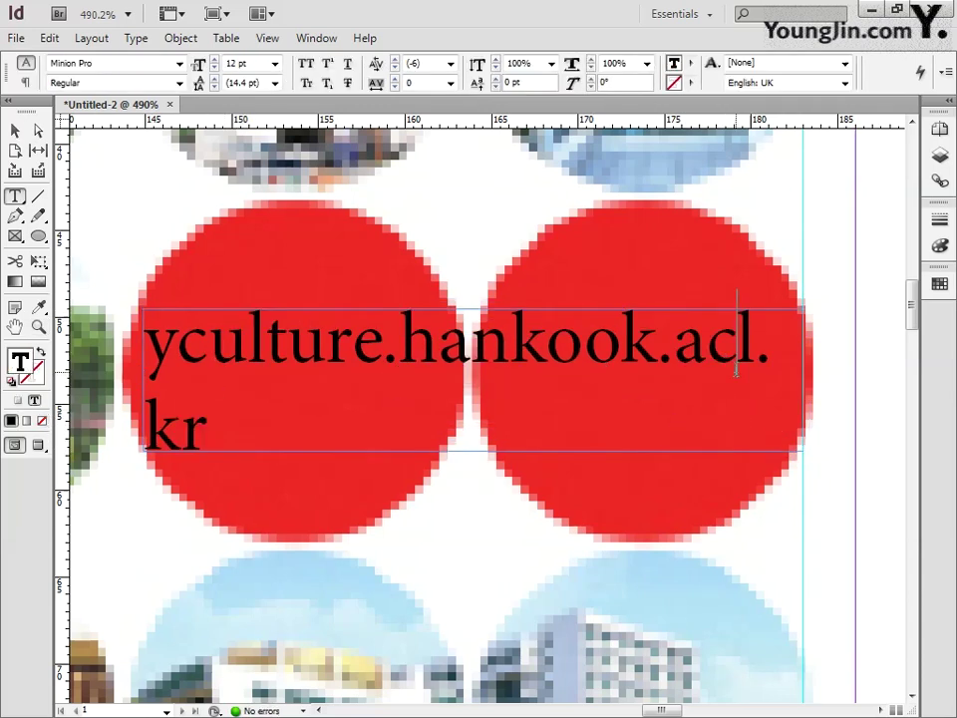
key("Delete")
- Format the web address in Adobe Gothic Std B at 10 pt and move its frame down to Y 51 mm
left_click_drag(288, 429, 144, 334)
left_click(178, 63)
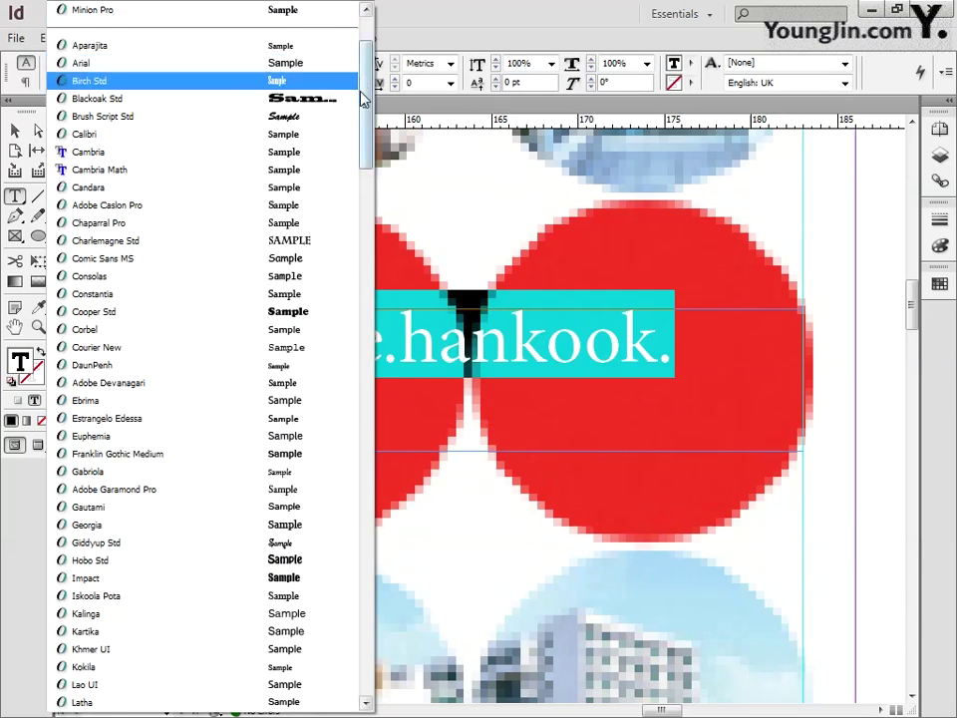
left_click_drag(363, 93, 363, 65)
left_click(197, 28)
left_click(274, 63)
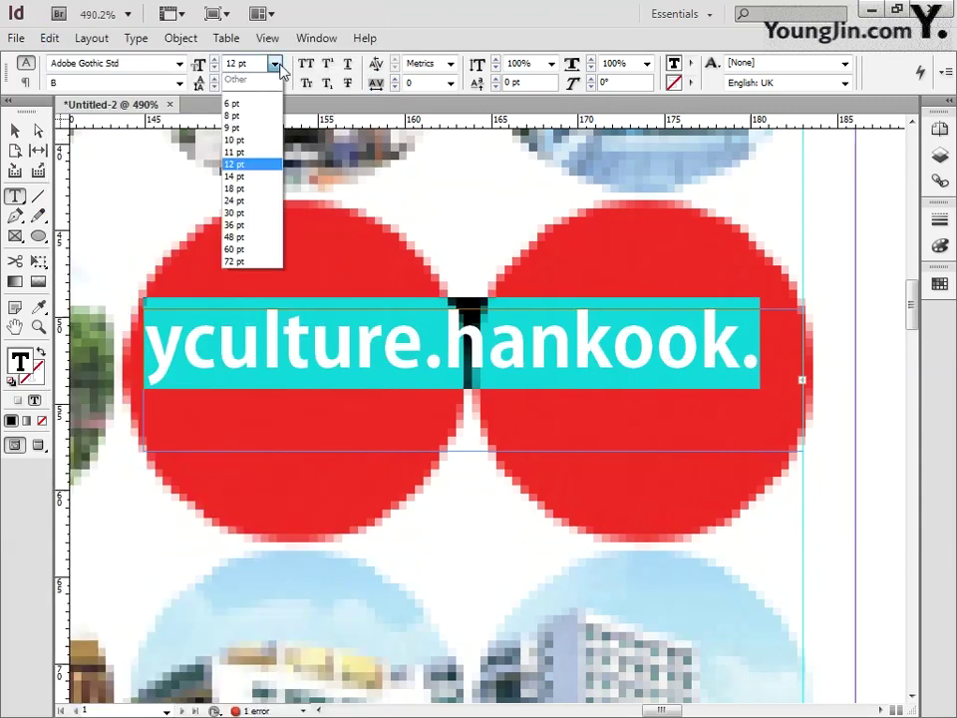
left_click(260, 147)
key("Escape")
mouse_move(304, 325)
left_mouse_down()
mouse_move(323, 335)
mouse_move(308, 344)
left_mouse_up()
- Colour the web address text yellow with CMYK values C 0, M 0, Y 100, K 0
double_click(243, 381)
key("ctrl+a")
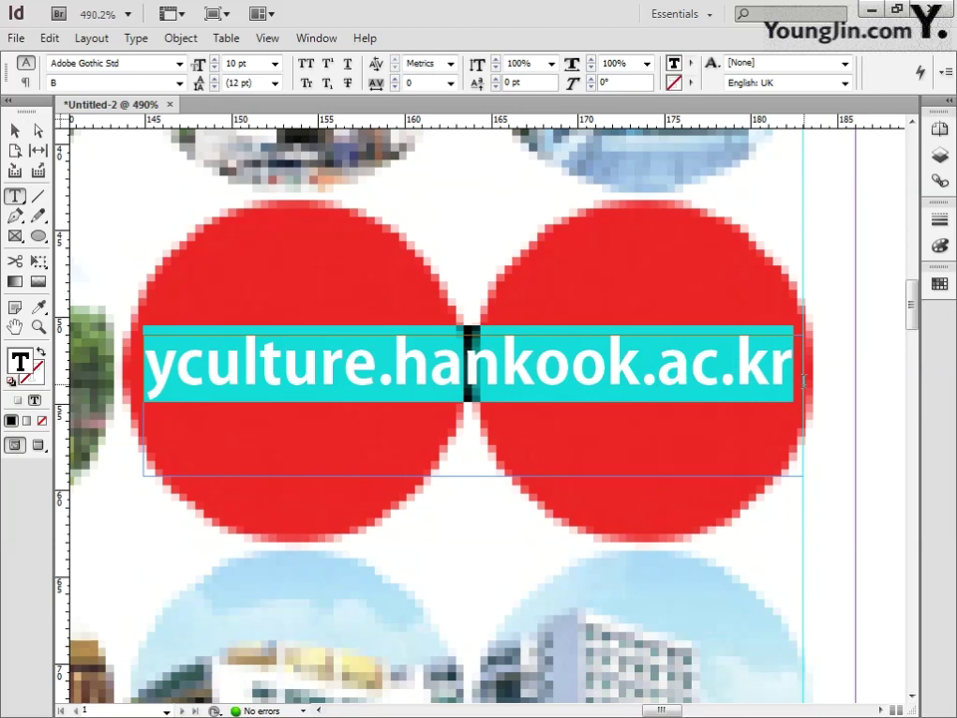
double_click(20, 363)
double_click(662, 410)
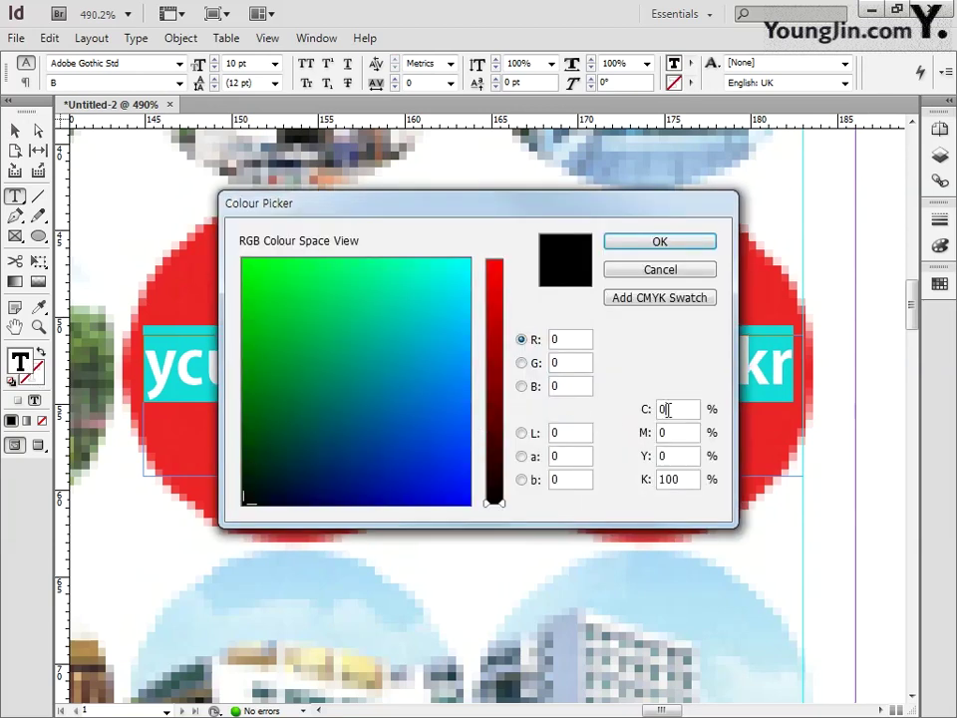
key("Tab")
type("100")
key("Tab")
type("0")
left_click(664, 242)
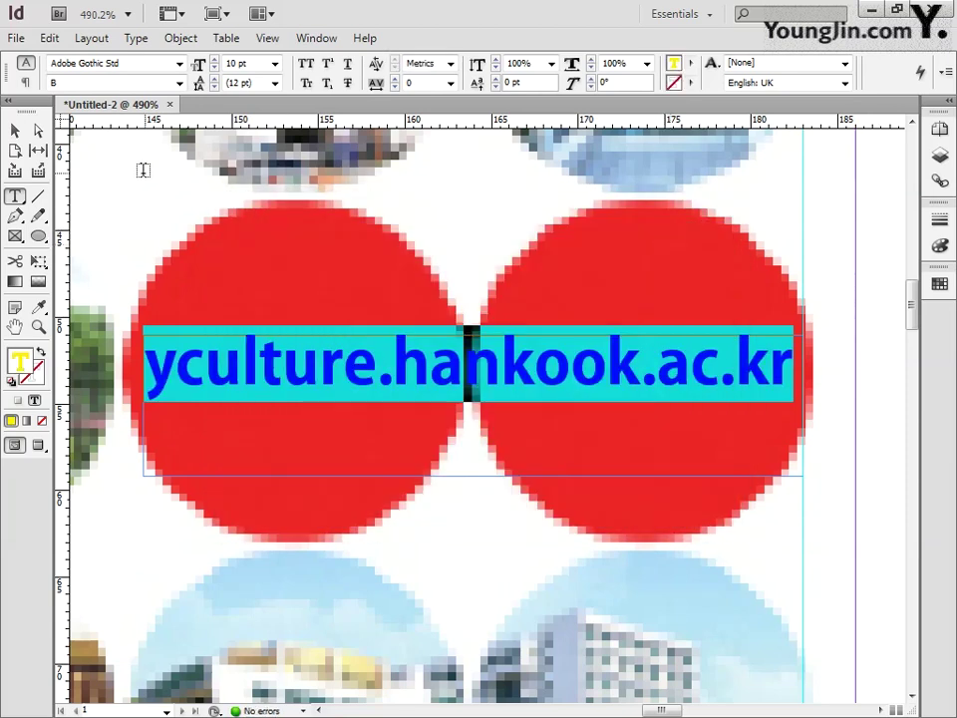
key("Escape")
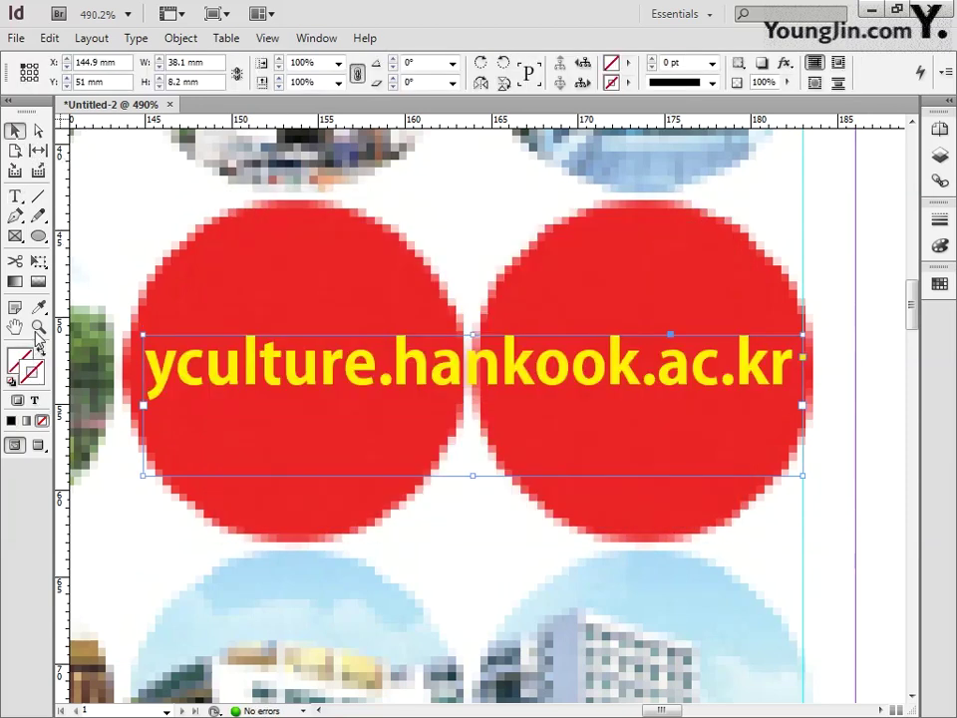
double_click(38, 328)
left_click_drag(265, 483, 413, 375)
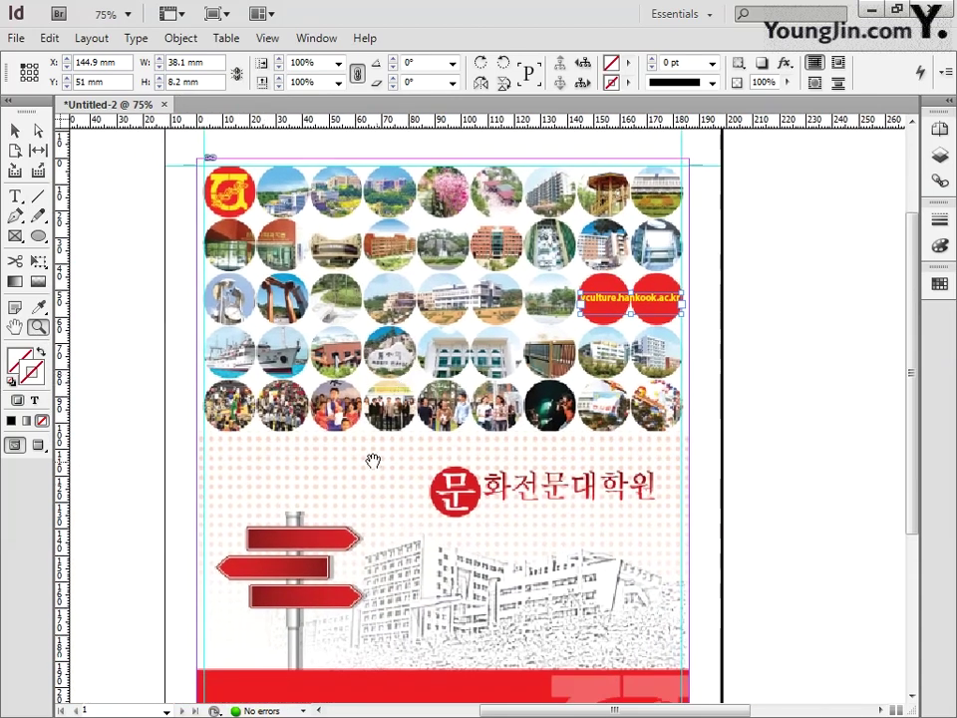
left_click_drag(372, 460, 370, 403)
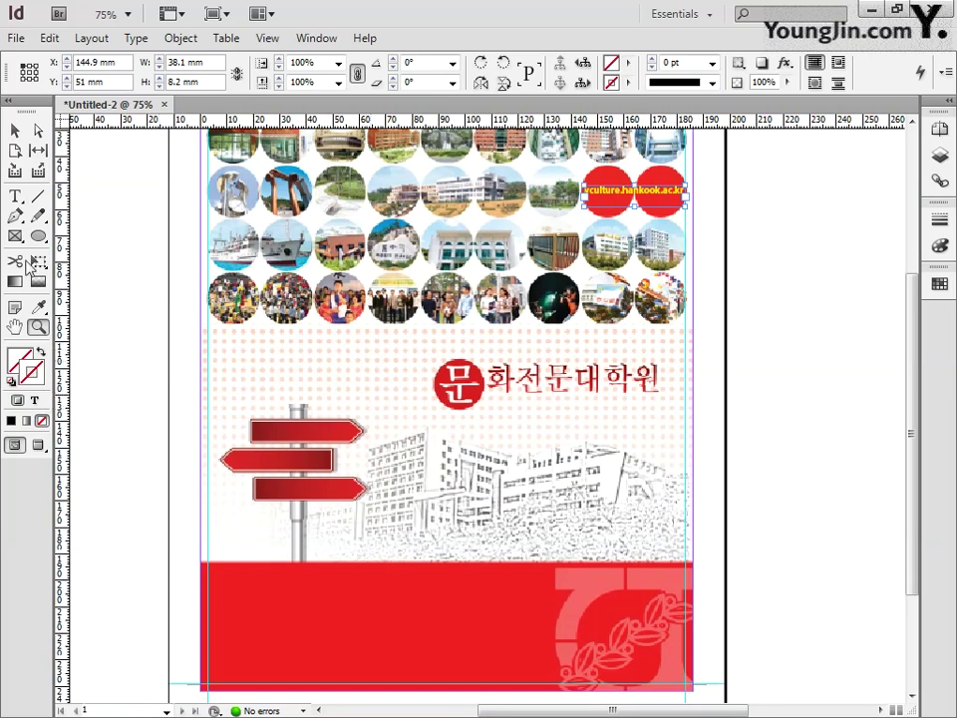
- Draw a text frame about 70.5 × 10.5 mm above the signpost and enter yculture.hankook.ac.kr
left_click_drag(181, 335, 492, 442)
key("t")
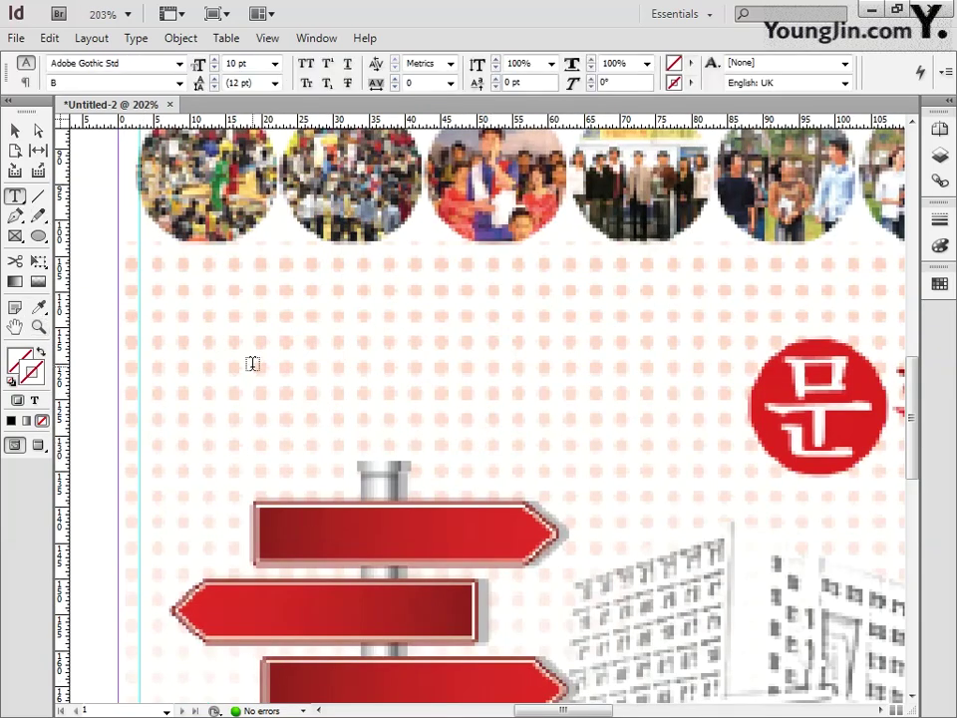
left_click_drag(226, 363, 731, 438)
type("y")
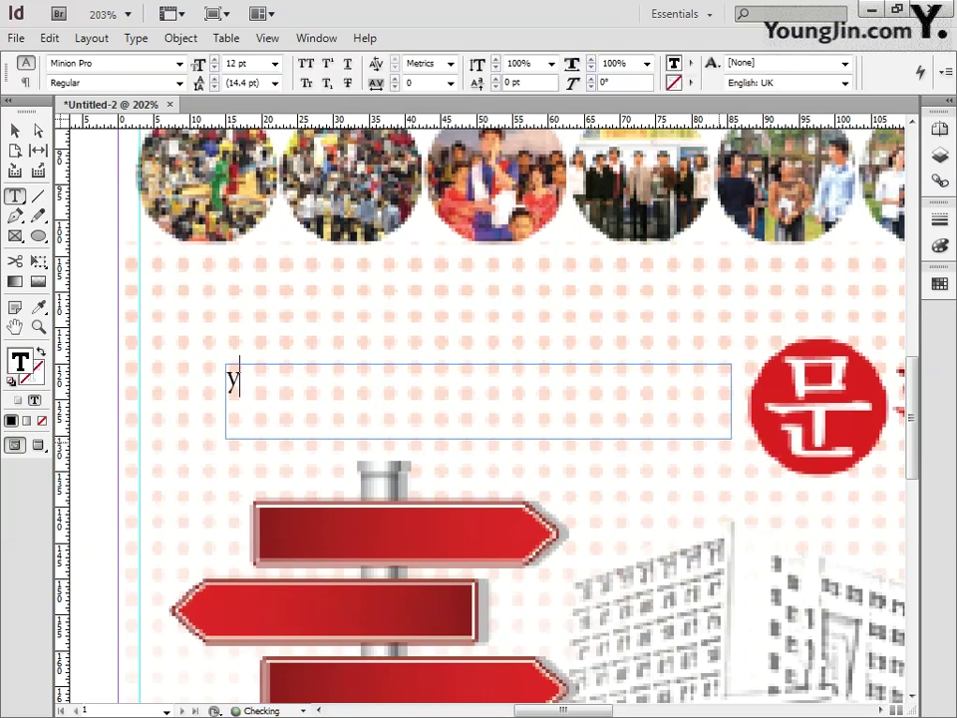
type("culture.hankook")
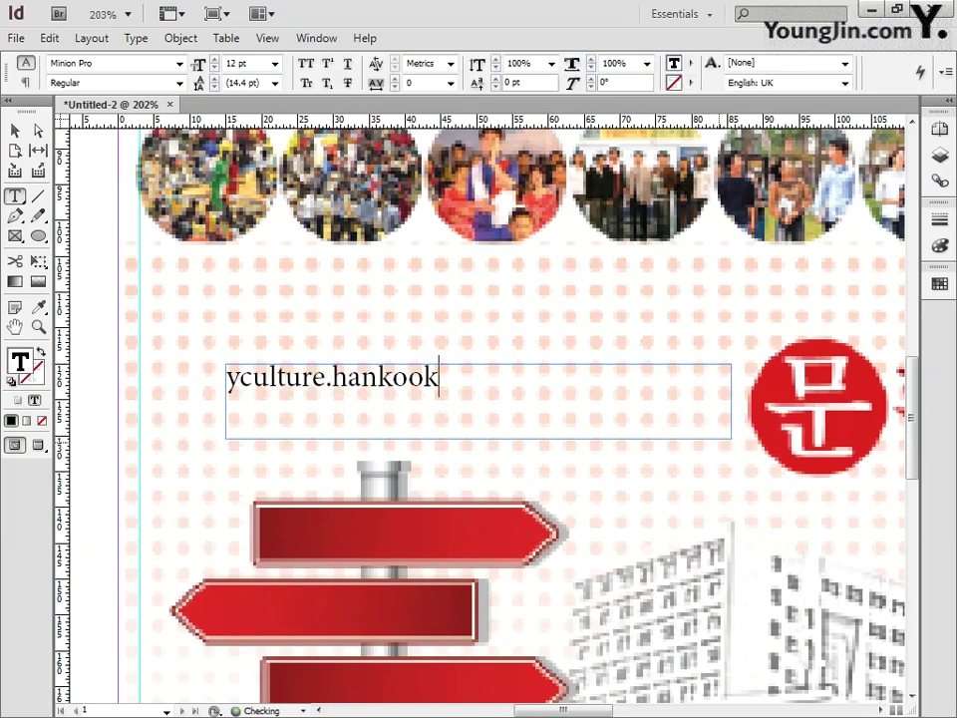
type(".ac.kr")
left_click(15, 131)
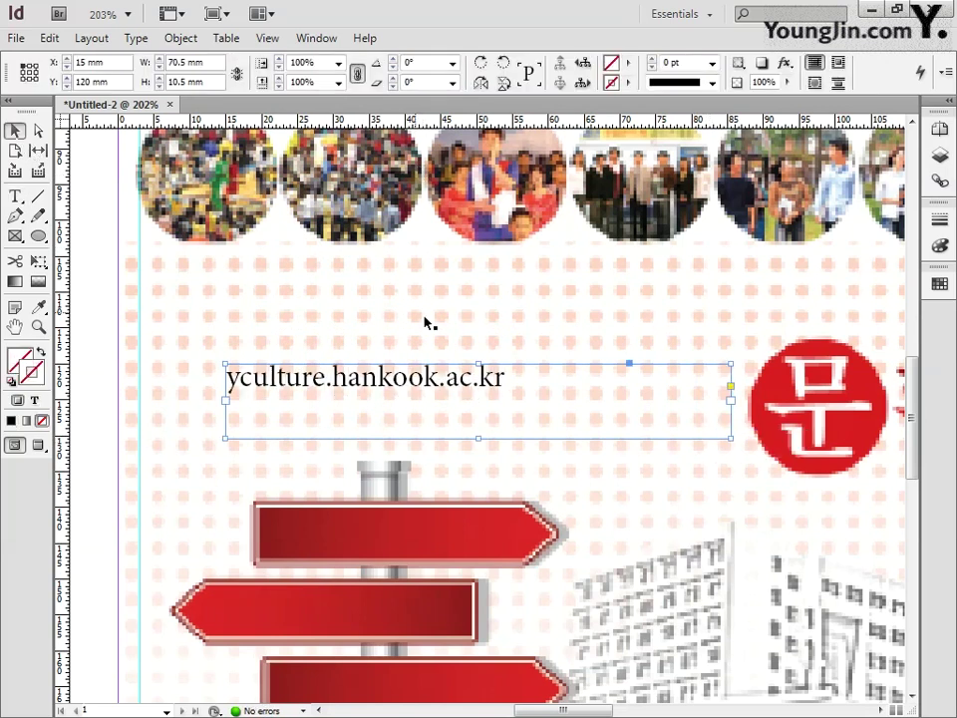
- Set the new web address above the signpost in Adobe Gothic Std B
key("t")
left_click_drag(506, 377, 225, 377)
left_click(180, 63)
left_click_drag(366, 82, 366, 50)
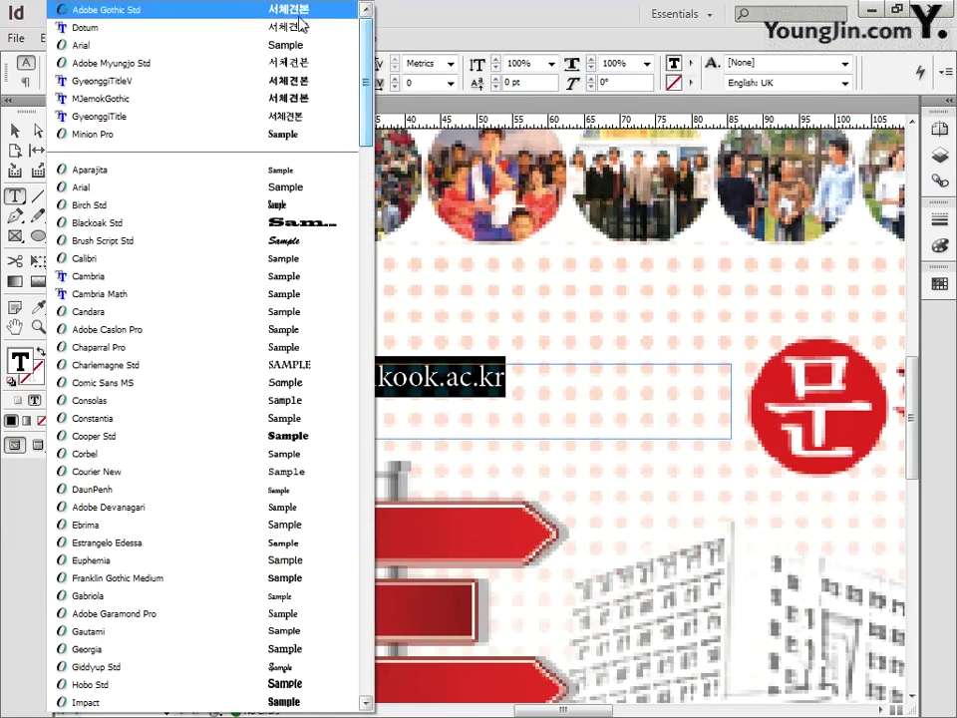
left_click(297, 14)
left_click(15, 131)
- Set the web address above the signpost to 14 pt with tracking of 150
key("t")
left_click_drag(552, 379, 226, 377)
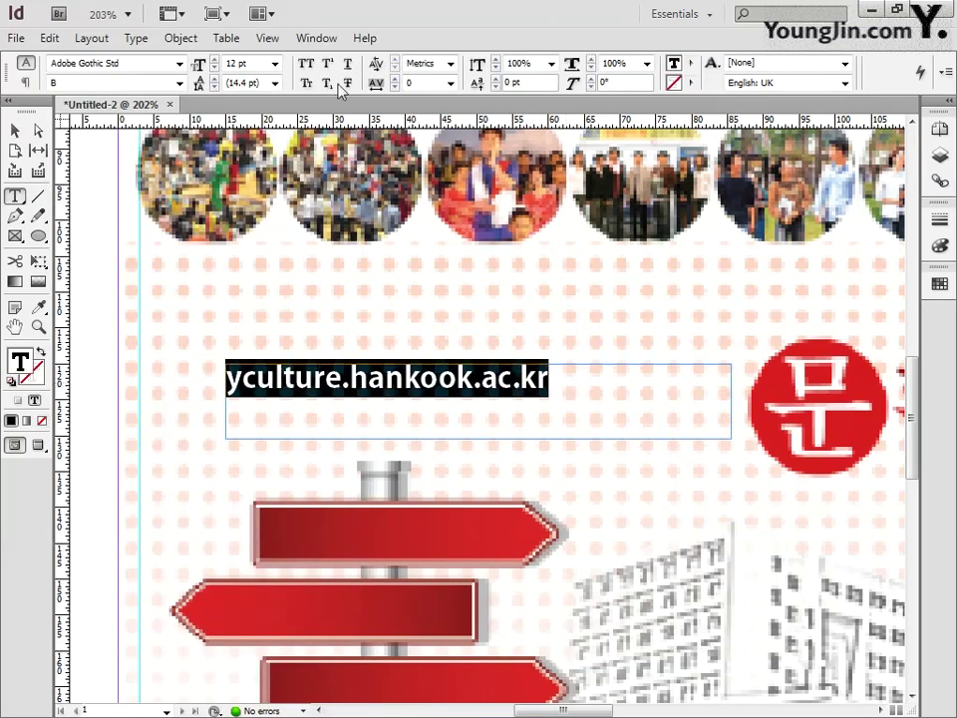
left_click(275, 64)
left_click(257, 161)
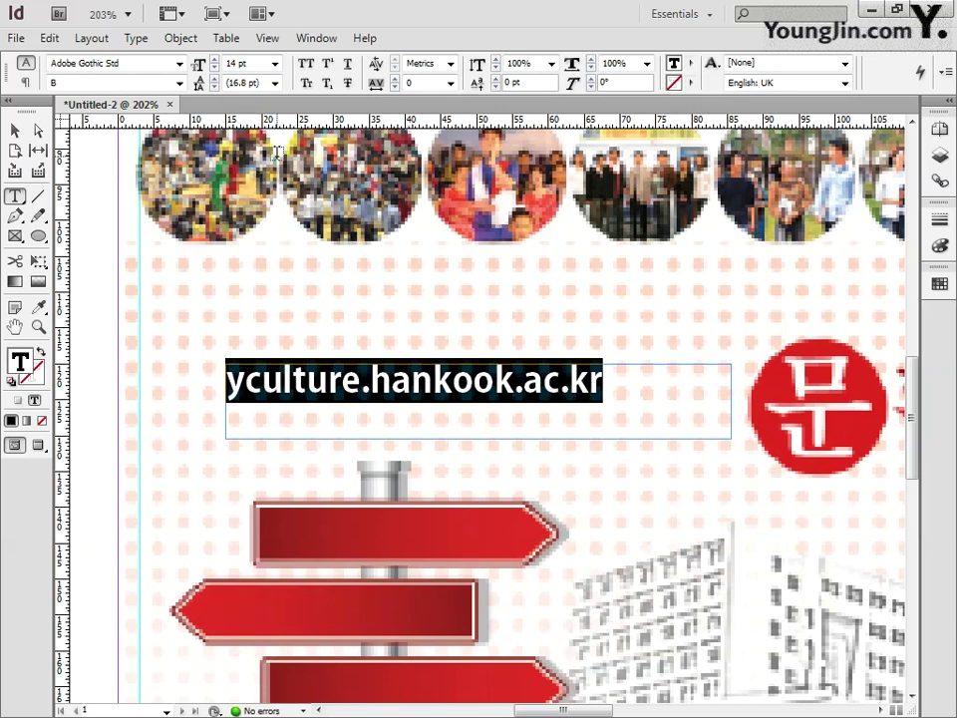
type("150")
key("Return")
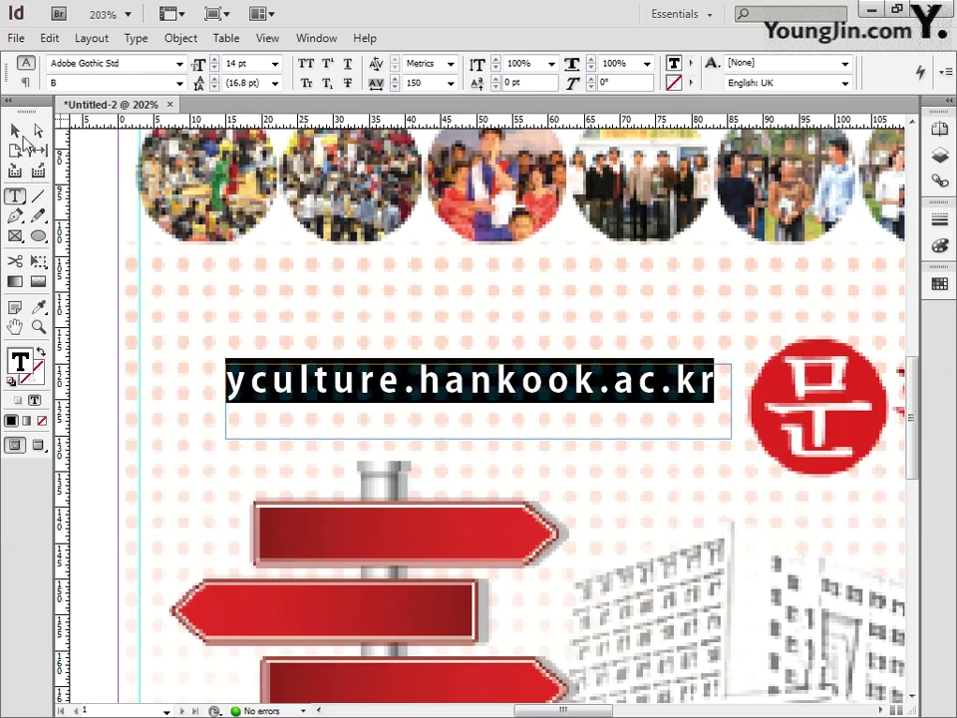
- Move the web address frame beside the red title circle, to about X 17.8 mm, Y 123 mm
left_click(17, 133)
left_click_drag(338, 438, 350, 465)
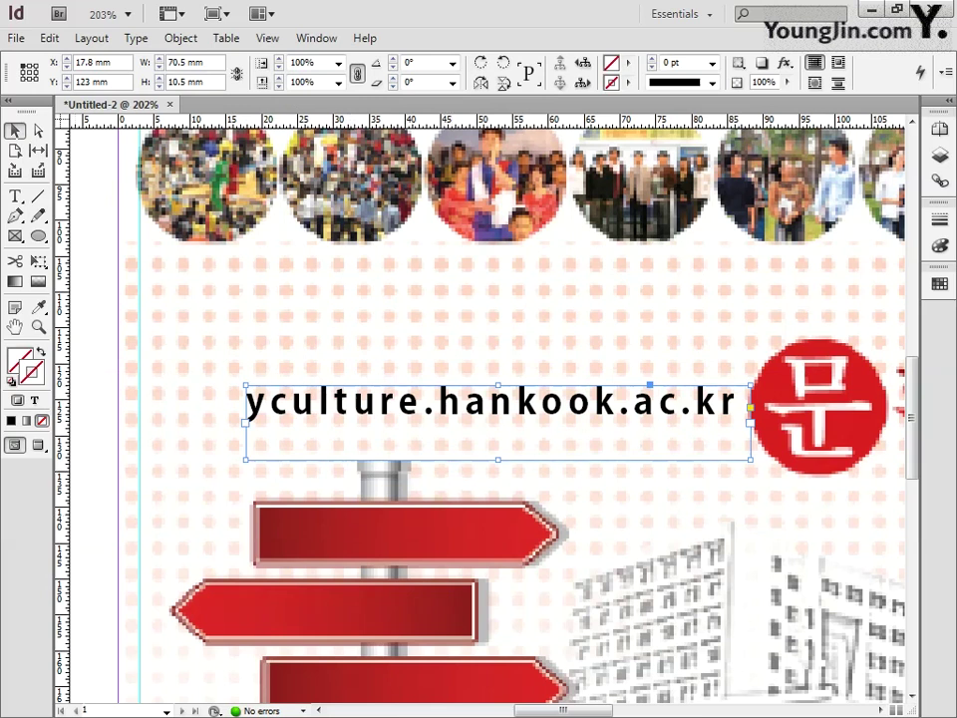
key("ctrl+d")
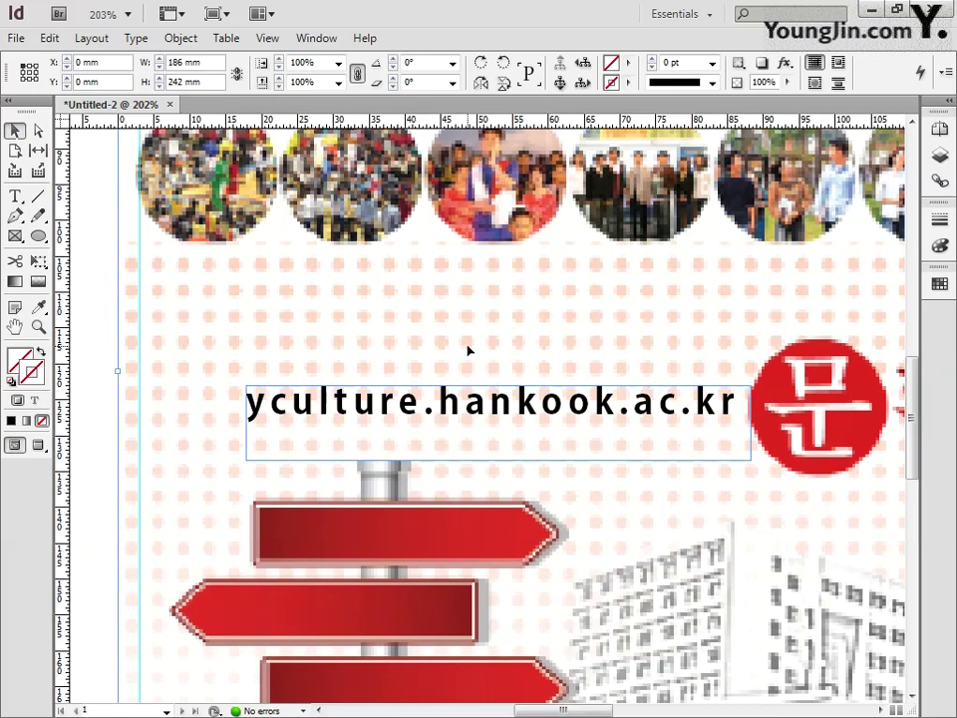
- Apply a linear gradient fill to the whole web address above the signpost
double_click(251, 401)
left_click_drag(246, 402, 736, 406)
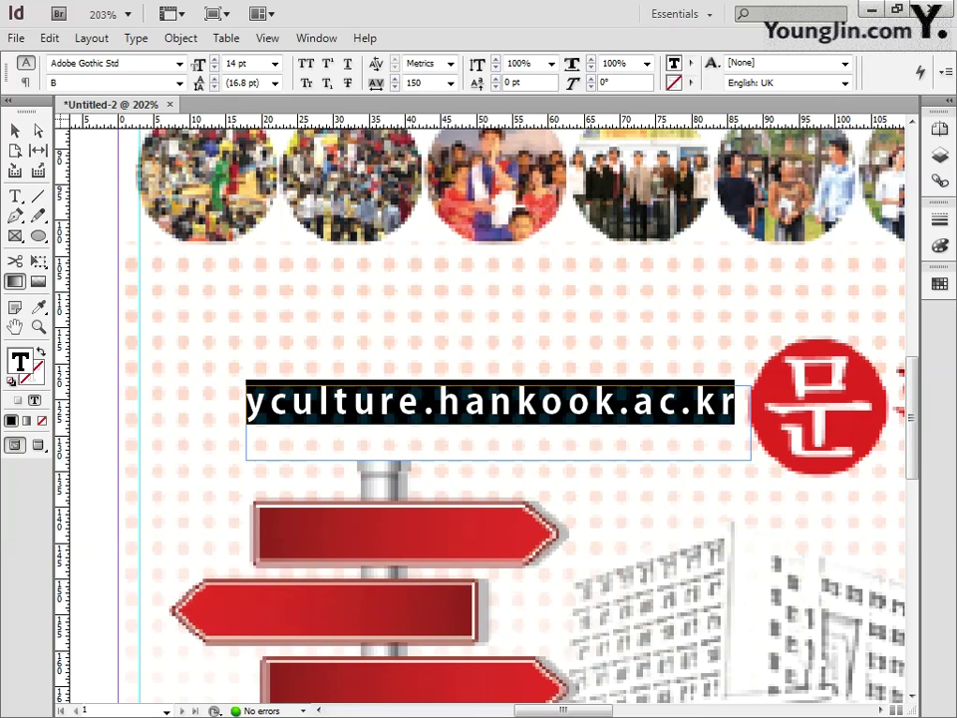
left_click_drag(235, 290, 175, 216)
left_click(364, 263)
double_click(21, 282)
left_click(284, 254)
left_click(245, 254)
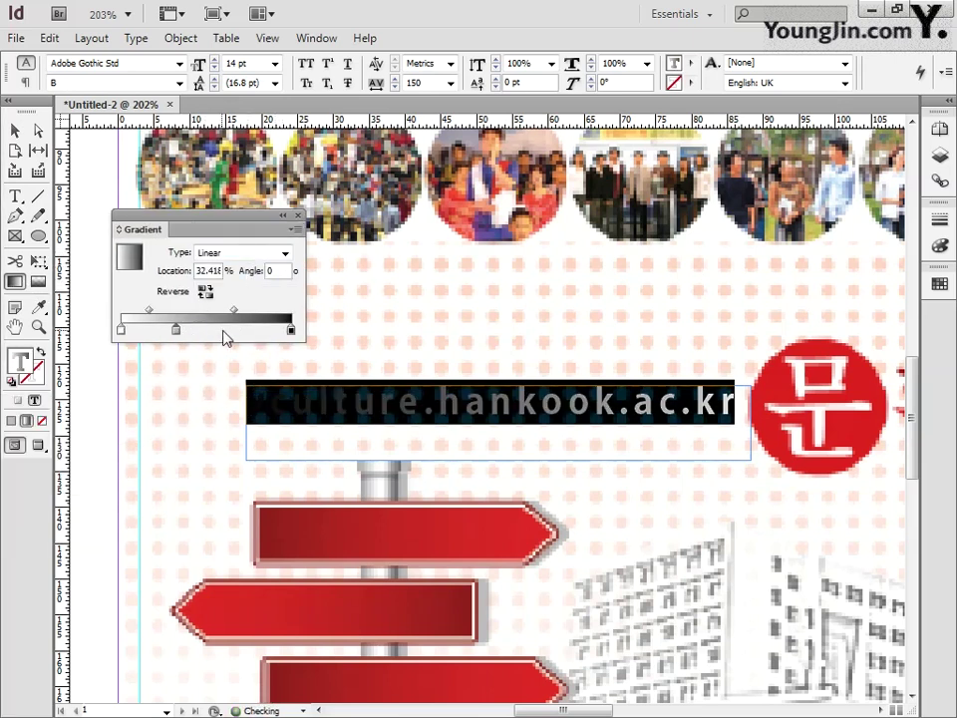
- Place an intermediate colour stop at 28% in the web address gradient
left_click(227, 331)
left_click(121, 330)
left_click(176, 330)
left_click_drag(197, 271, 281, 272)
type("28")
- Add two more colour stops to the gradient, located at 36% and 65%
left_click(230, 330)
left_click_drag(197, 271, 346, 271)
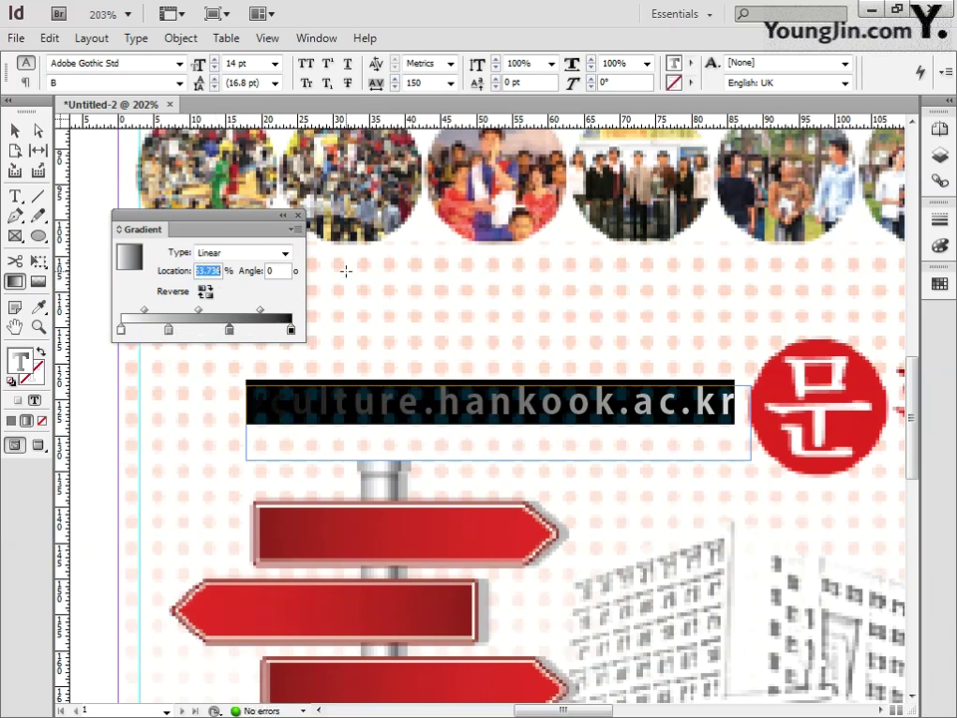
left_click(263, 330)
left_click_drag(169, 330, 146, 330)
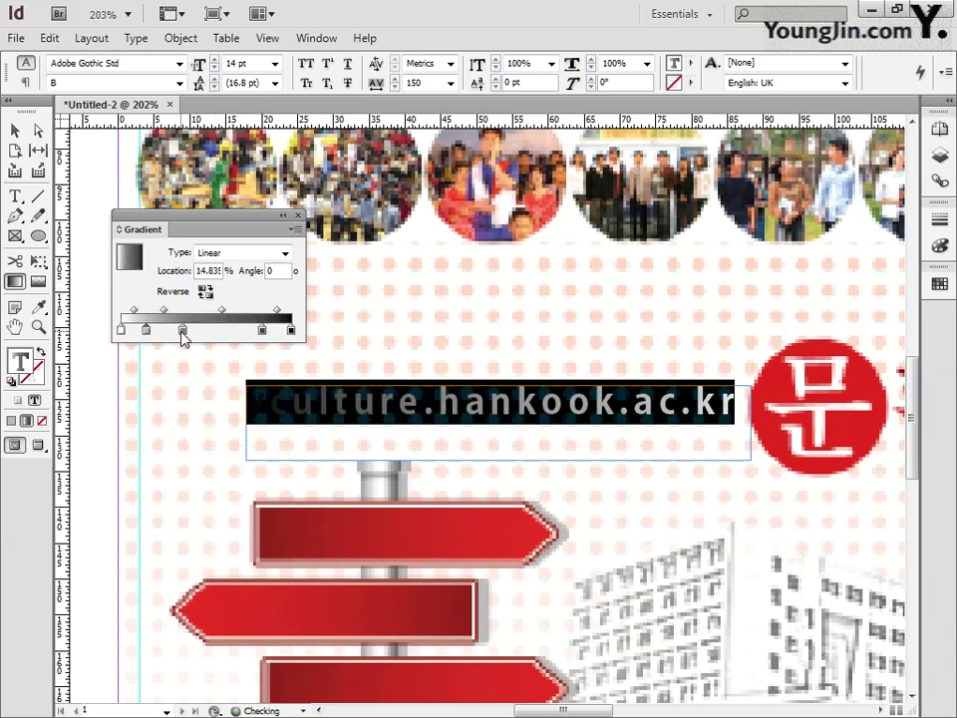
type("36")
key("Return")
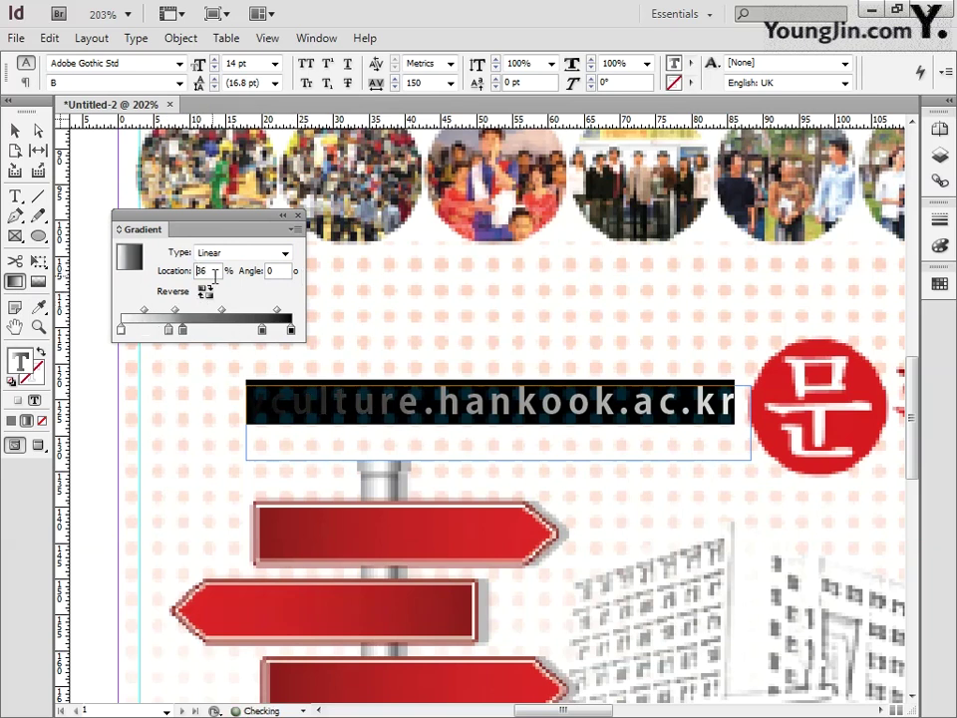
left_click_drag(262, 330, 226, 330)
double_click(208, 271)
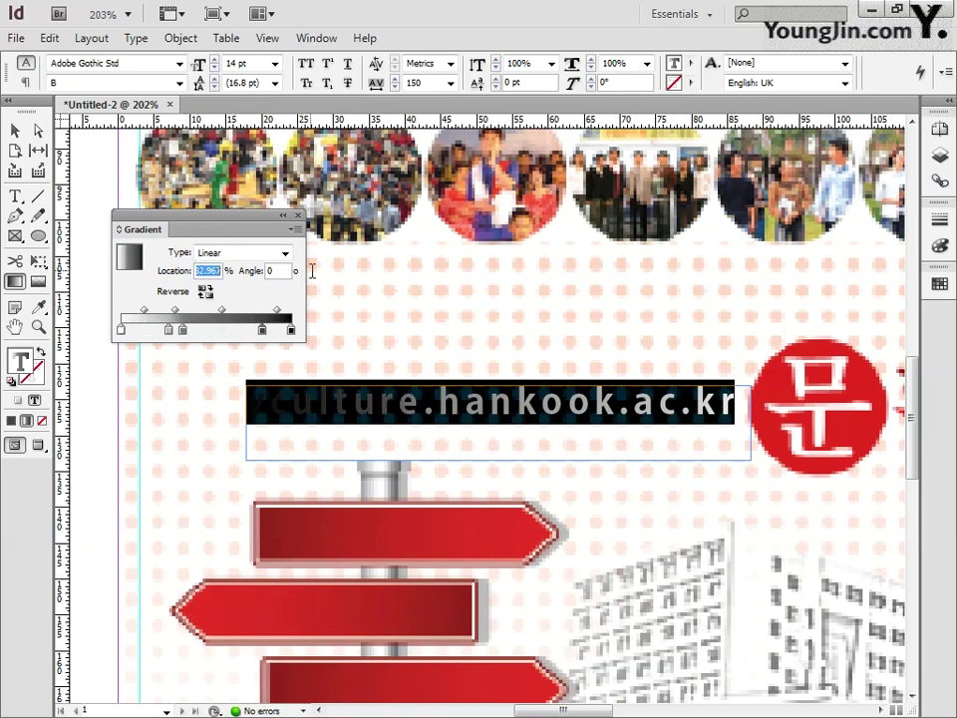
type("65")
key("Return")
- Colour the gradient's starting stop red with C 0, M 100, Y 100, K 0
left_click(140, 330)
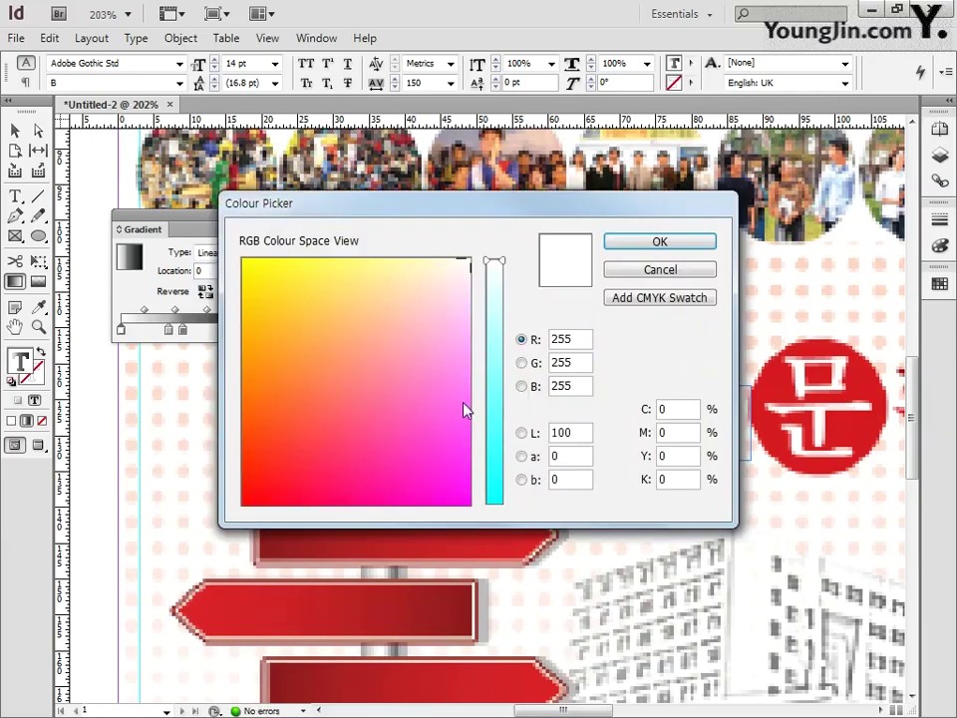
type("00")
key("Tab")
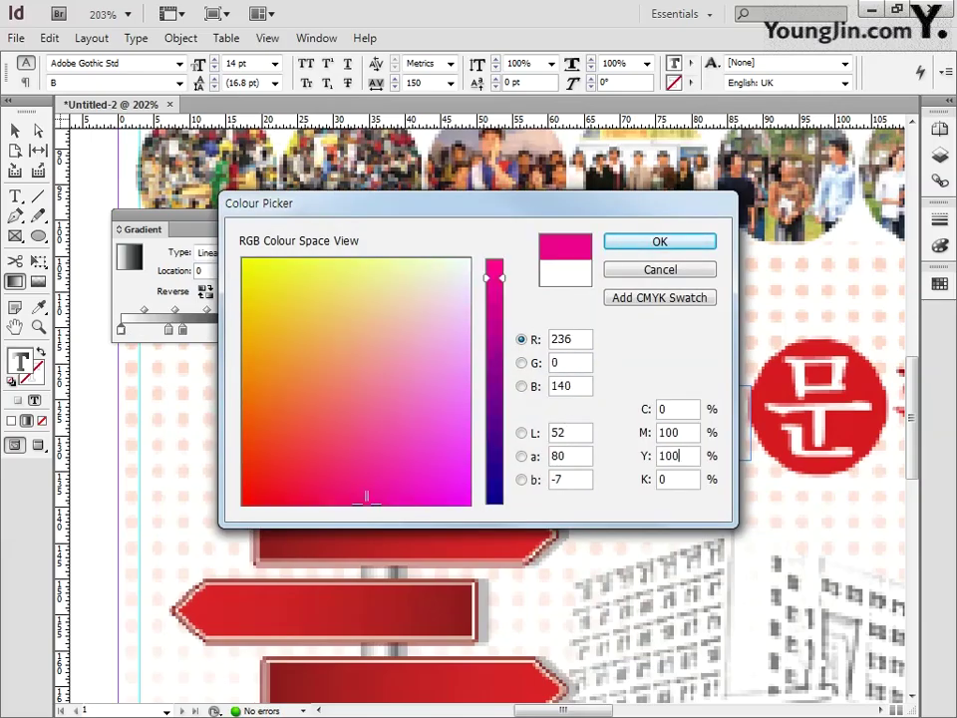
type("100")
key("Return")
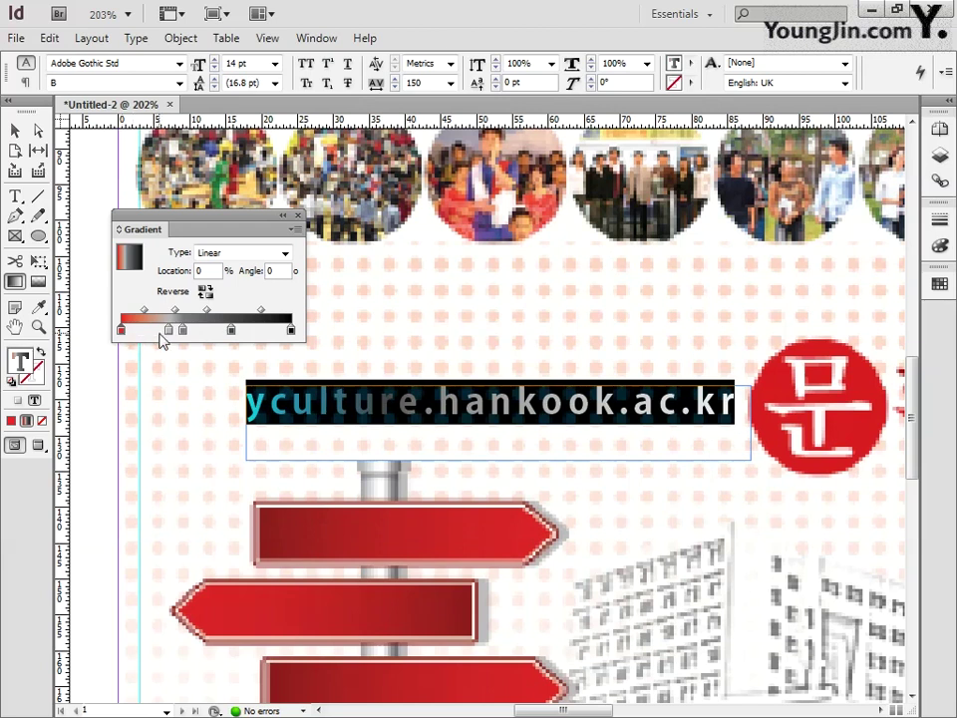
- Colour the gradient stop at 28% orange with C 10, M 50, Y 100
double_click(167, 330)
type("10")
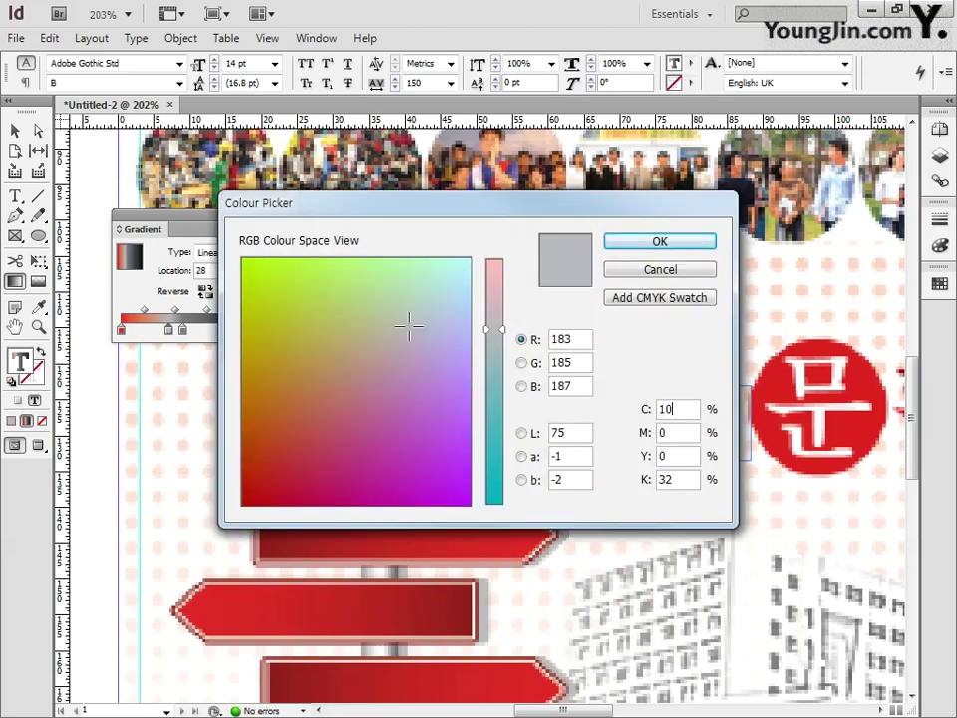
key("Tab")
type("50")
key("Tab")
type("100")
key("Tab")
key("Return")
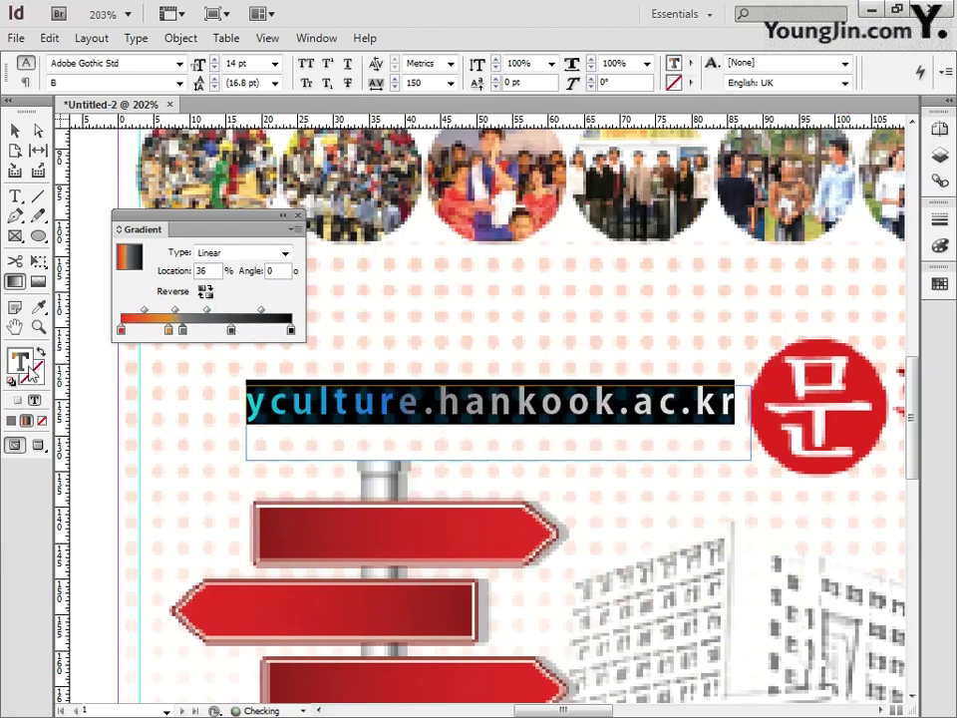
- Colour the gradient stop at 36% green with C 80, M 0, Y 100
double_click(30, 369)
type("80")
key("Tab")
key("Tab")
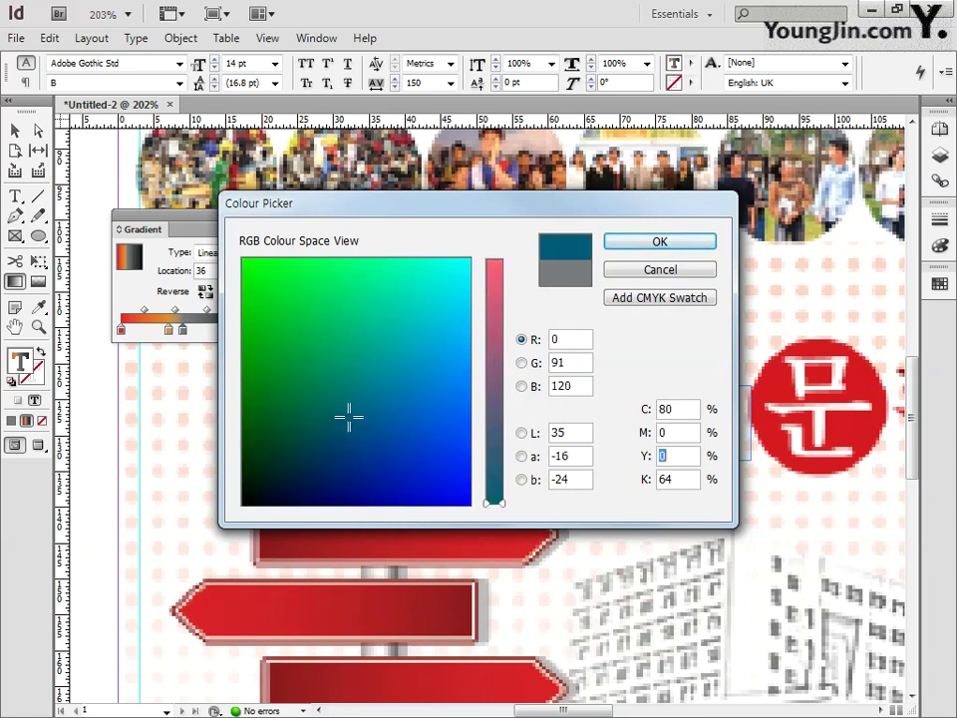
type("100")
key("Tab")
left_click(666, 245)
- Colour the gradient stop at 65% green with C 80, M 0, Y 100, K 0
double_click(230, 331)
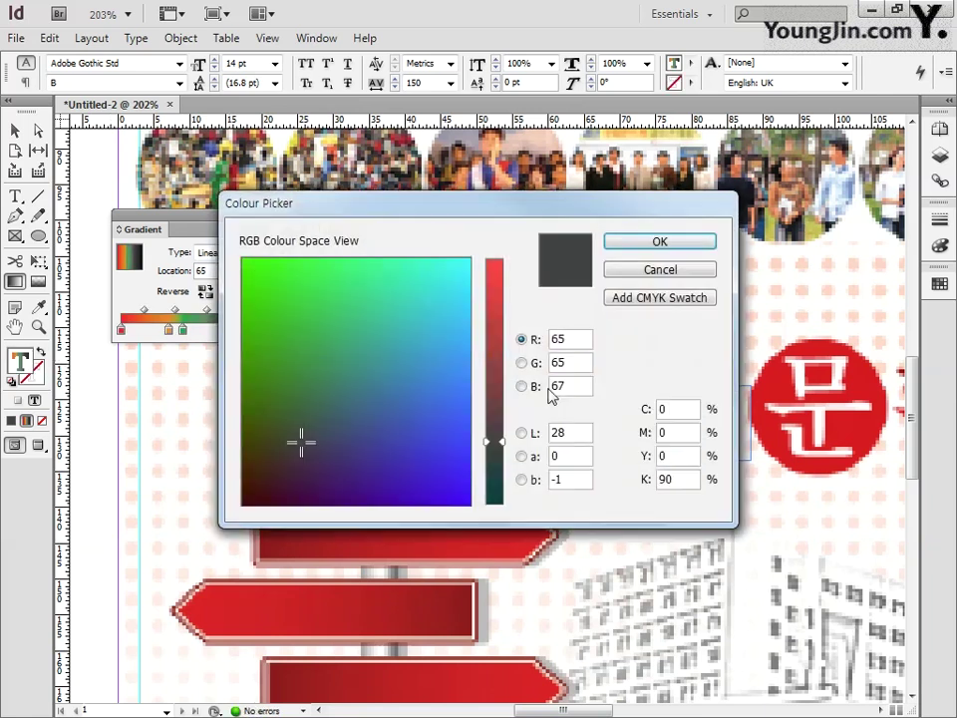
type("80")
key("Tab")
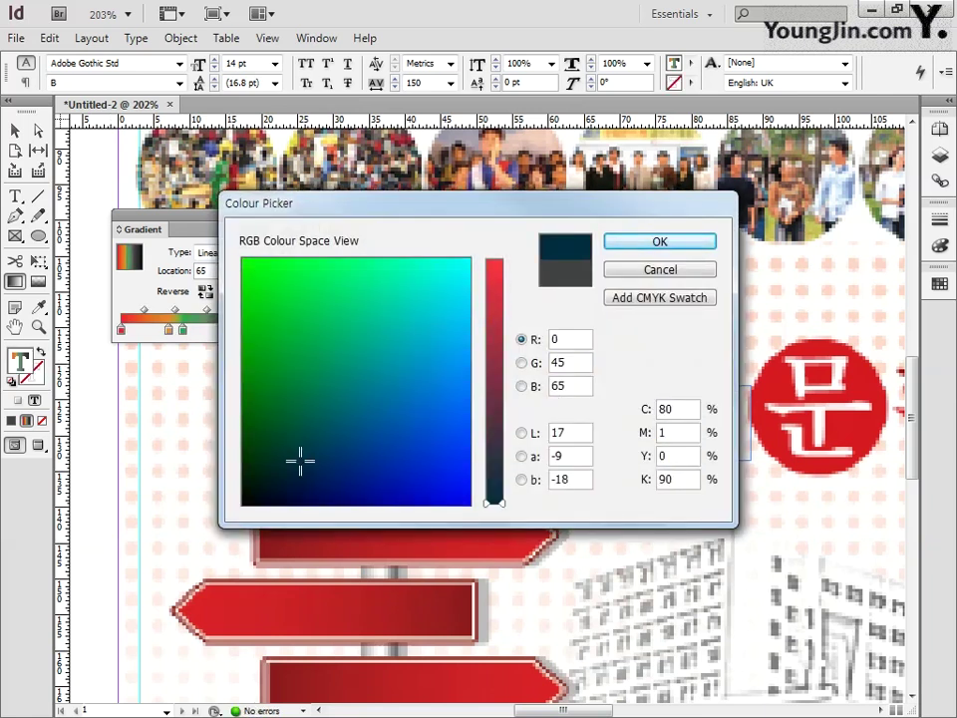
type("100")
key("Tab")
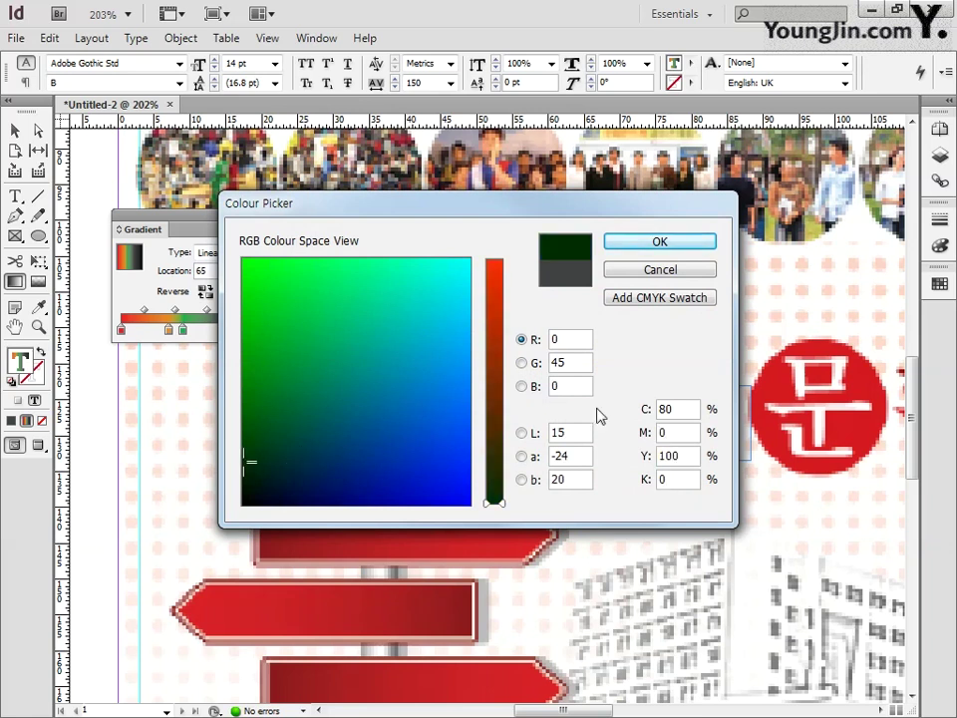
key("Return")
- Set cyan to 80% for the gradient's end stop and close the gradient settings
double_click(290, 330)
double_click(666, 409)
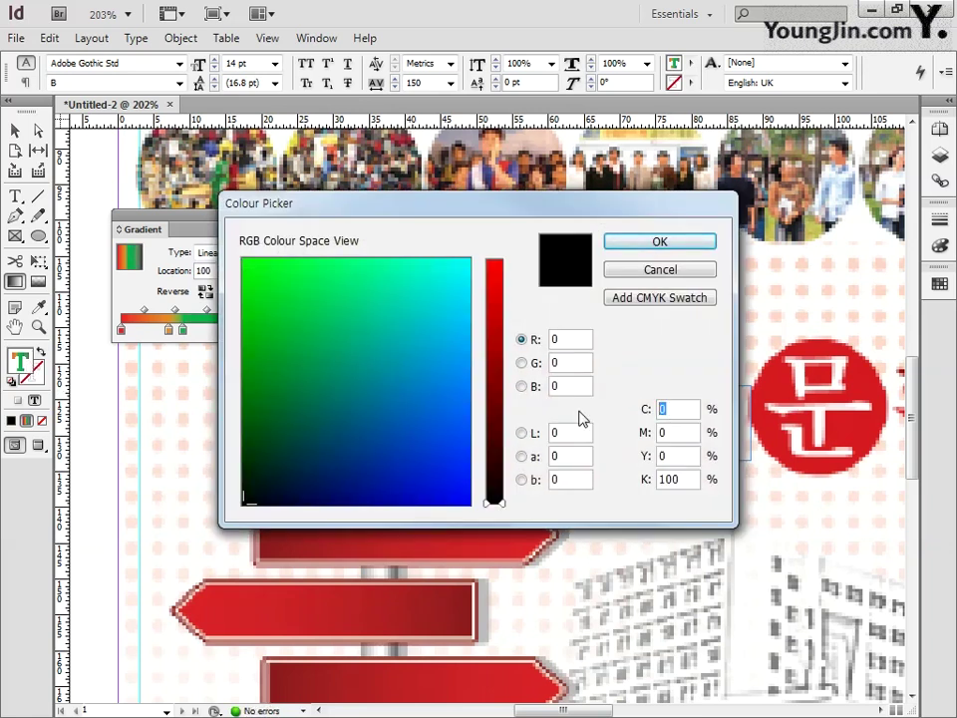
type("80")
key("Tab")
key("Return")
left_click(15, 131)
left_click(296, 215)
left_click(274, 330)
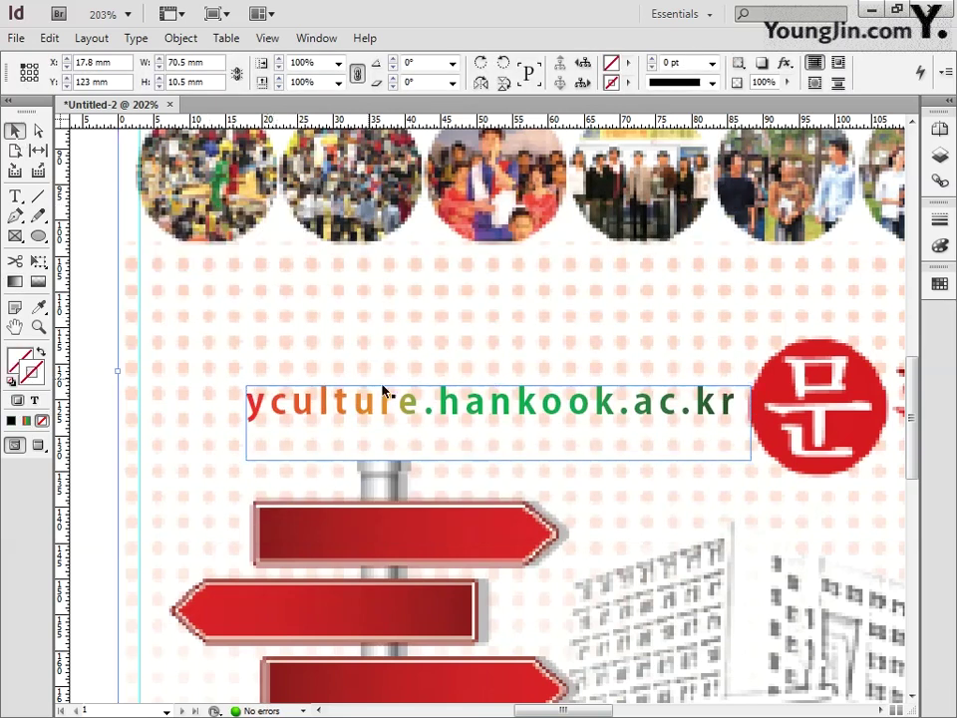
- Draw a text frame about 65.9 × 5.2 mm beneath the Korean title and enter Graduate School of Culture
left_click_drag(857, 675, 249, 572)
left_click(15, 197)
left_click_drag(288, 340, 760, 378)
type("Graduat")
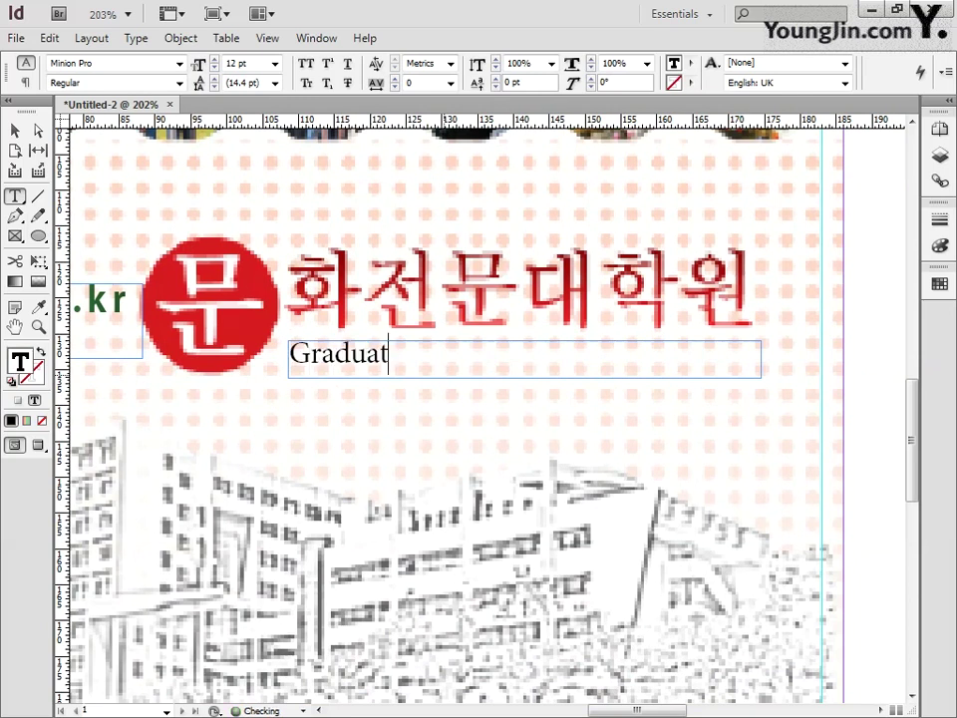
type("e School of Culture")
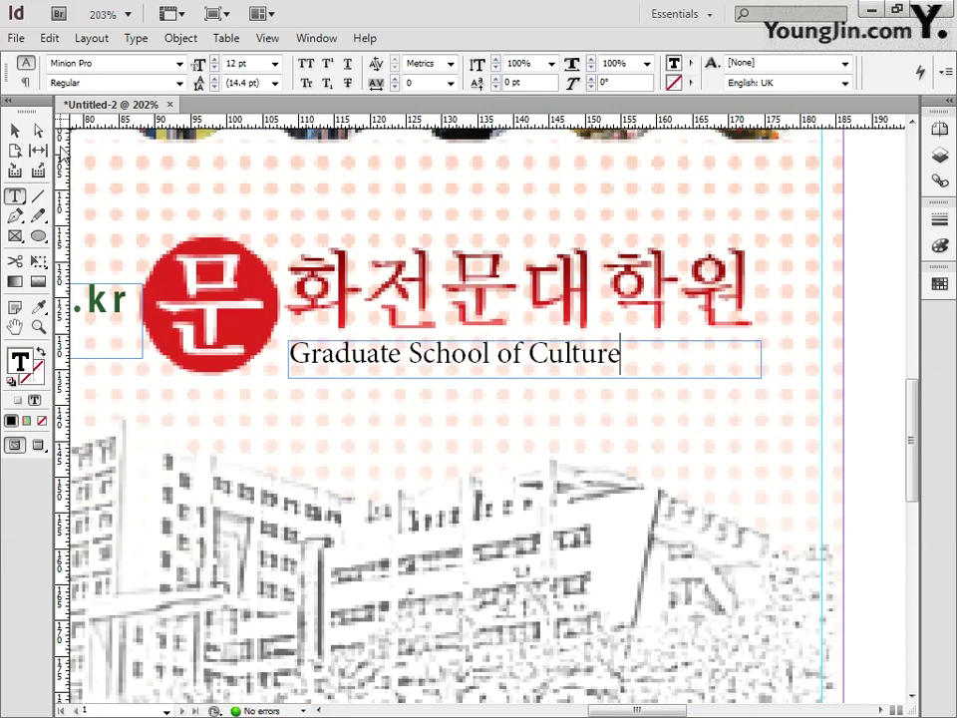
key("Escape")
- Colour the Graduate School of Culture text red using CMYK values
left_click_drag(622, 355, 286, 355)
double_click(22, 361)
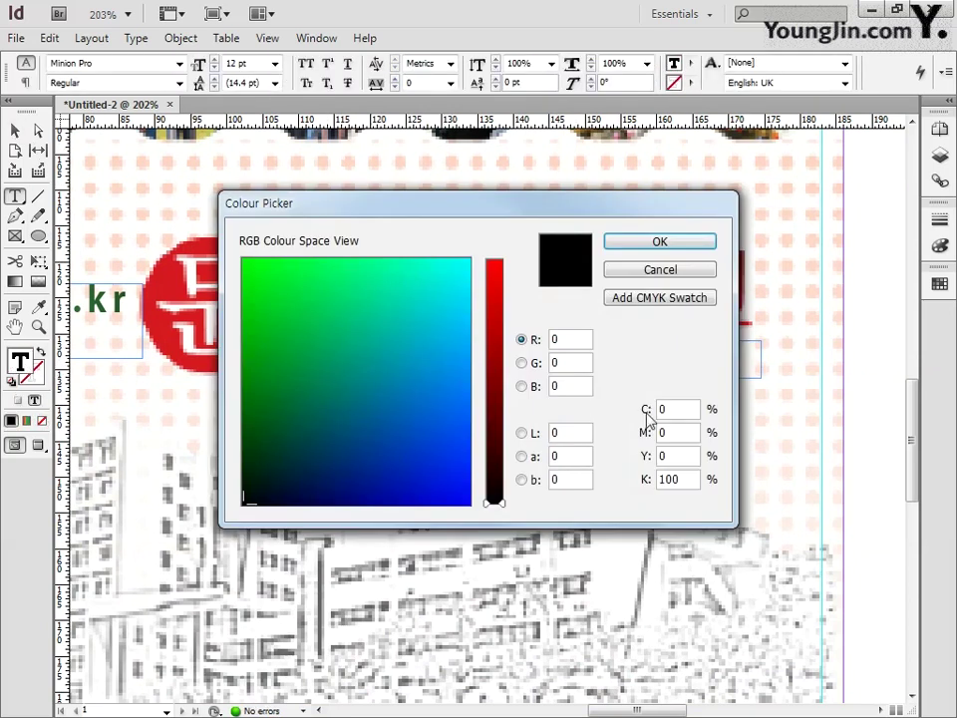
left_click_drag(675, 408, 608, 411)
key("Tab")
type("10")
key("Tab")
type("0")
key("Return")
- Format Graduate School of Culture in Adobe Gothic Std B with tracking of 50
left_click(180, 63)
left_click_drag(370, 110, 370, 88)
left_click(271, 172)
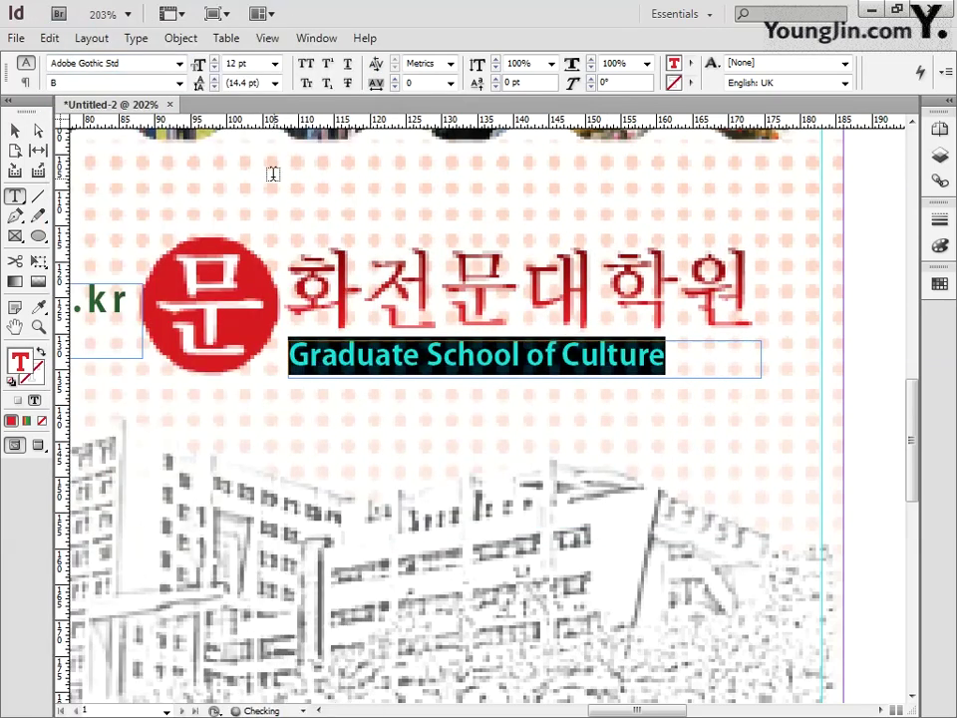
left_click(373, 88)
type("50")
key("Return")
- Set Graduate School of Culture to 13 pt and shift its frame to about X 109.2 mm, Y 130.9 mm
left_click_drag(260, 64, 204, 64)
type("14")
key("Return")
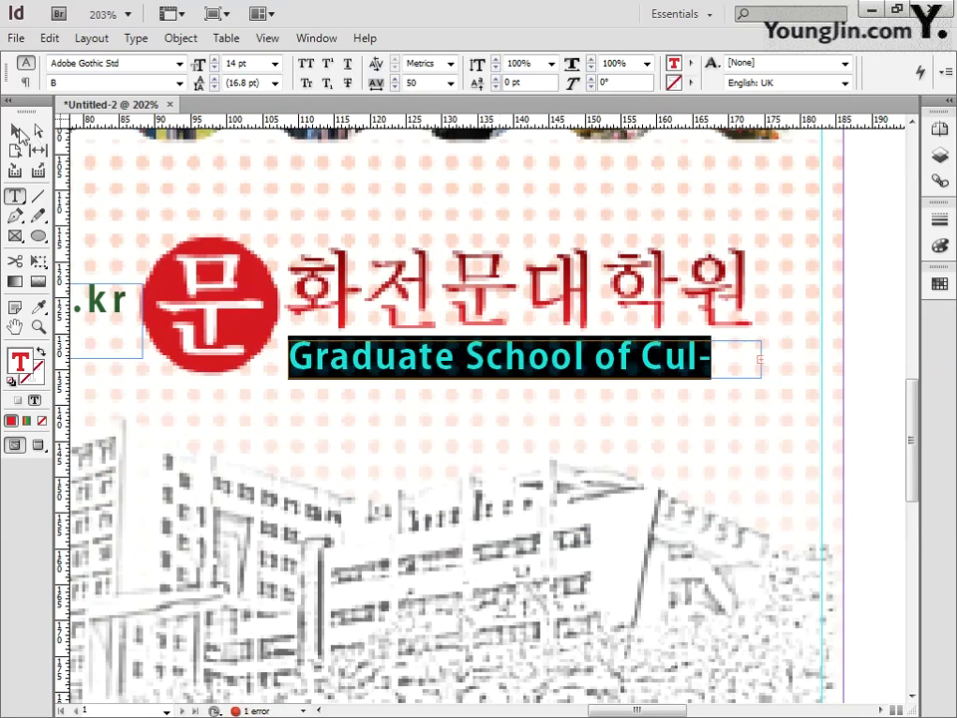
type("13")
key("Return")
key("Escape")
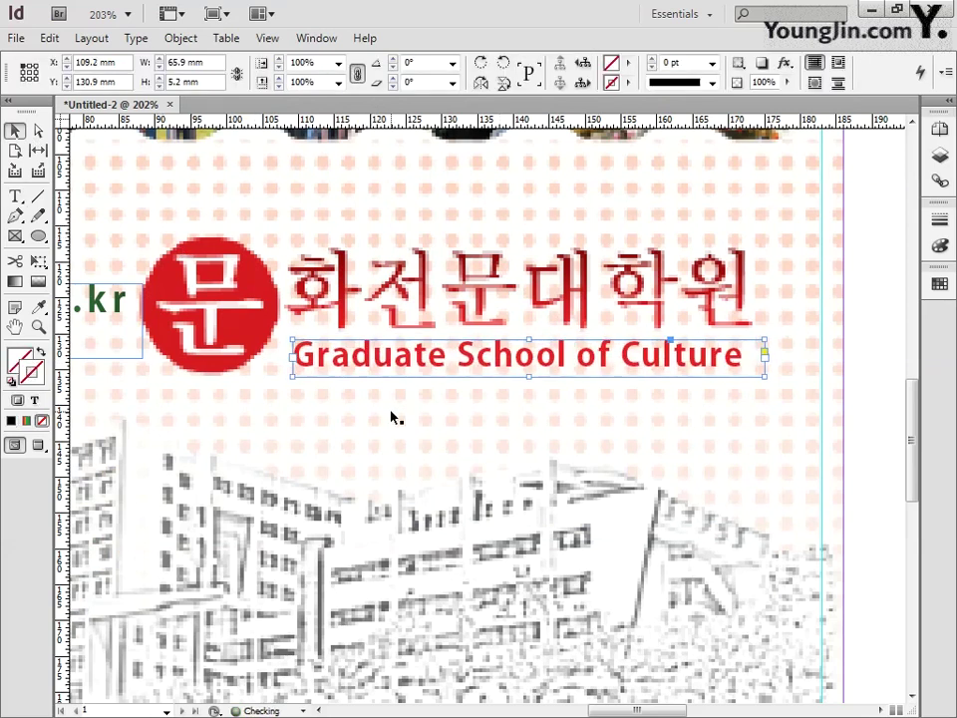
left_click(393, 409)
key("ctrl+s")
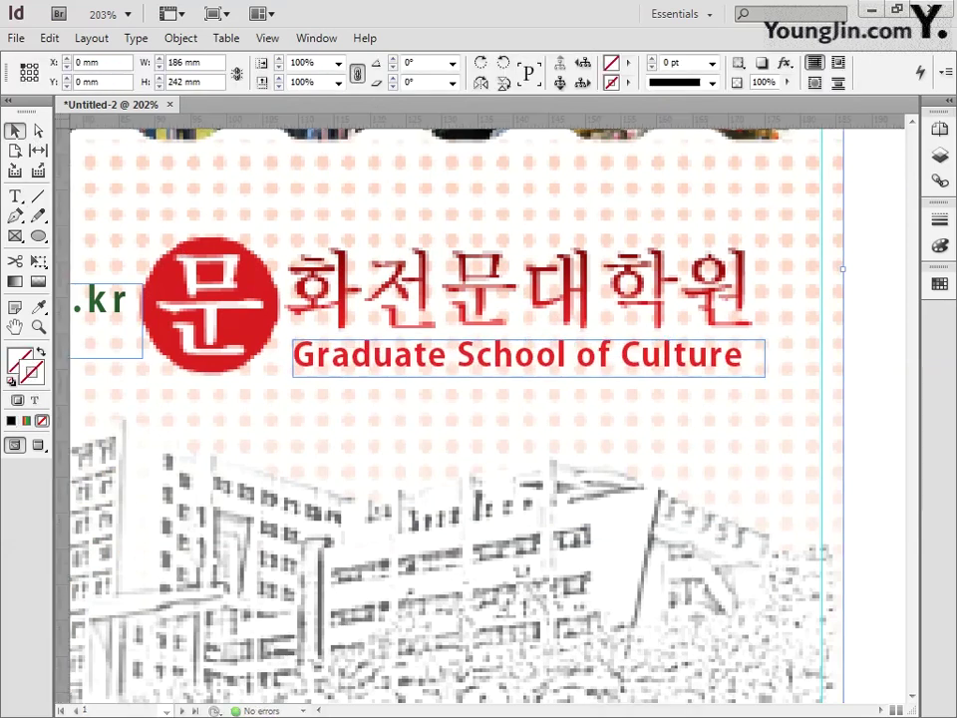
left_click(408, 420)
left_click(15, 327)
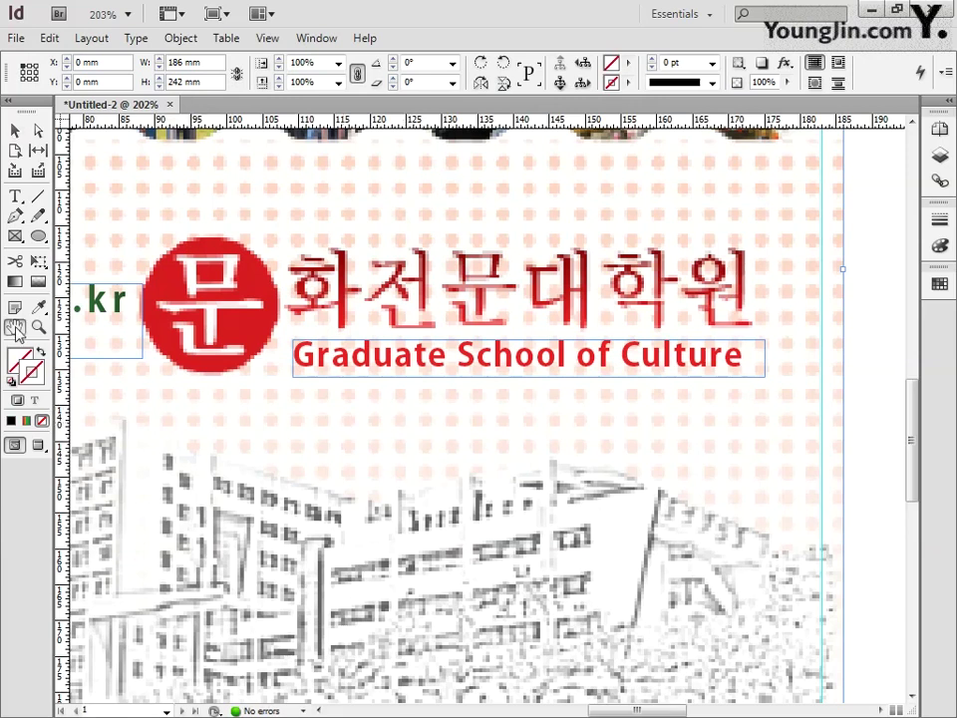
- Draw a text frame about 34.8 × 6.7 mm on the uppermost red signpost arrow and enter 미디어예술공학전공
left_click_drag(130, 360, 812, 288)
left_click(15, 196)
left_click_drag(342, 336, 592, 384)
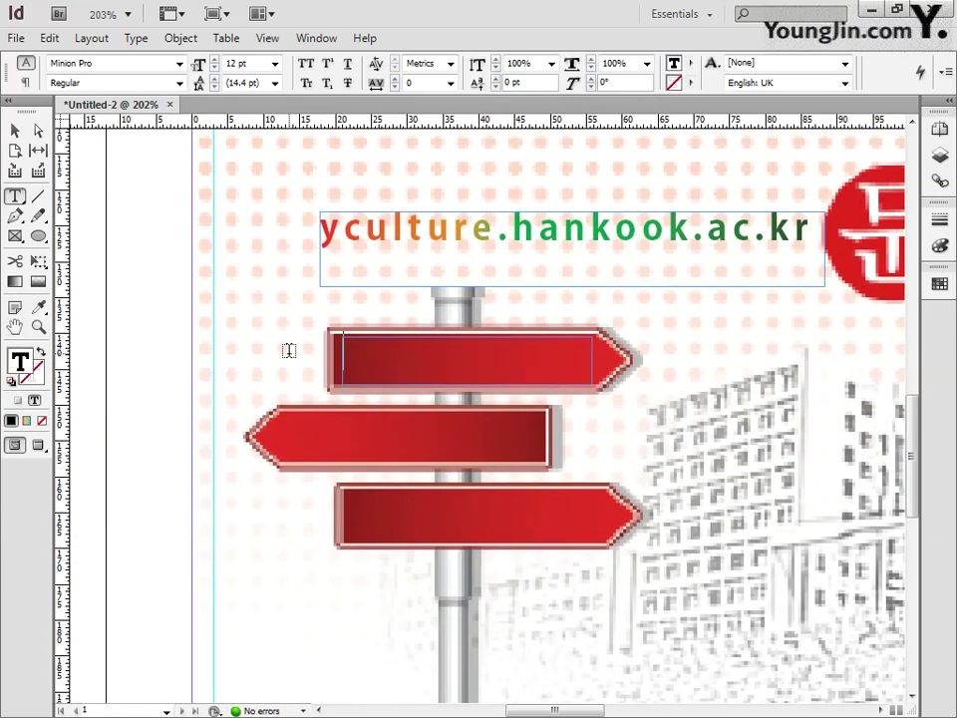
type("☒☒☒☒☒☒☒☒☒")
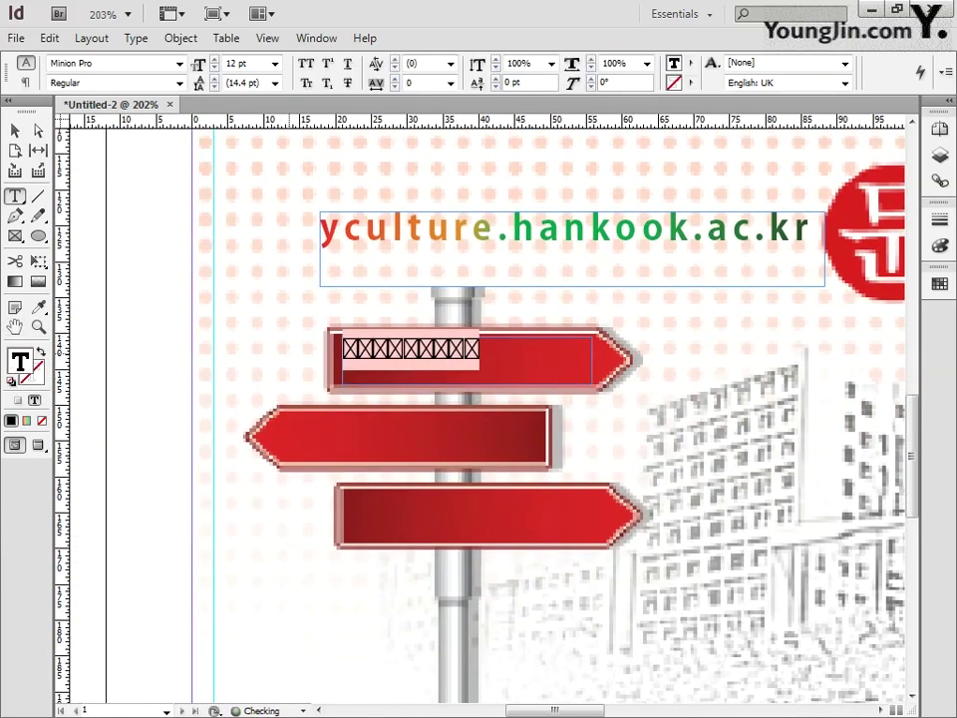
- Format the 미디어예술공학전공 label in Adobe Gothic Std B at 10 pt
left_click_drag(481, 348, 311, 350)
left_click(179, 63)
scroll(317, 88, "up", 3)
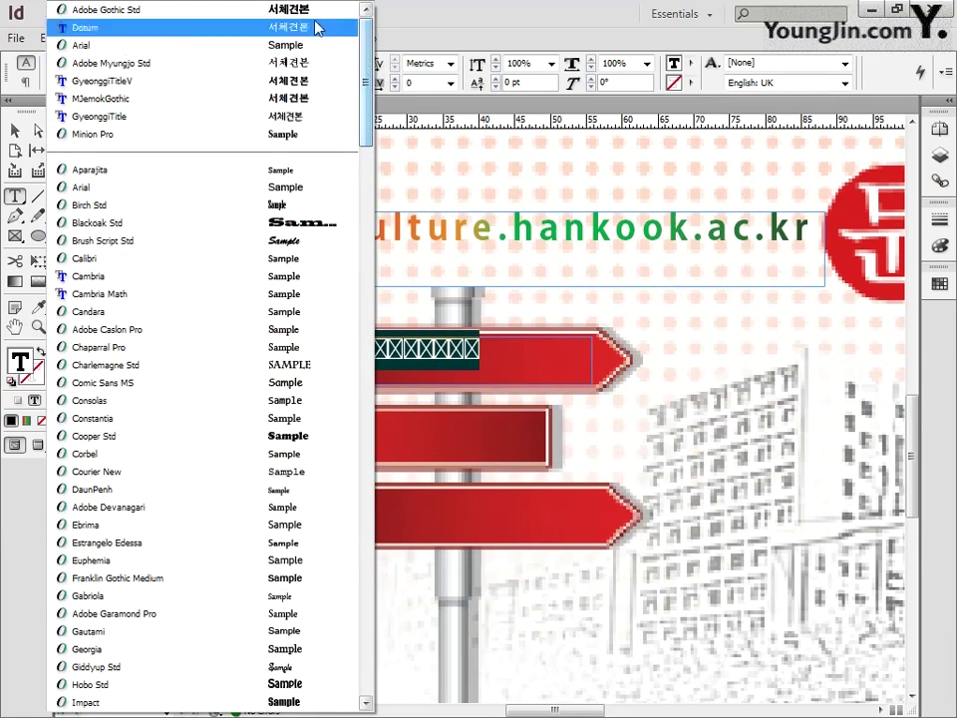
left_click(110, 10)
left_click_drag(251, 63, 164, 60)
type("10")
key("Return")
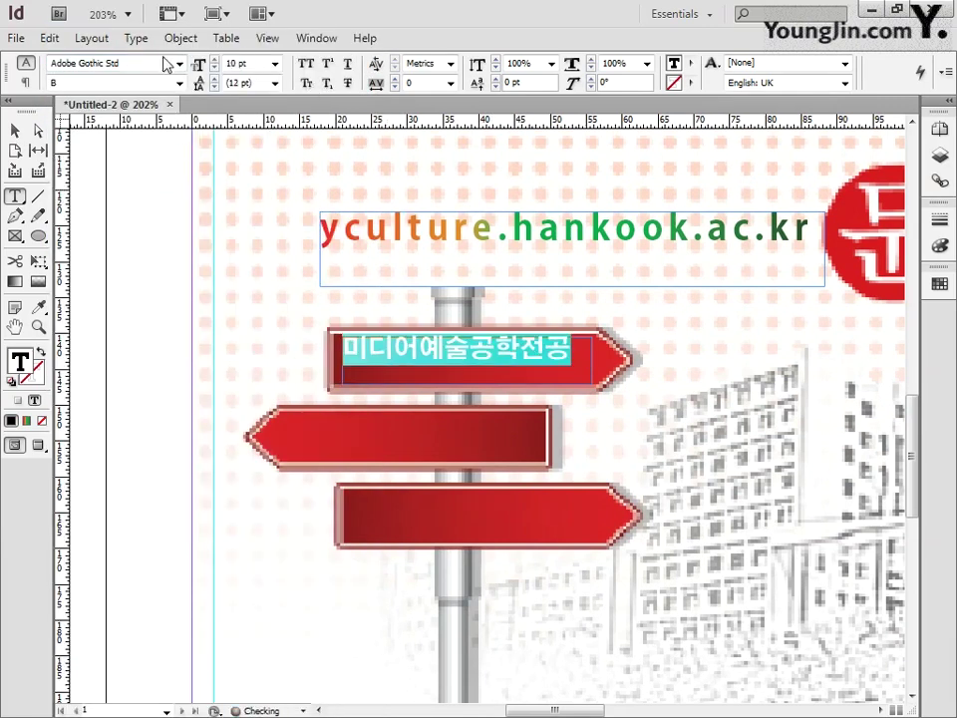
- Fill the sign label white with CMYK 0, 0, 0, 0 and copy its frame onto the two lower signs
double_click(20, 362)
left_click(669, 410)
key("Tab")
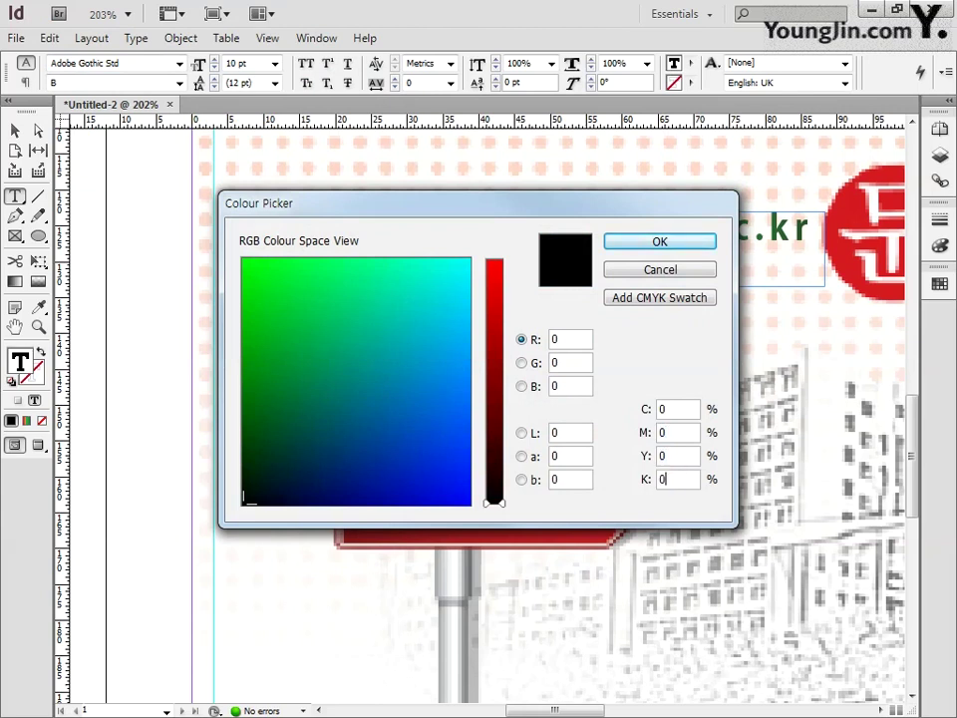
key("Return")
left_click(15, 131)
left_click_drag(513, 355, 526, 525)
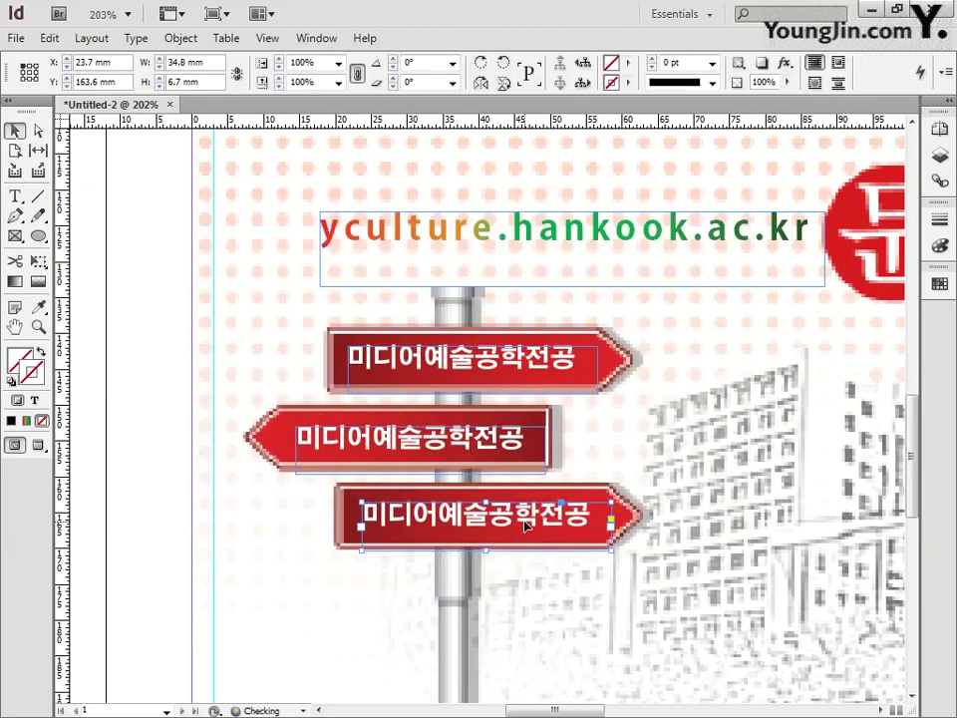
- Change the label on the middle sign to 문화경영관광전공
left_click(16, 196)
left_click_drag(373, 438, 293, 438)
type("묺")
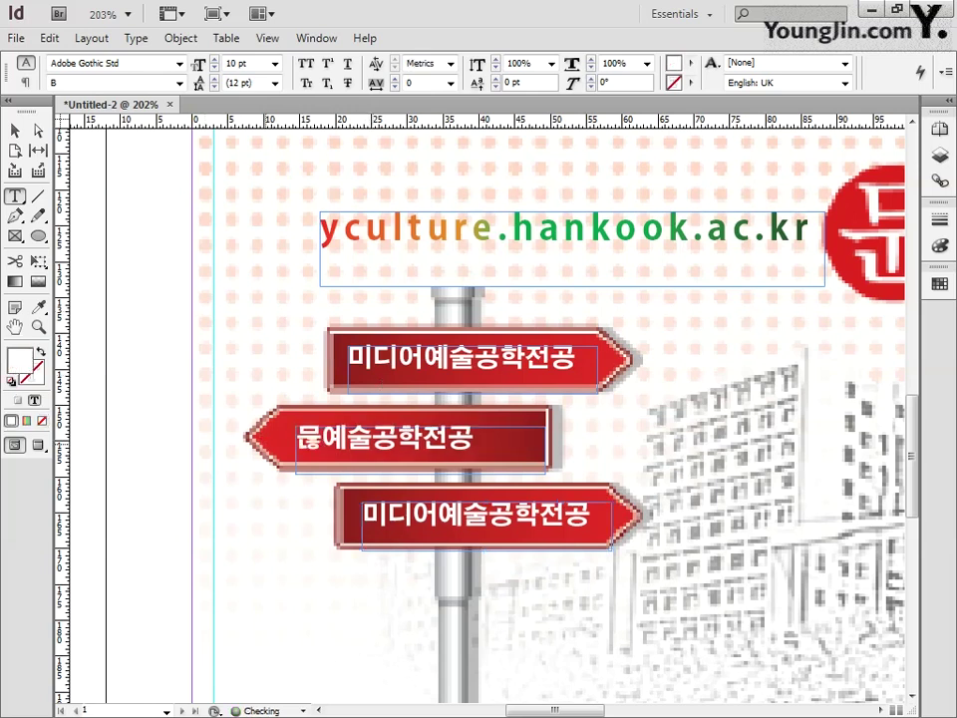
type("문화경영")
key("Delete")
key("Delete")
type("관광")
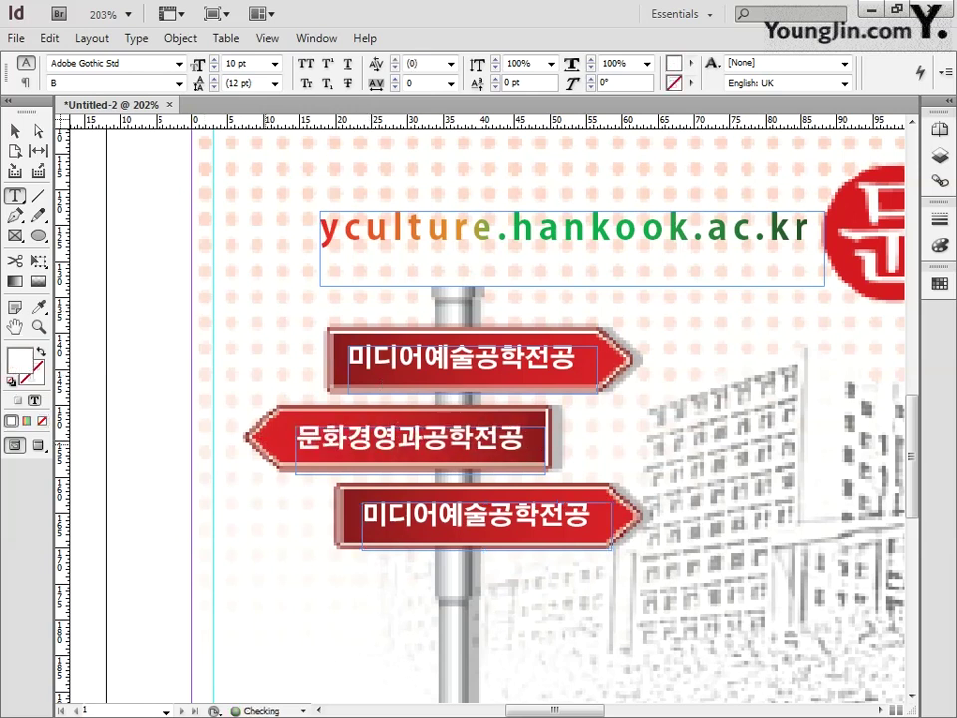
key("Delete")
key("Delete")
- Change the label on the lowest sign to 문화예술기획전공
left_click_drag(387, 516, 363, 516)
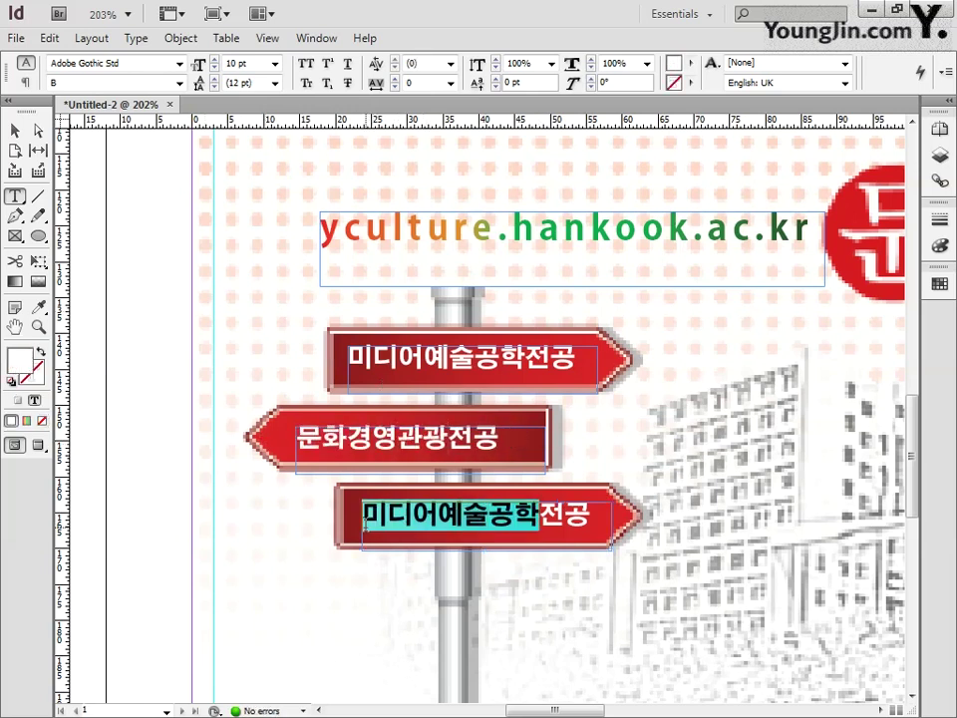
type("문화예술기획")
left_click(15, 130)
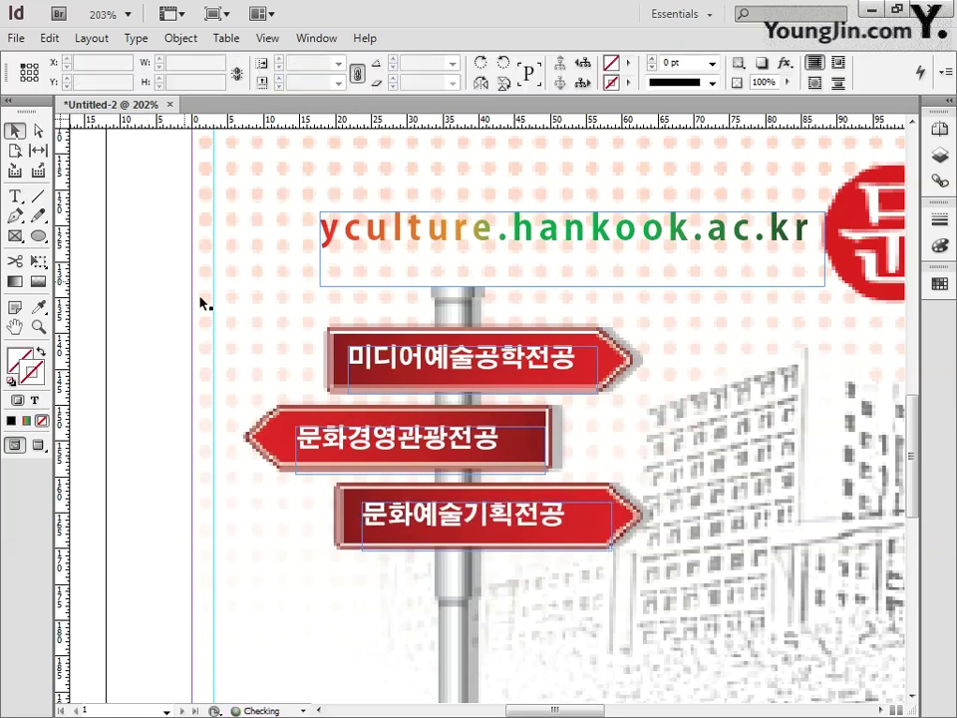
- Draw a text frame about 170 mm wide in the red band and enter 탐구적 지성인, 창의적 문화인, 자주적 세계인의 양성, “문화전문대학원” Graduate School of Culture, World Top Class Creative Hub
left_click_drag(602, 698, 436, 348)
key("ctrl+minus")
key("ctrl+minus")
key("ctrl+minus")
left_click_drag(514, 420, 392, 359)
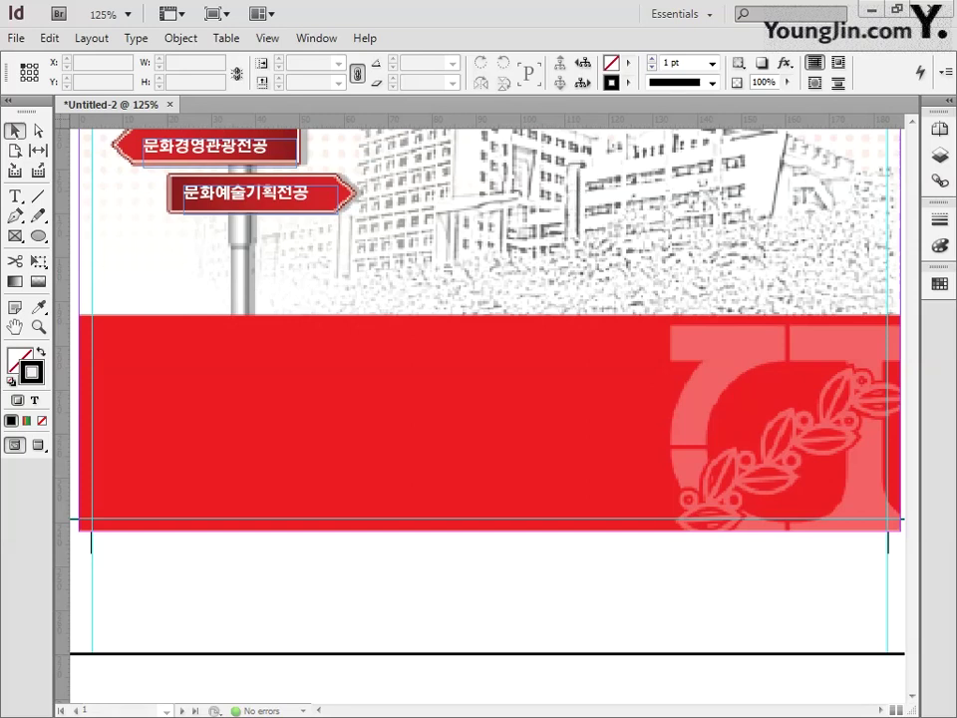
left_click(106, 273)
key("t")
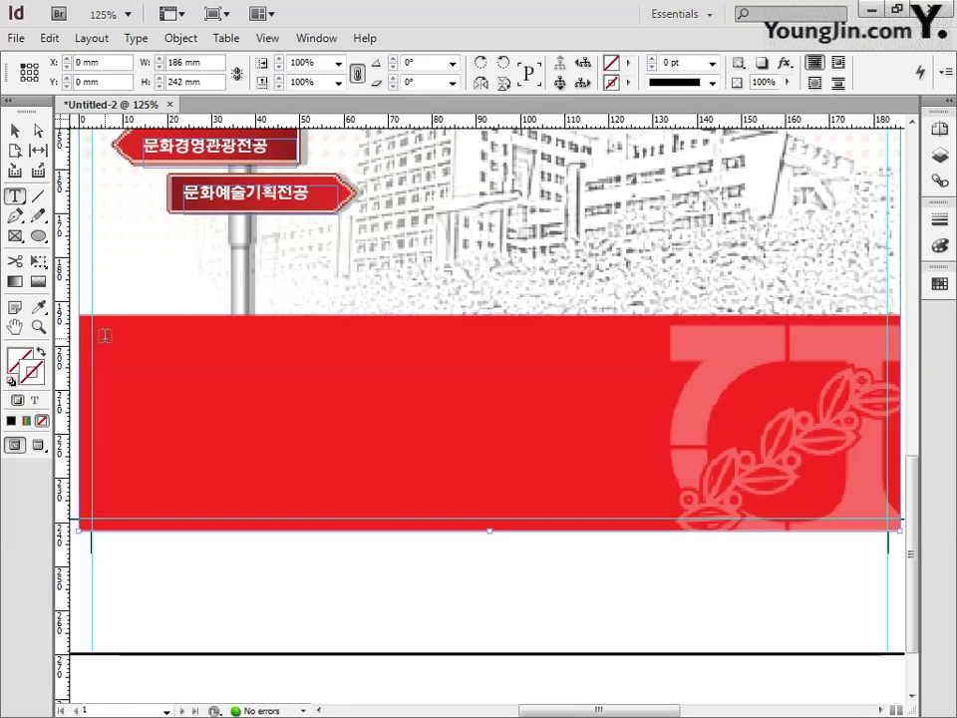
left_click_drag(119, 350, 872, 476)
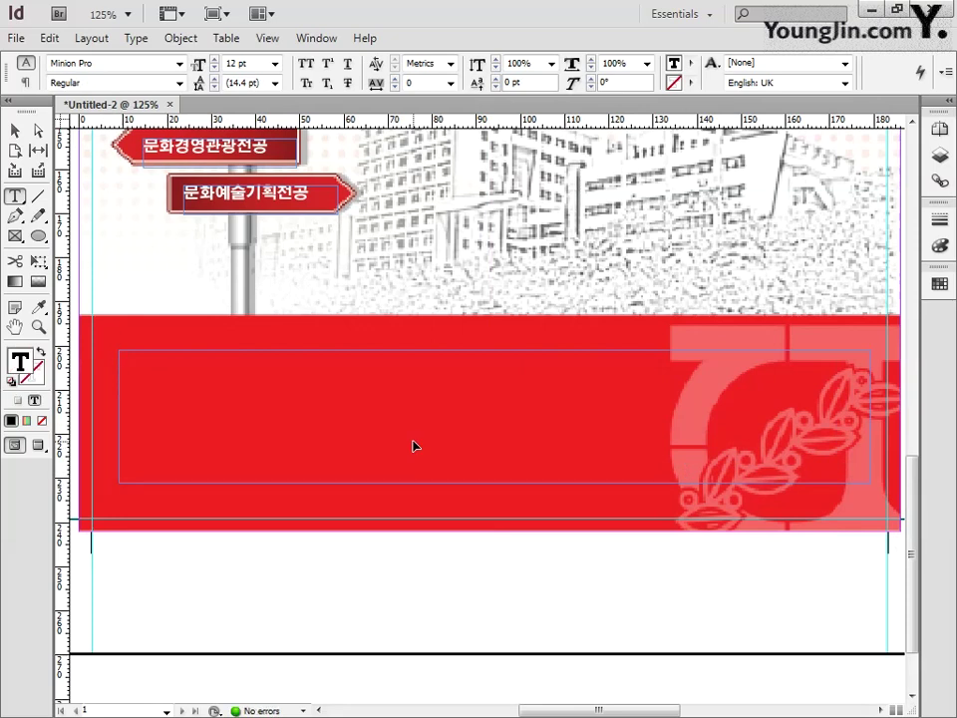
type("□□□ □□□ □□□ □□□ □□□ □□□□ □□ \"□□□□□□□\" Graduate School of Culture, World Top Class Creative Hub")
- Set the slogan text in Adobe Gothic Std B and break the line before Graduate School of Culture
key("ctrl+a")
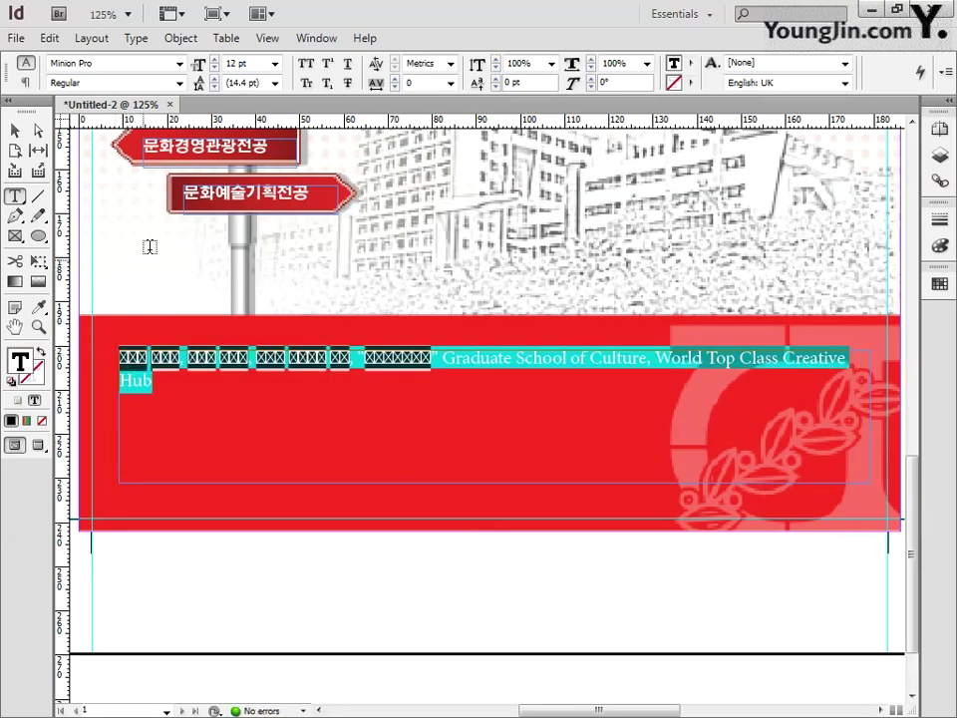
left_click(181, 63)
left_click_drag(368, 70, 368, 47)
left_click(130, 9)
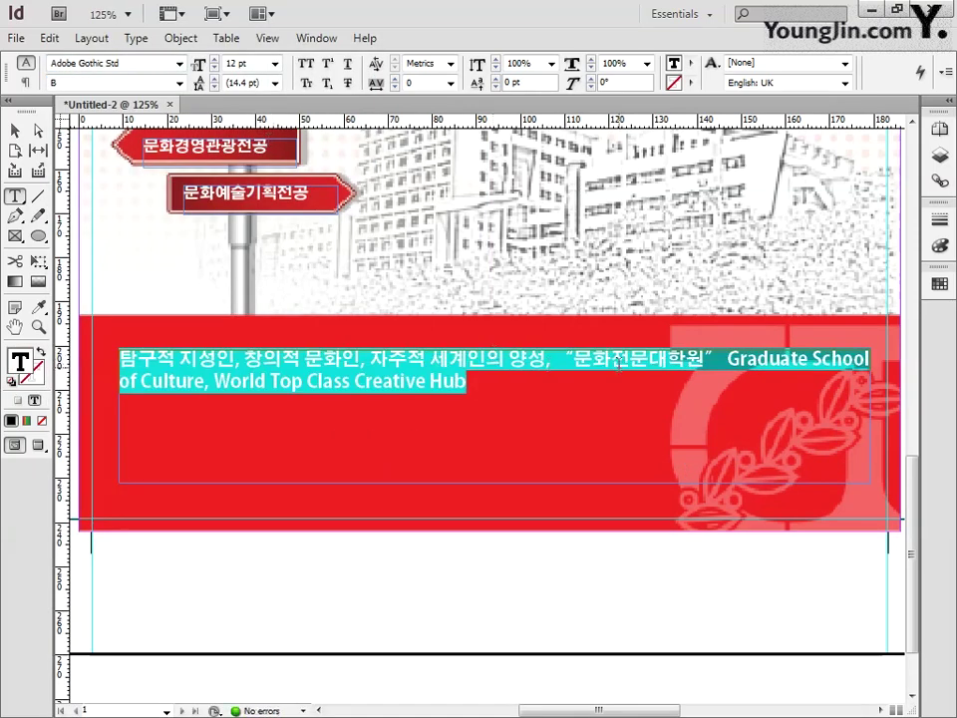
left_click(718, 359)
key("Return")
- Colour both slogan lines white by setting the CMYK black value to 0%
key("ctrl+a")
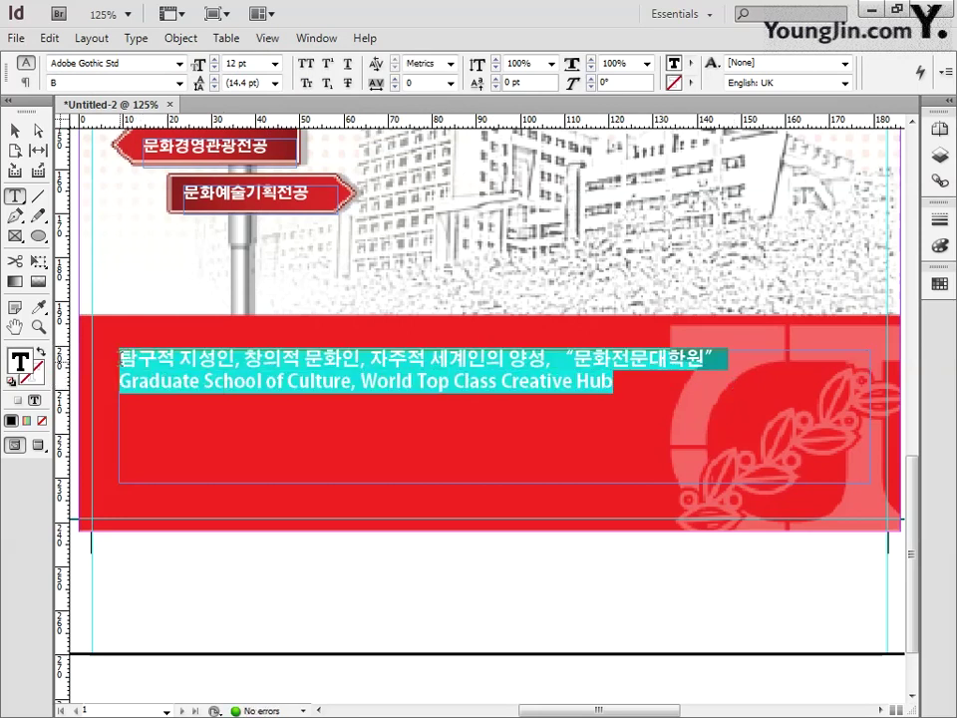
left_click(639, 395)
left_click_drag(726, 360, 117, 361)
double_click(20, 363)
left_click_drag(684, 478, 590, 472)
left_click(683, 243)
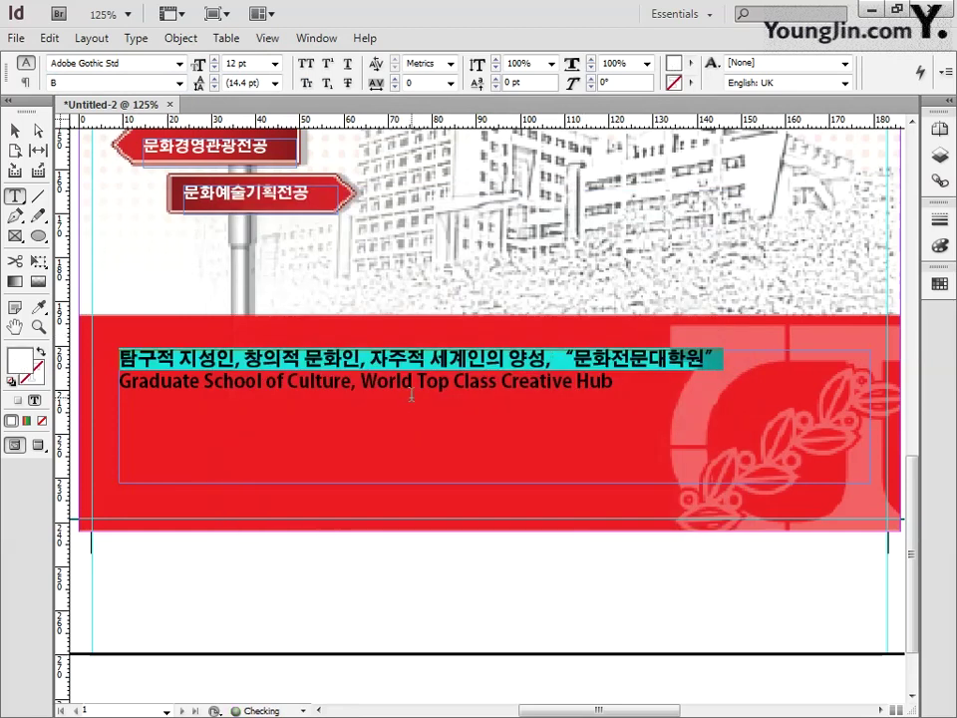
left_click_drag(620, 381, 105, 384)
double_click(20, 365)
type("00")
left_click(663, 242)
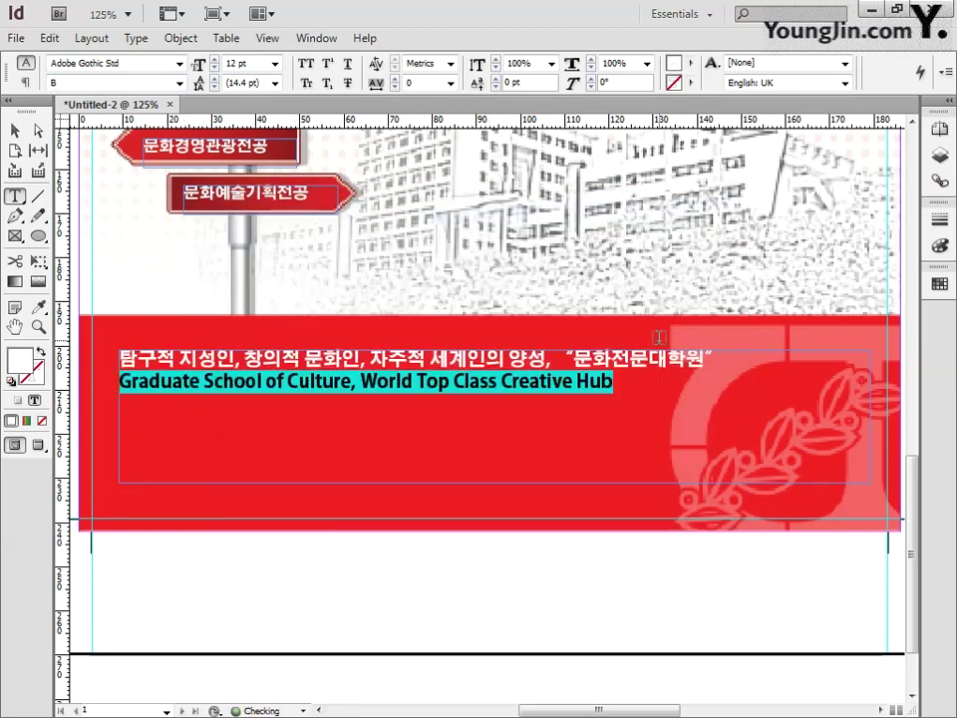
- Colour “문화전문대학원” at the end of the Korean slogan line yellow with Y at 100%
left_click_drag(725, 359, 556, 359)
double_click(22, 367)
double_click(675, 456)
type("100")
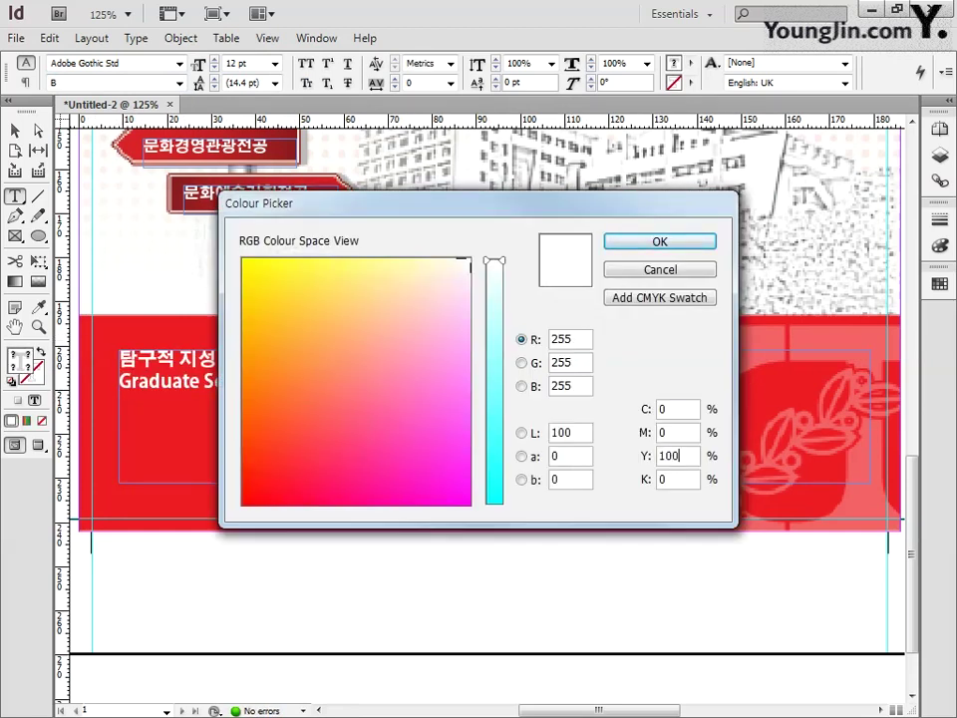
left_click(660, 242)
- Colour Graduate School of Culture in the English slogan line yellow with Y at 100%
left_click_drag(360, 382, 17, 379)
double_click(19, 362)
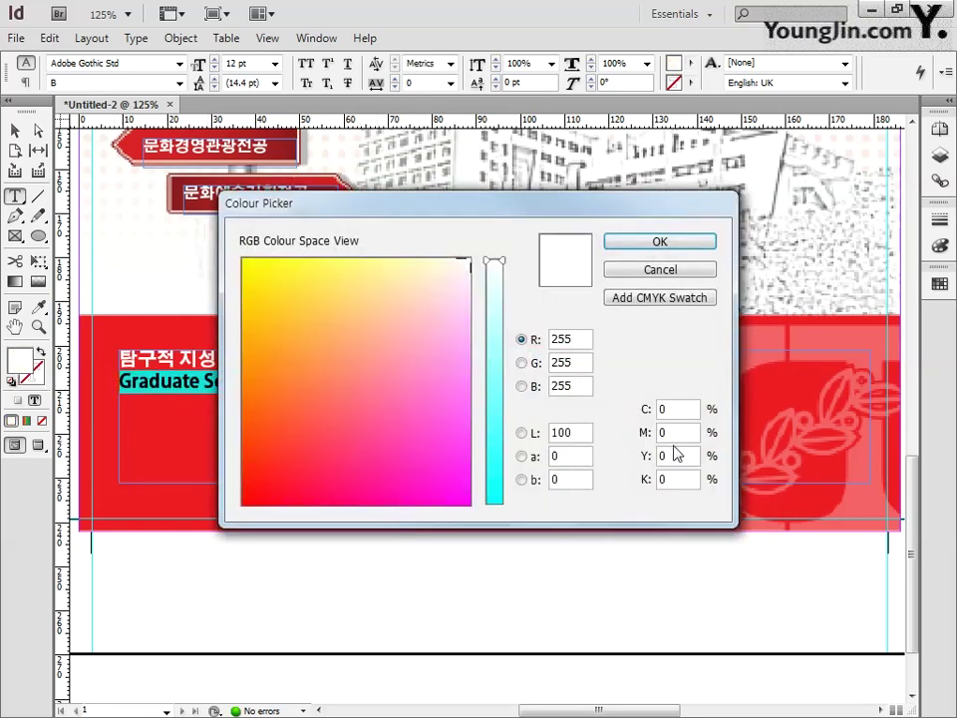
double_click(673, 453)
type("100")
key("Return")
key("Escape")
- Set the leading of both slogan lines to 24 pt
double_click(269, 359)
key("ctrl+a")
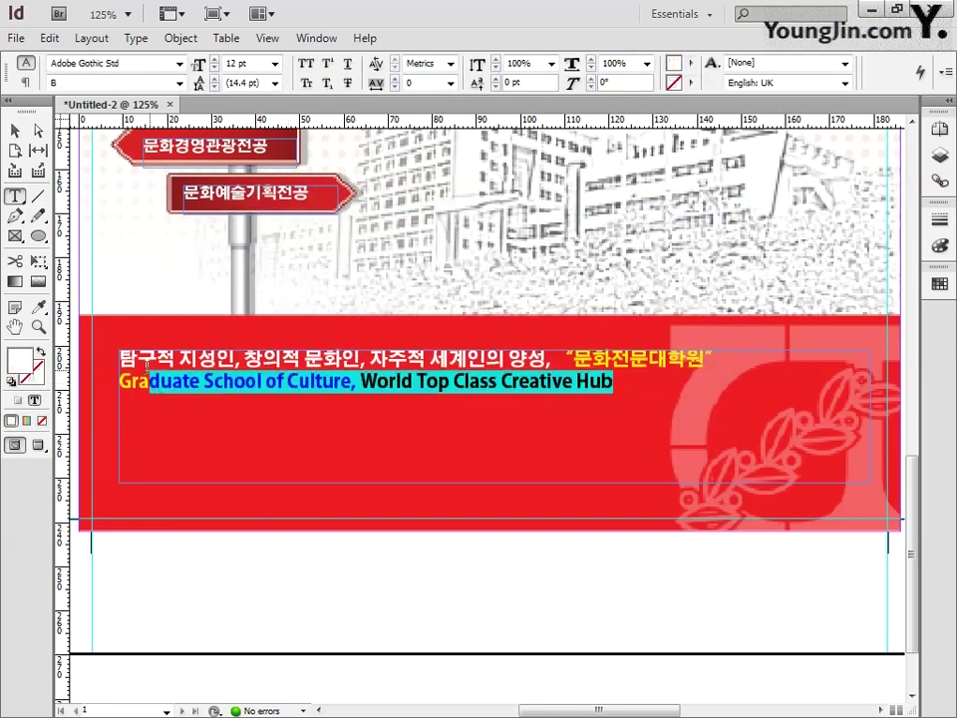
left_click(275, 83)
left_click(261, 181)
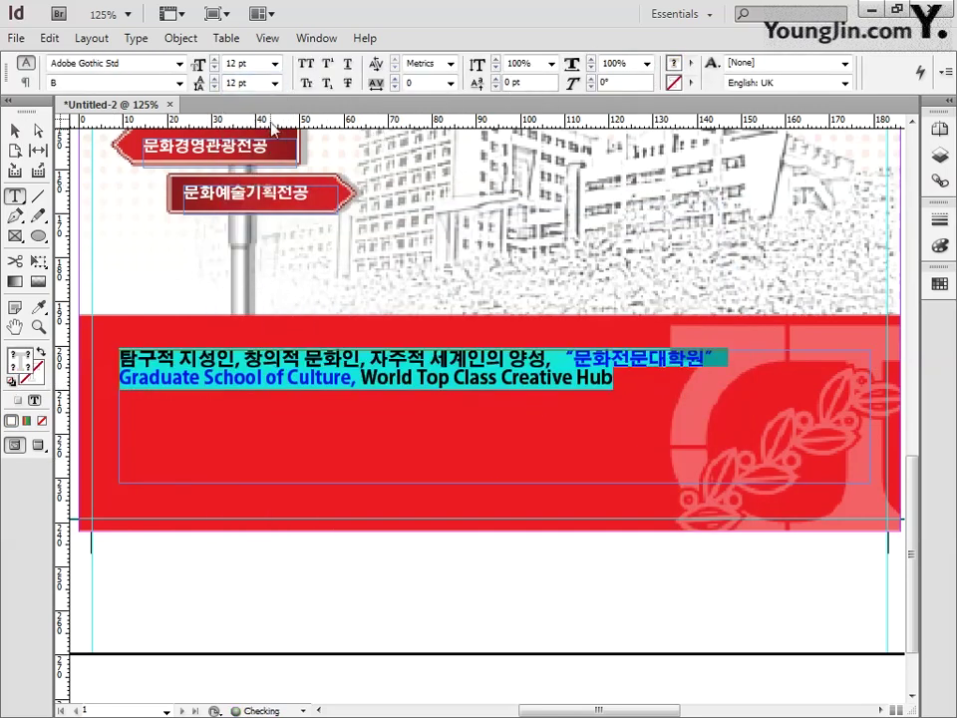
left_click(275, 83)
left_click(258, 220)
key("Escape")
- Change the font of the English slogan line to Adobe Myungjo Std M
double_click(641, 395)
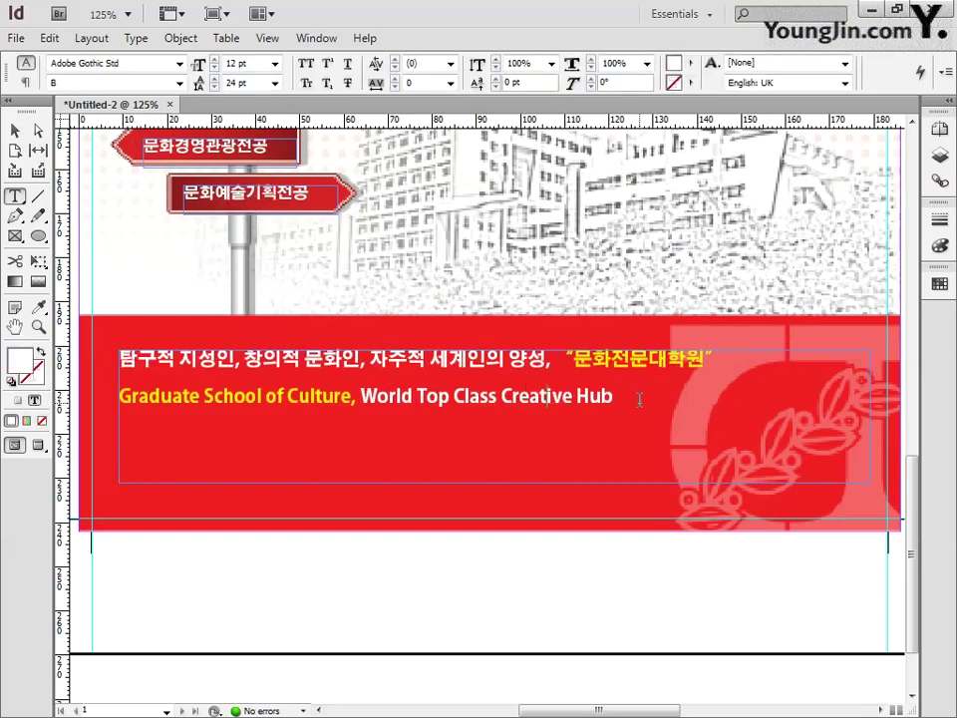
triple_click(641, 395)
left_click(179, 62)
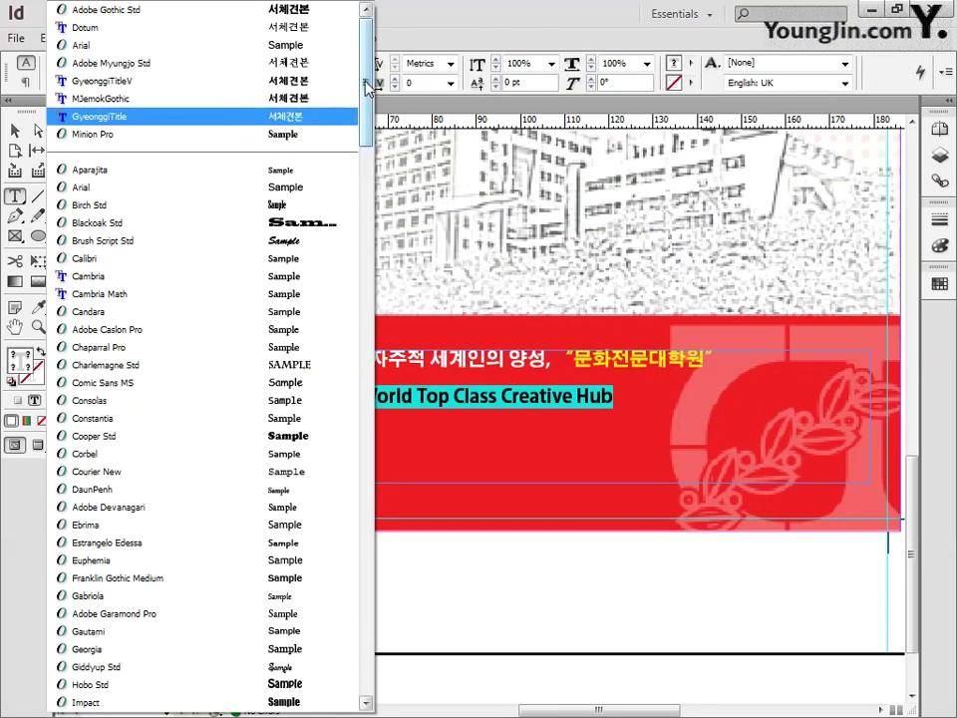
mouse_move(365, 112)
left_mouse_down()
mouse_move(372, 242)
mouse_move(376, 118)
left_mouse_up()
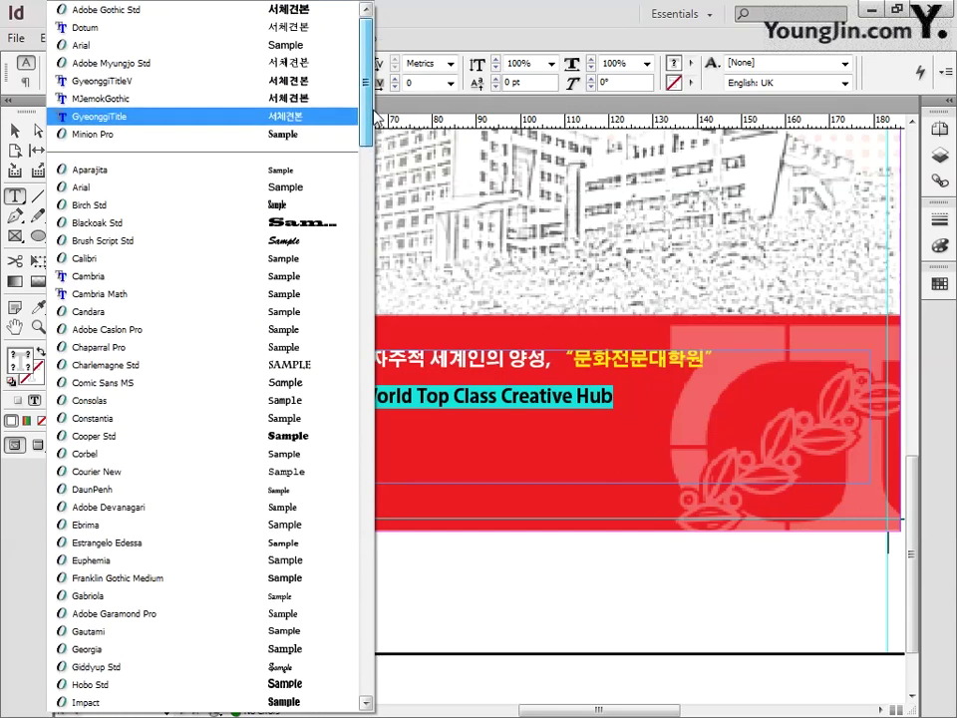
left_click_drag(375, 118, 367, 538)
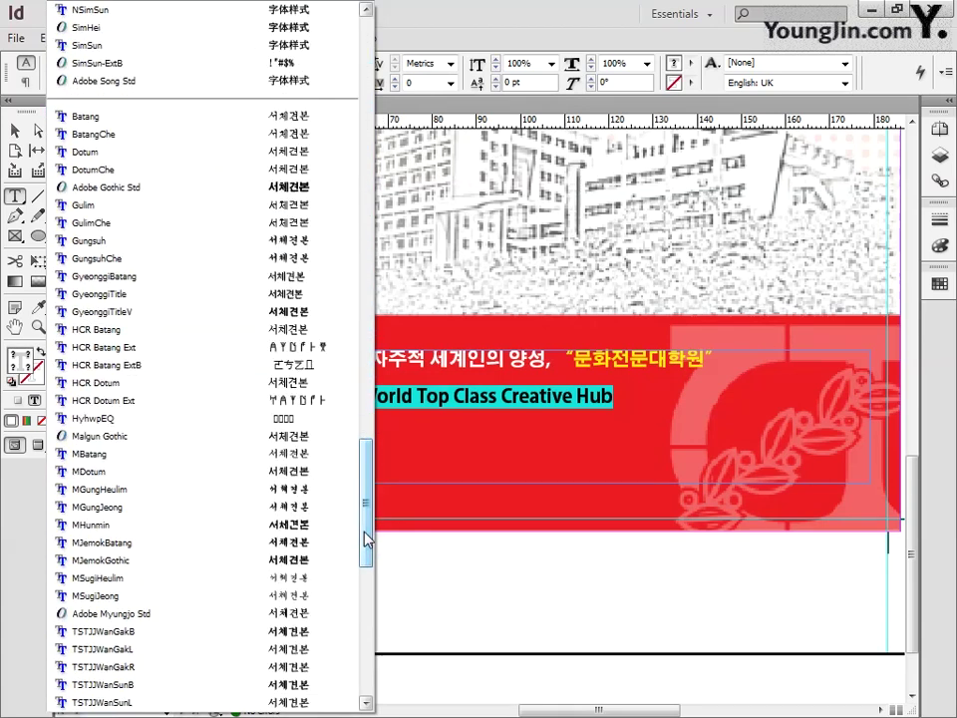
left_click(259, 614)
- Enlarge both slogan lines to 14 pt and shift their frame slightly to the right
left_click_drag(674, 399, 189, 359)
left_click(276, 63)
left_click(251, 171)
left_click(14, 130)
- Set the tracking of the English slogan line to 50
double_click(181, 397)
mouse_move(154, 397)
left_mouse_down()
mouse_move(722, 398)
mouse_move(136, 399)
left_mouse_up()
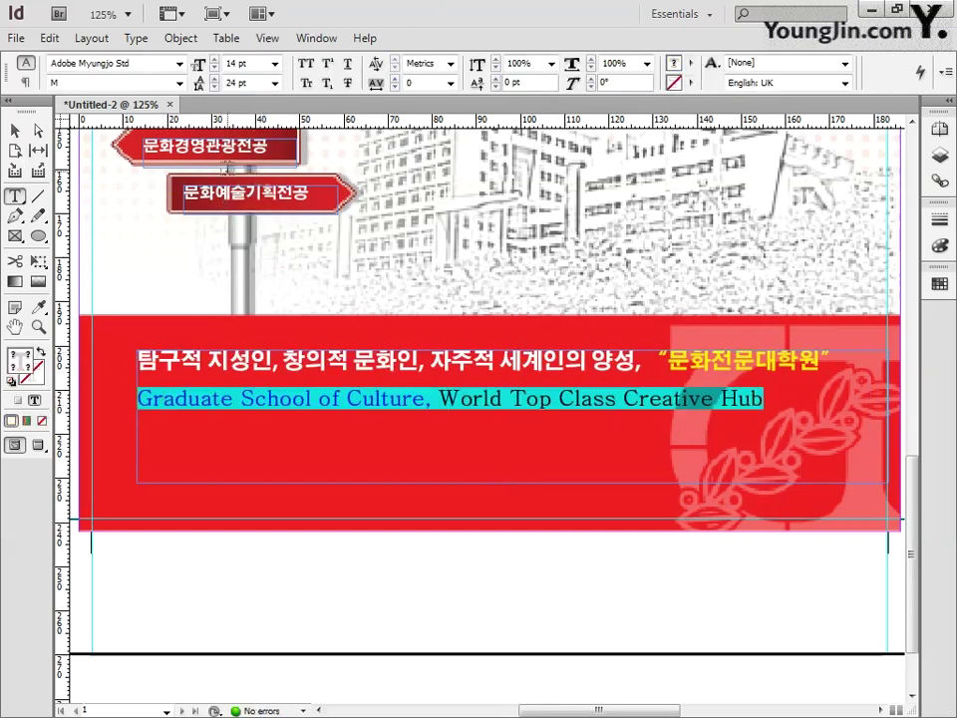
left_click(371, 84)
type("50")
key("Return")
- Shift the slogan frame to about X 15.75 mm, Y 201.25 mm and shorten it to 18 mm high
left_click(18, 130)
left_click_drag(506, 405, 518, 407)
left_click(448, 572)
key("ctrl+5")
left_click(498, 555)
left_click_drag(491, 557, 491, 534)
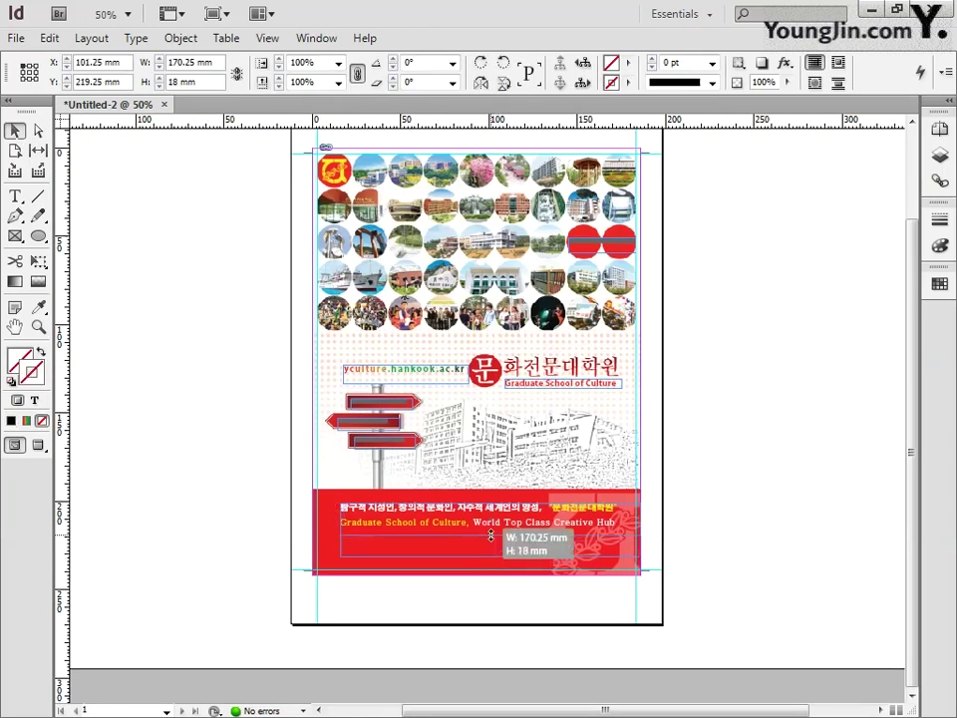
- Draw a text frame about 68.3 × 6.7 mm below the slogan and enter Welcome to Hankook University
key("ctrl+1")
left_click_drag(580, 502, 505, 534)
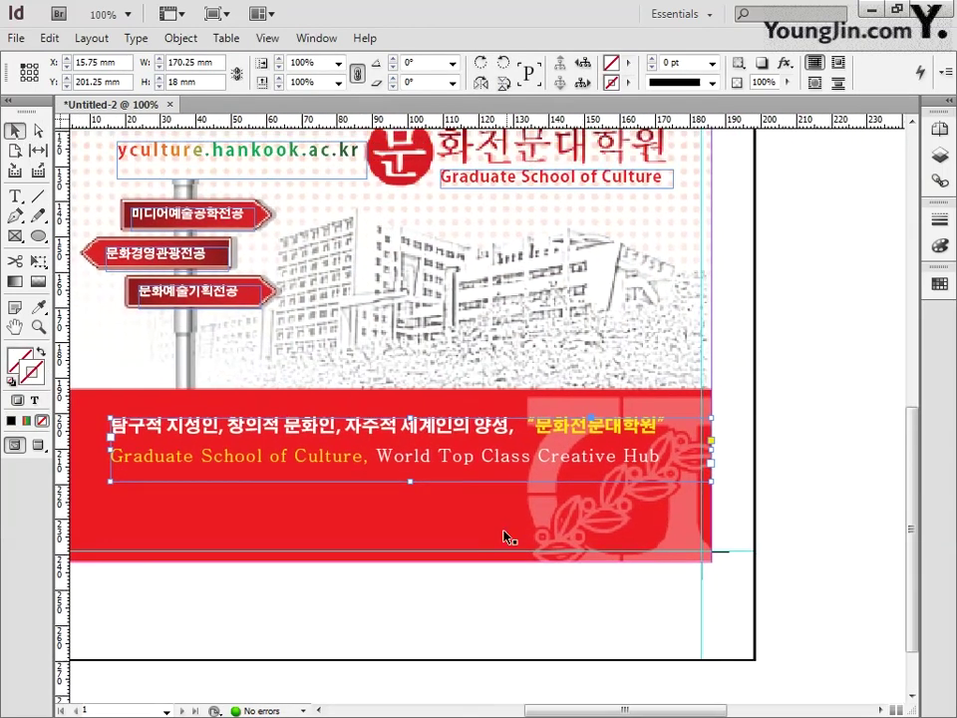
left_click(15, 197)
left_click_drag(426, 499, 668, 521)
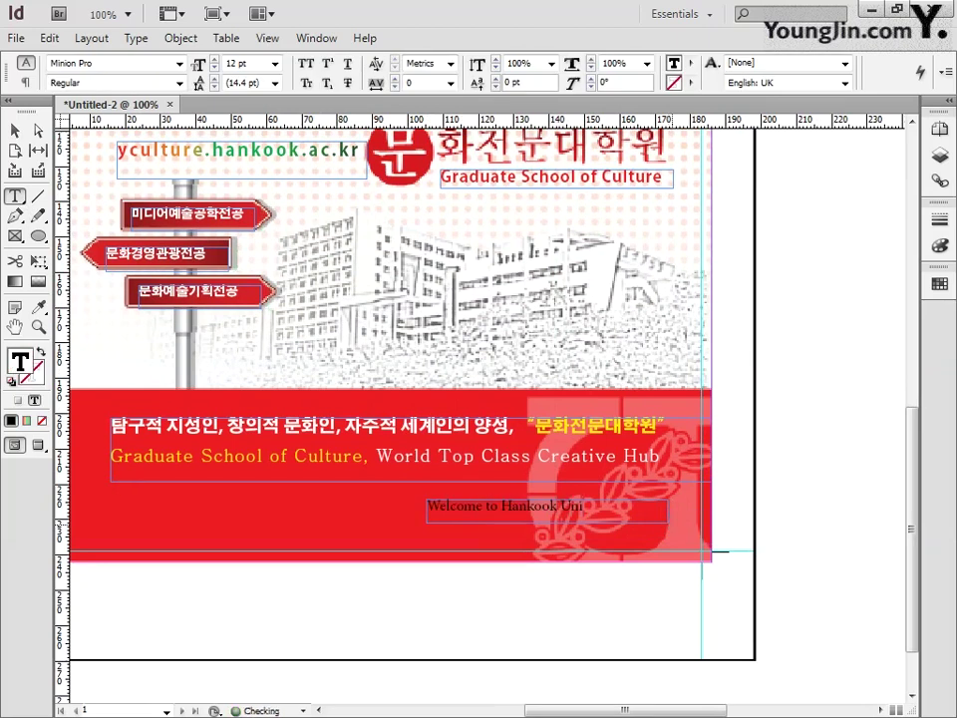
- Set Welcome to Hankook University in Adobe Gothic Std B
key("ctrl+a")
left_click(180, 63)
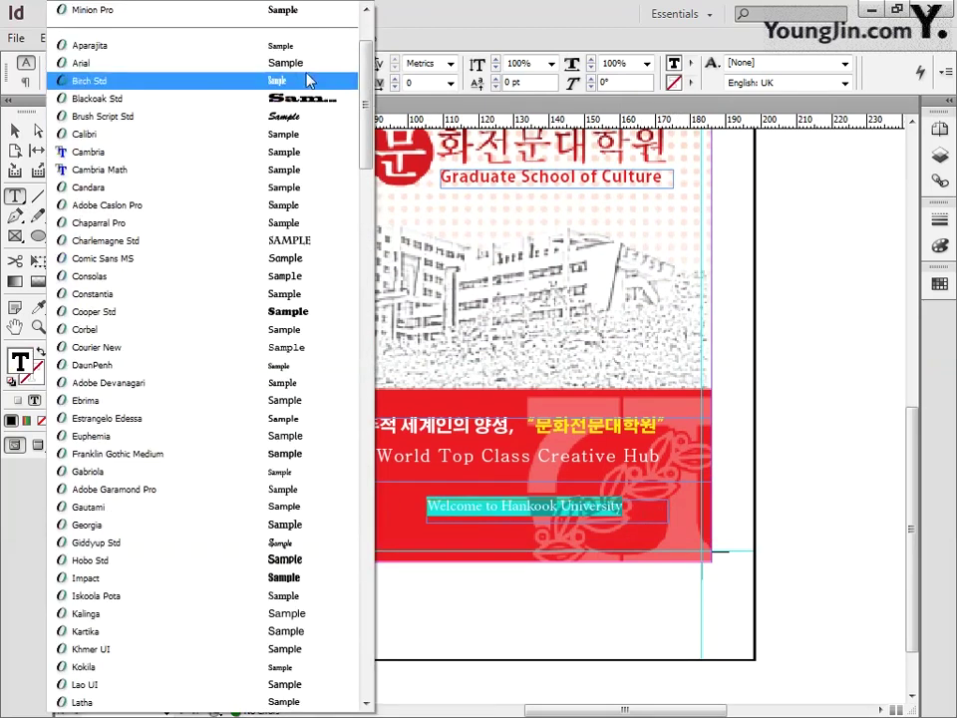
scroll(351, 52, "up", 2)
left_click(339, 27)
- Colour Welcome to Hankook University white with CMYK 0, 0, 0, 0
double_click(20, 364)
left_click_drag(455, 273, 473, 244)
left_click(500, 258)
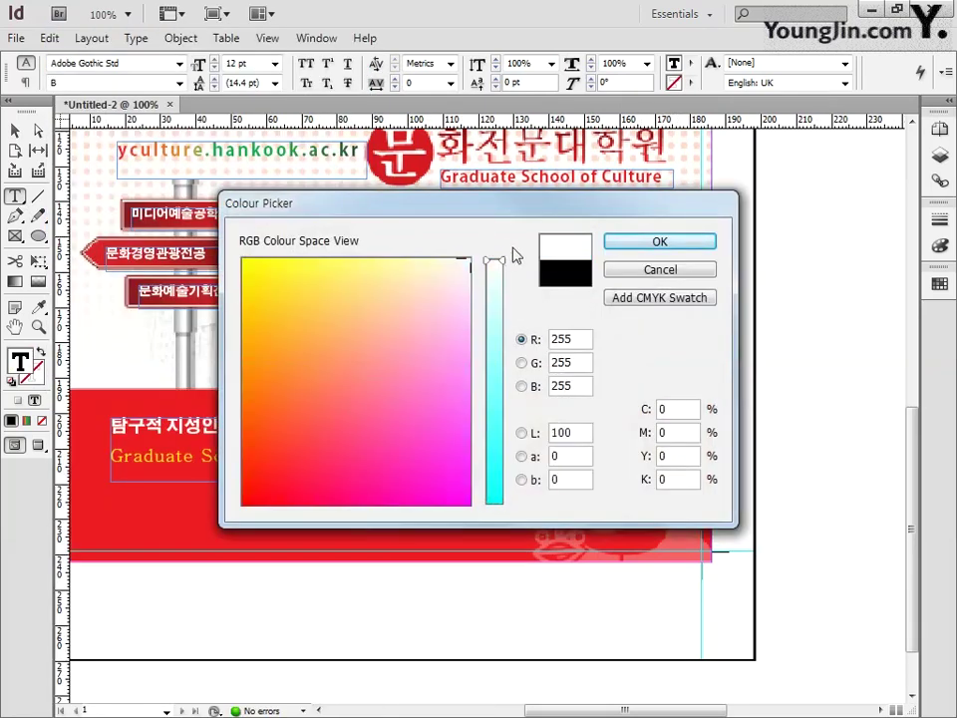
key("Return")
- Move the Welcome to Hankook University frame to about X 109.25 mm, Y 226 mm
left_click(14, 131)
left_click_drag(523, 507, 535, 511)
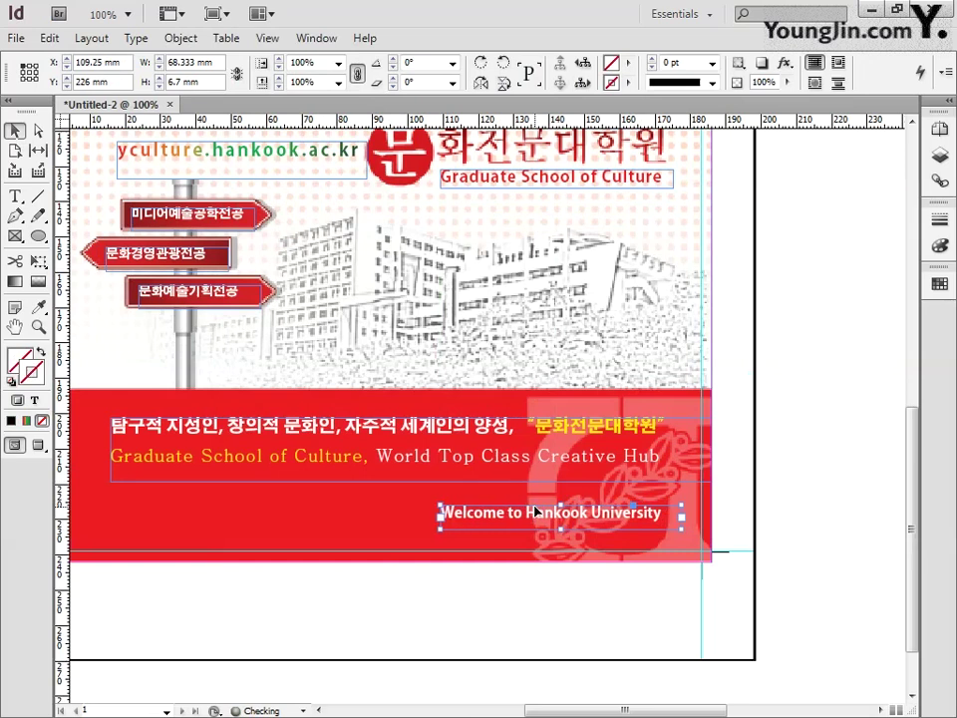
left_click(512, 588)
- Draw a horizontal line about 156.75 mm long between the Korean and English slogan lines on the red band
key("ctrl+0")
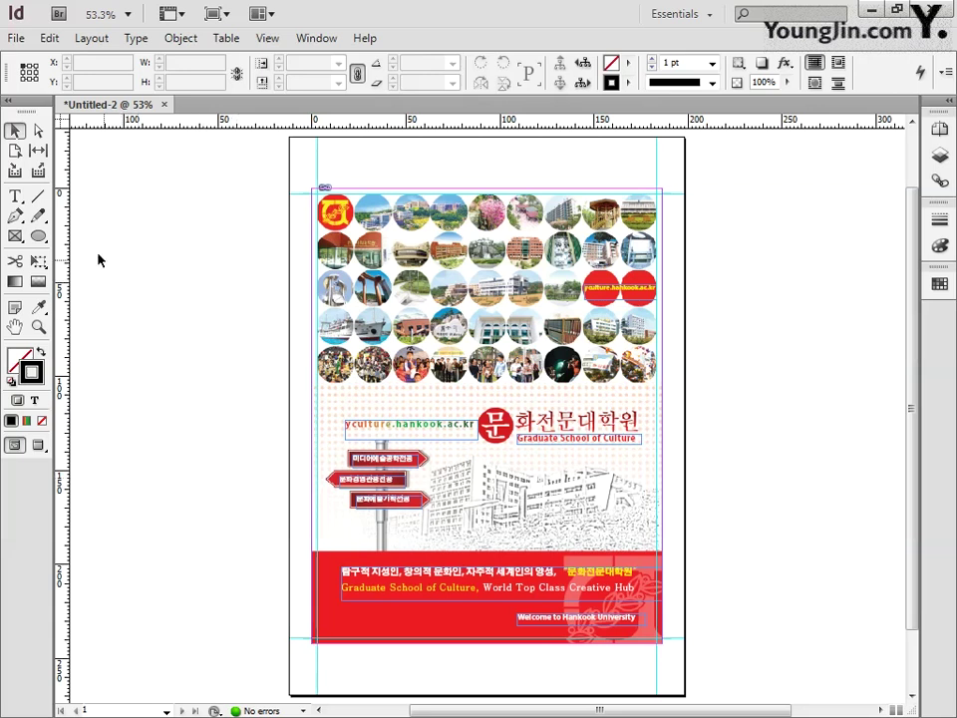
left_click(40, 199)
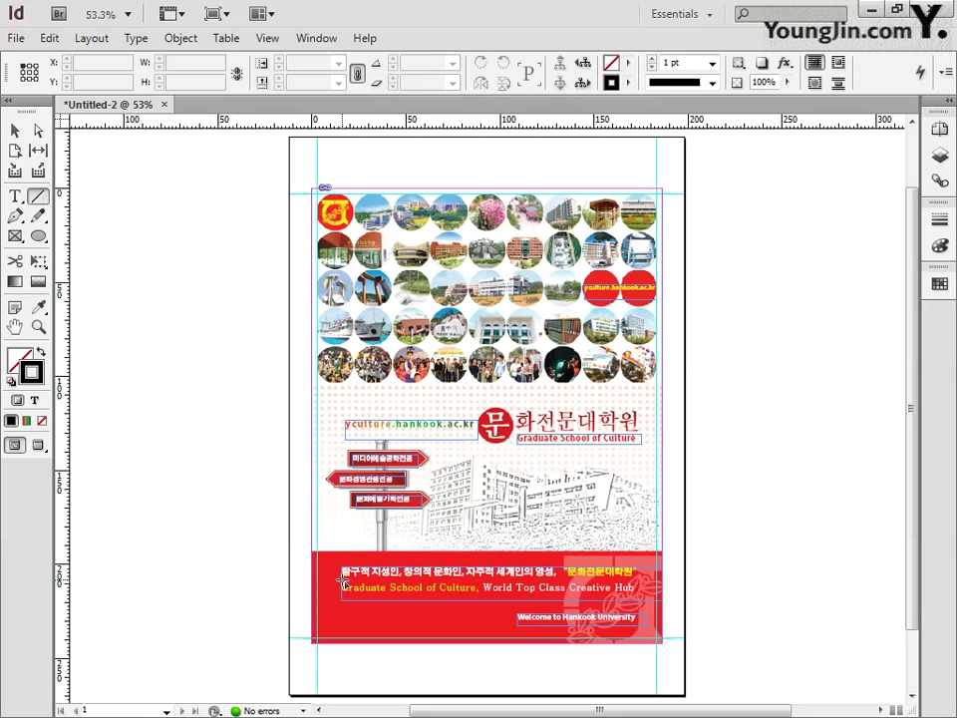
left_click_drag(342, 580, 636, 578)
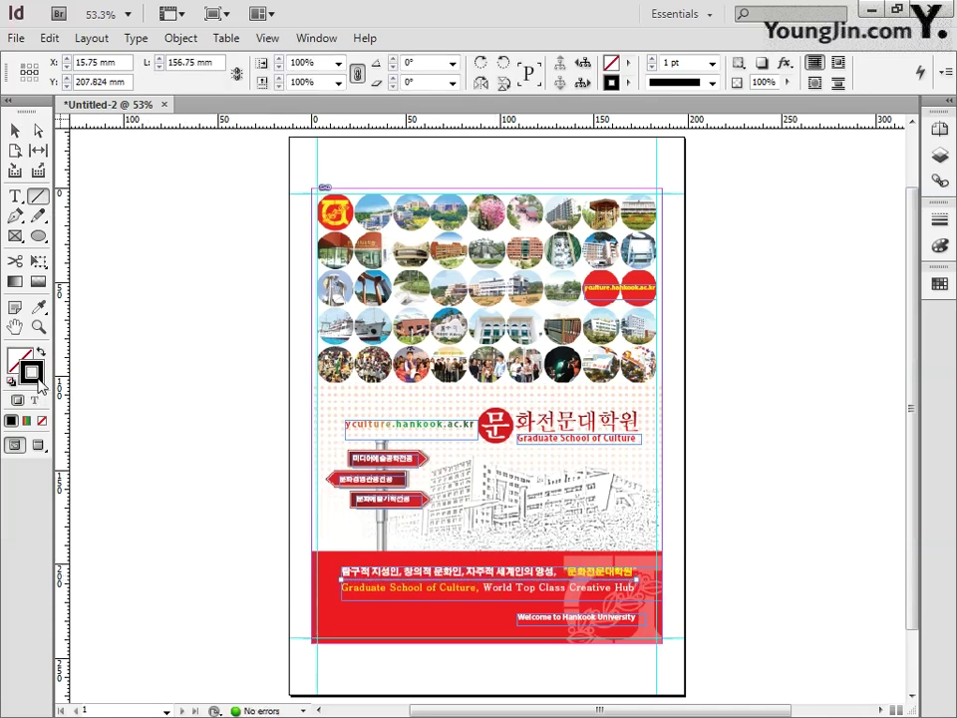
- Colour the line's stroke white with CMYK 0, 0, 0, 0 and deselect it
double_click(37, 381)
double_click(688, 481)
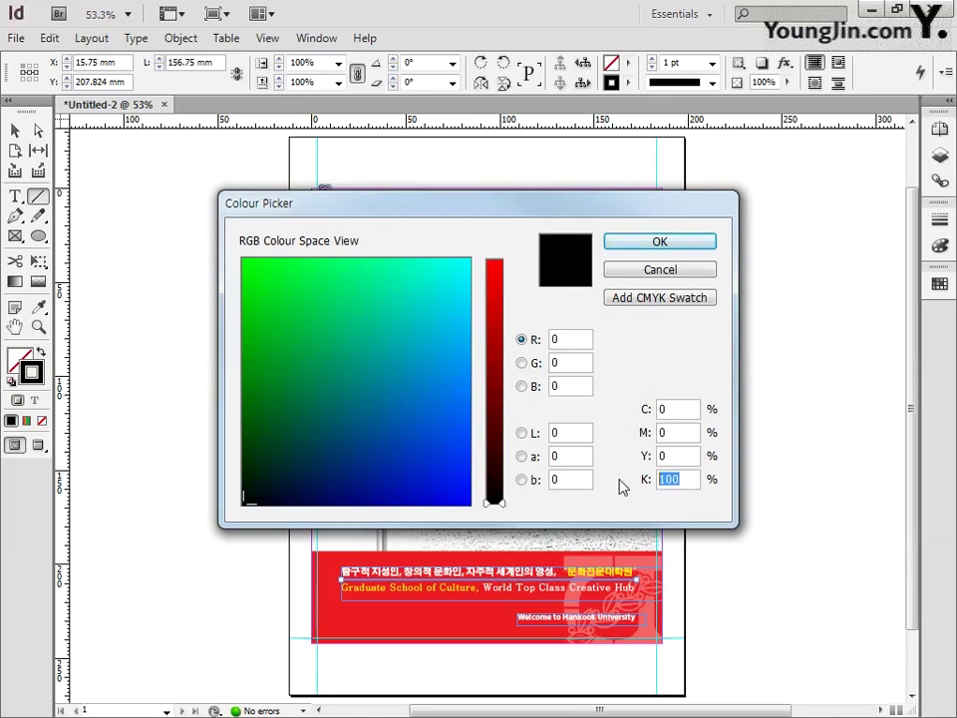
type("0")
left_click(684, 240)
left_click(16, 131)
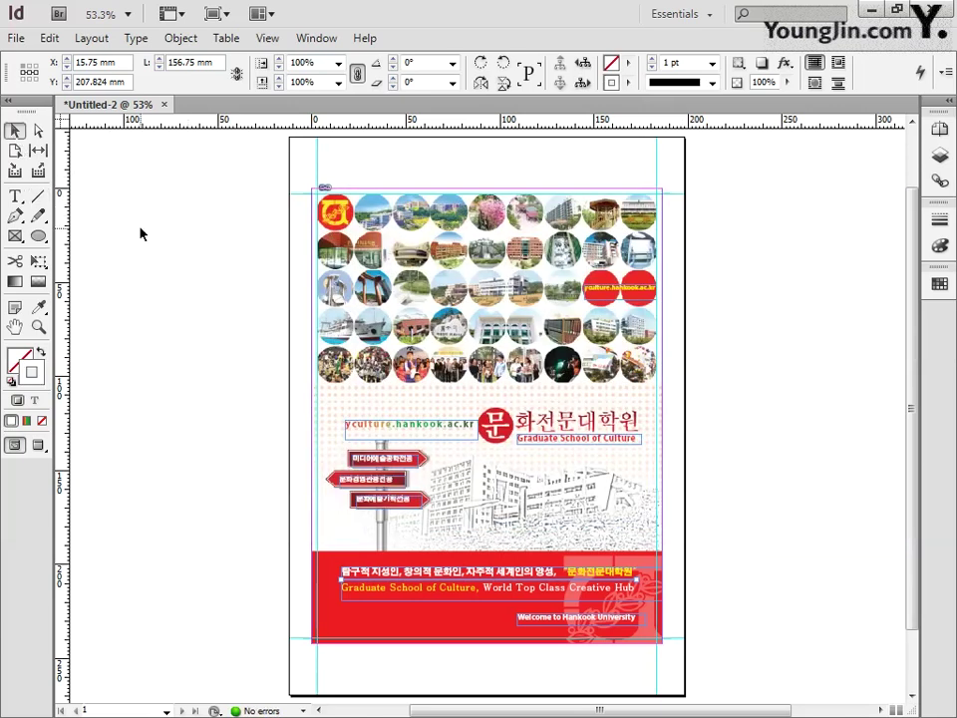
left_click(156, 337)
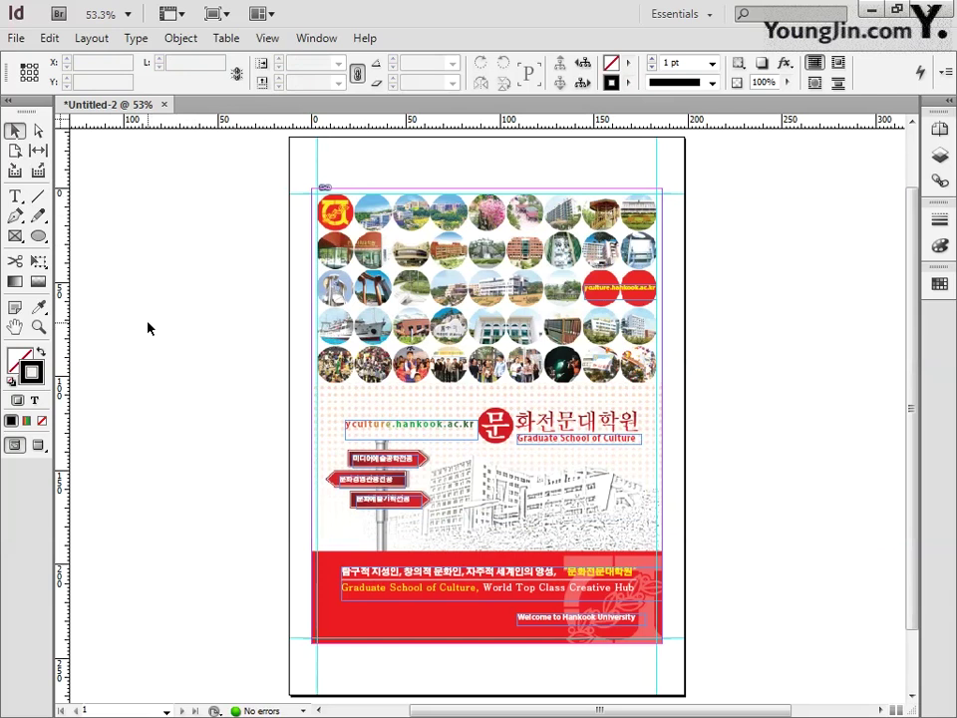
- Draw a text frame about 5 × 5 mm beside the lower-left vertical crop mark and enter 01
left_click(38, 326)
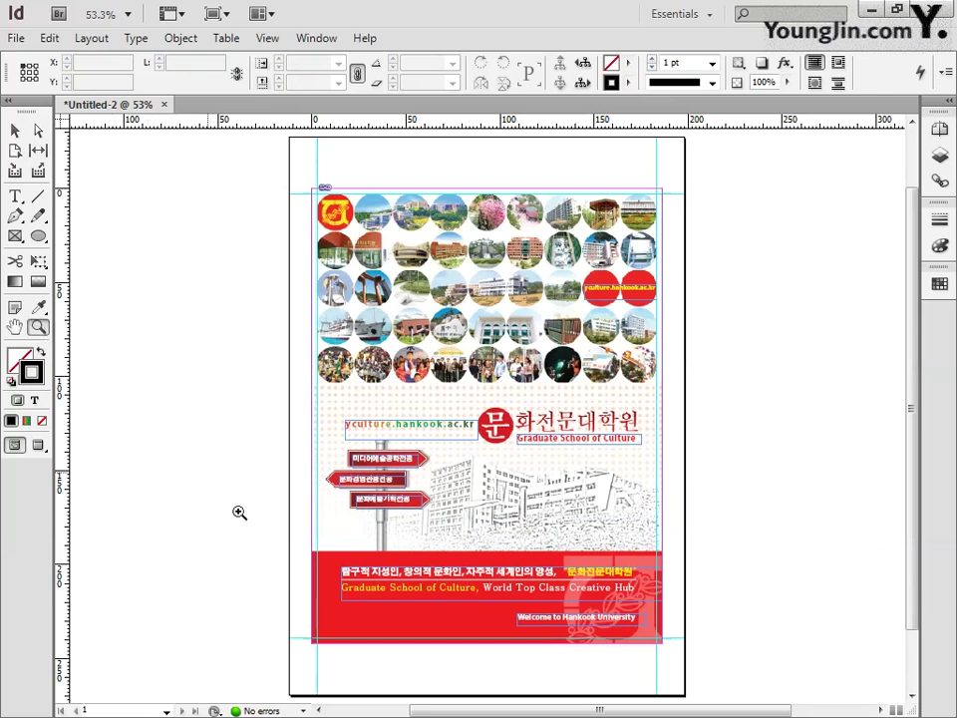
left_click_drag(299, 624, 365, 672)
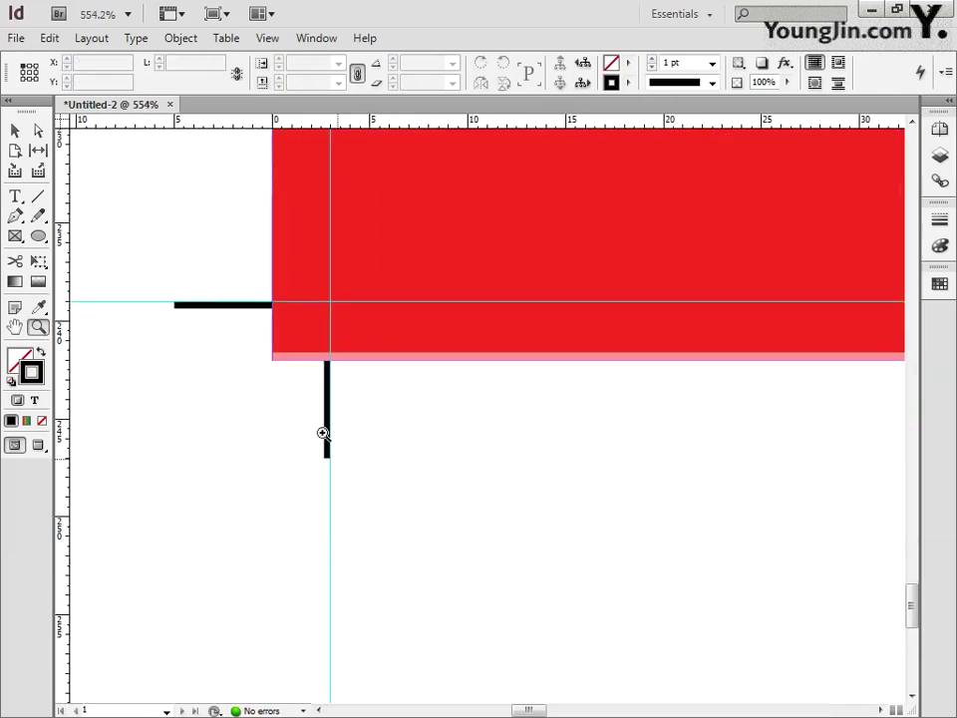
left_click(10, 195)
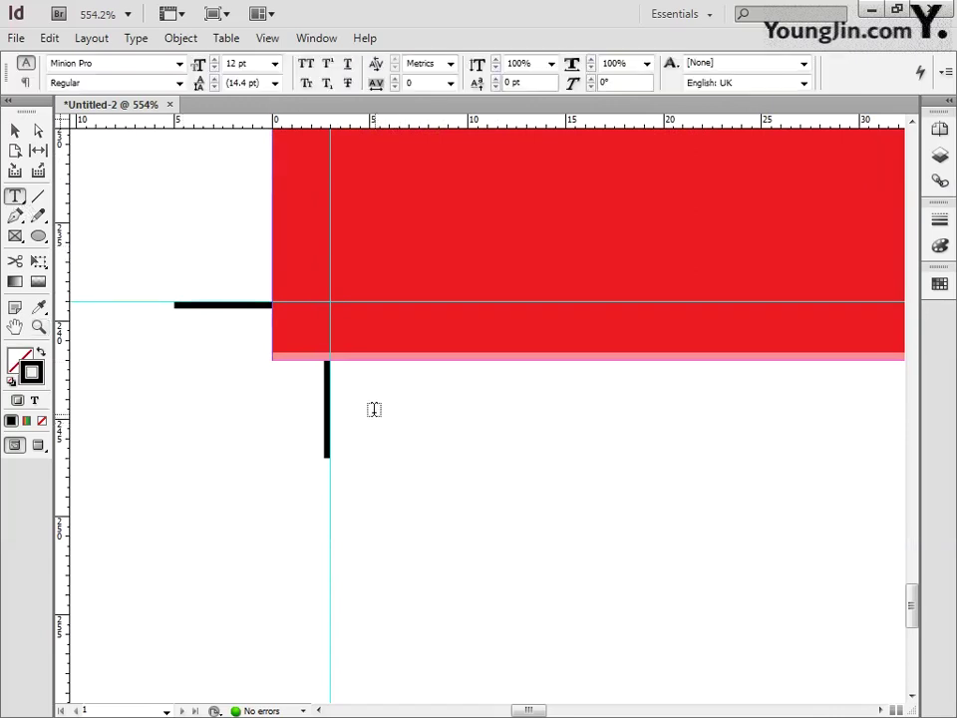
left_click_drag(368, 400, 379, 442)
type("01")
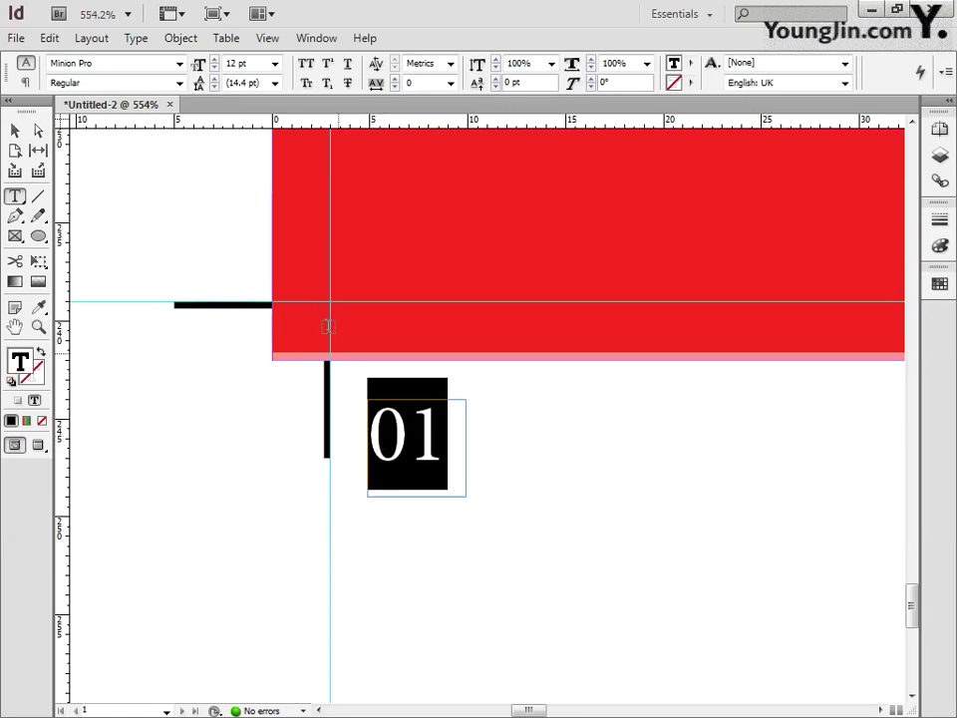
- Set the 01 page number in Dotum at 10 pt
left_click(179, 63)
scroll(367, 89, "up", 3)
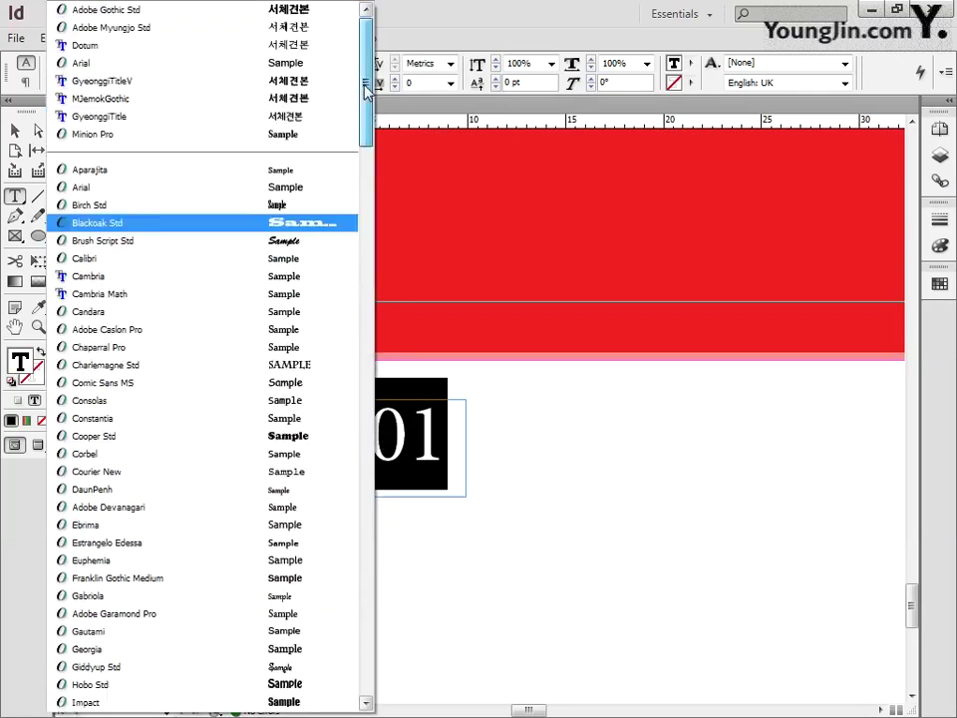
left_click(258, 45)
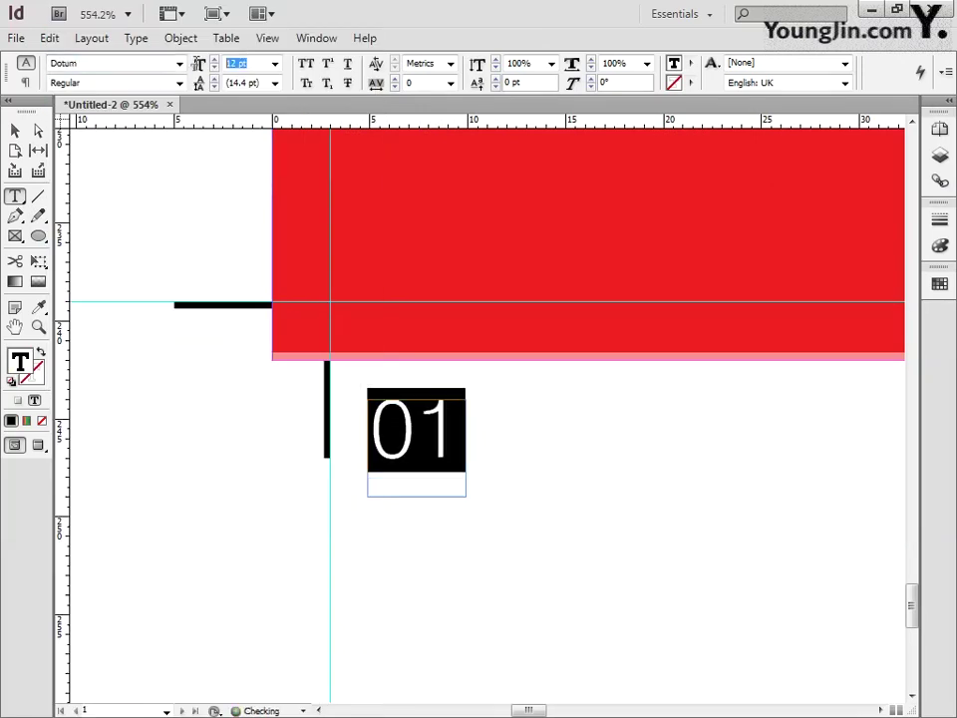
type("10")
key("Return")
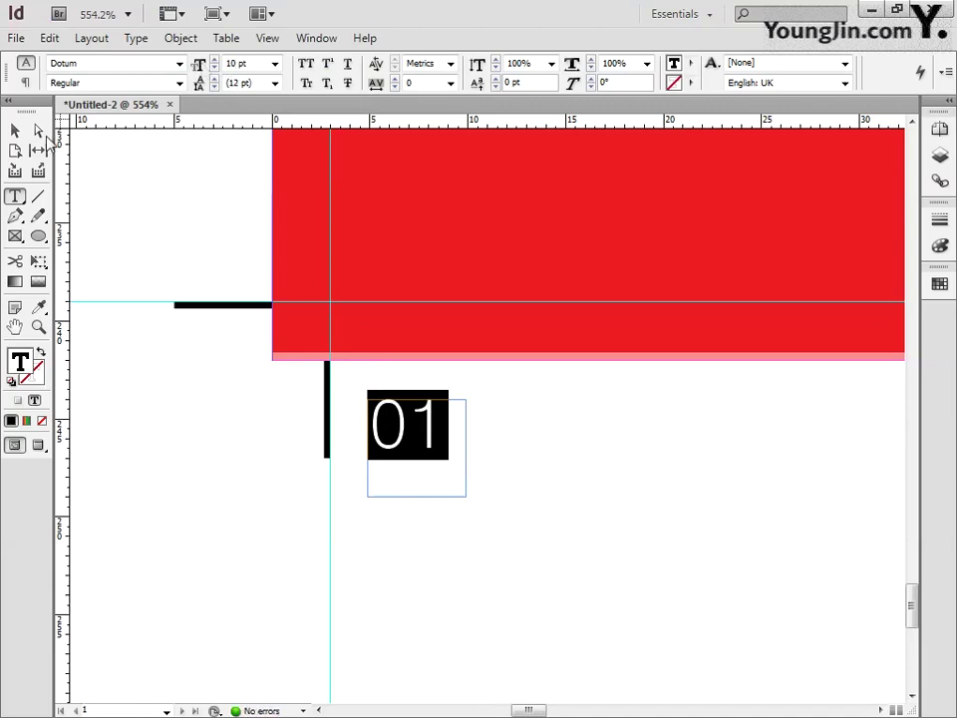
- Move the 01 frame about 1 mm closer to the lower-left vertical crop mark and deselect it
left_click(15, 130)
left_click(205, 409)
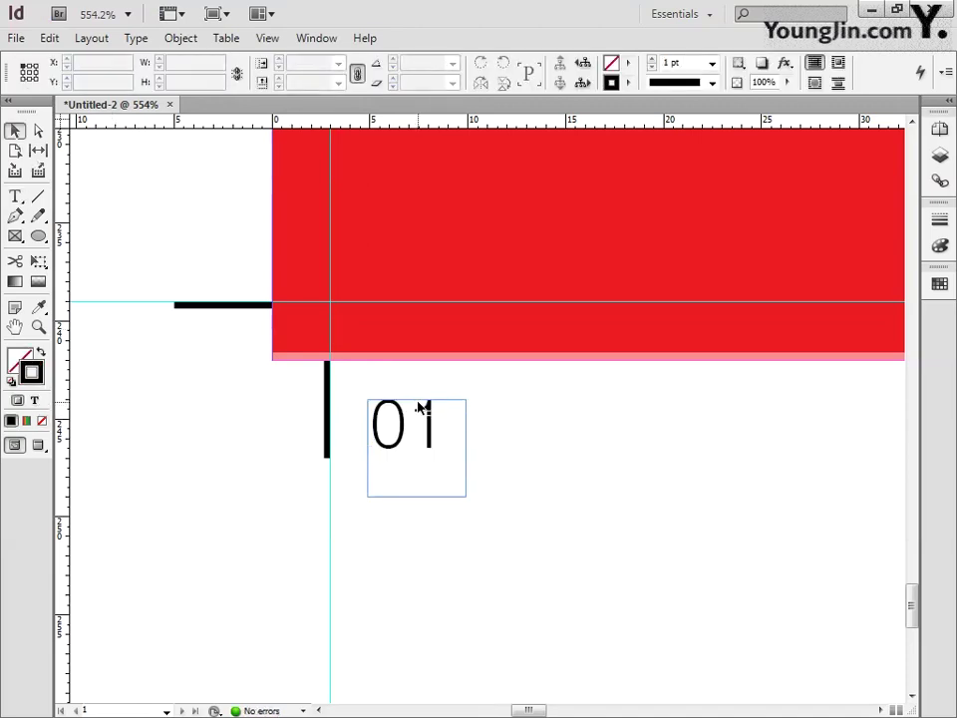
left_click_drag(421, 406, 392, 410)
left_click(511, 419)
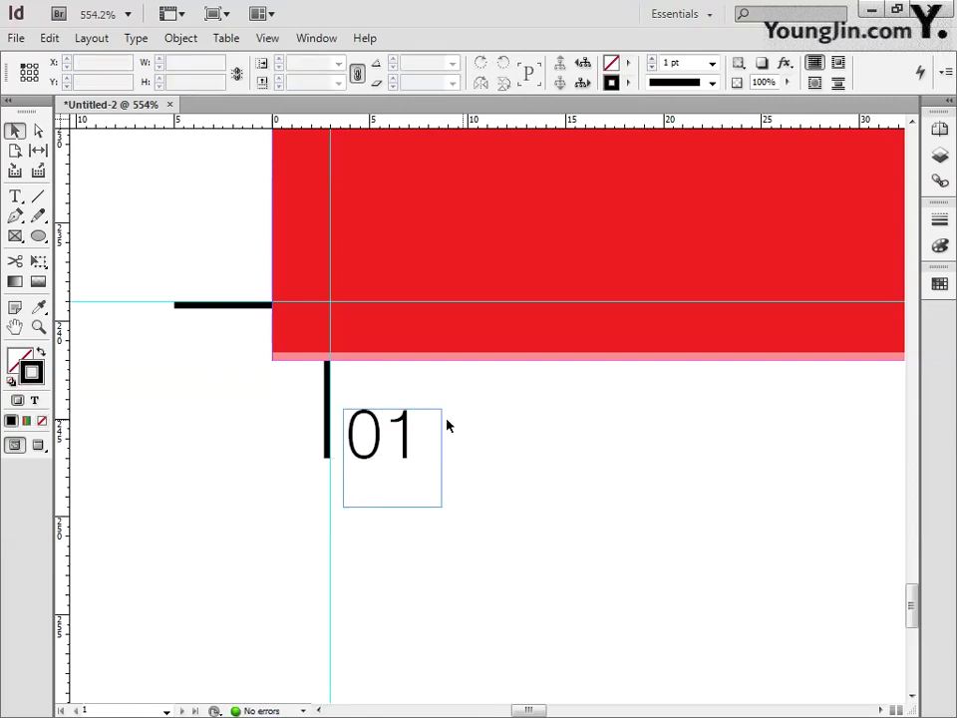
- Save the document as 01 in the 작업 folder, replacing the existing 01.indd
double_click(15, 326)
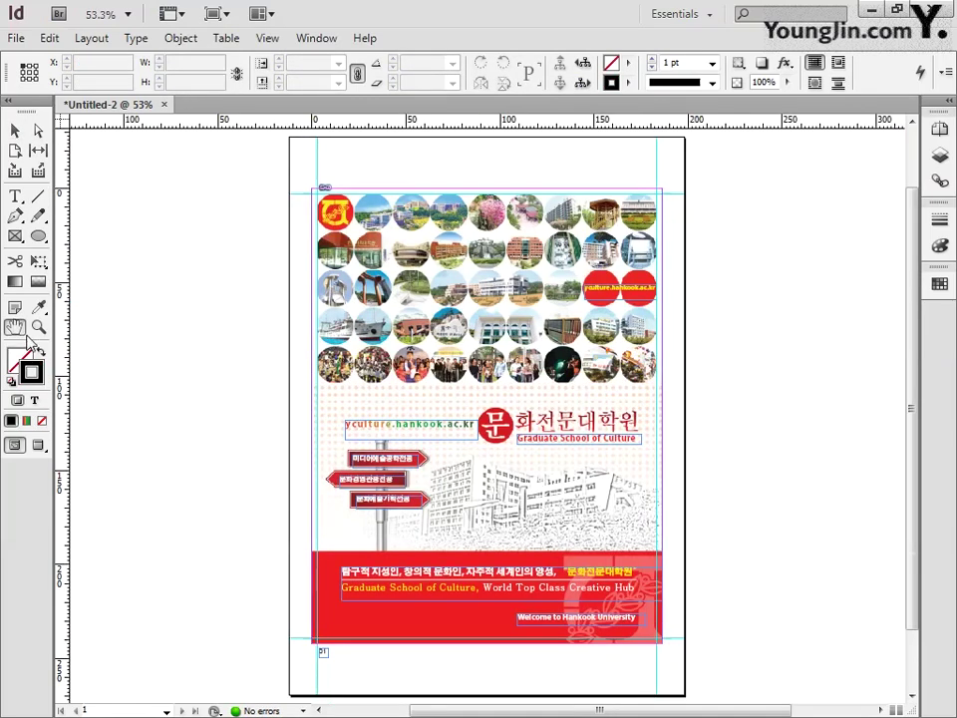
left_click(15, 132)
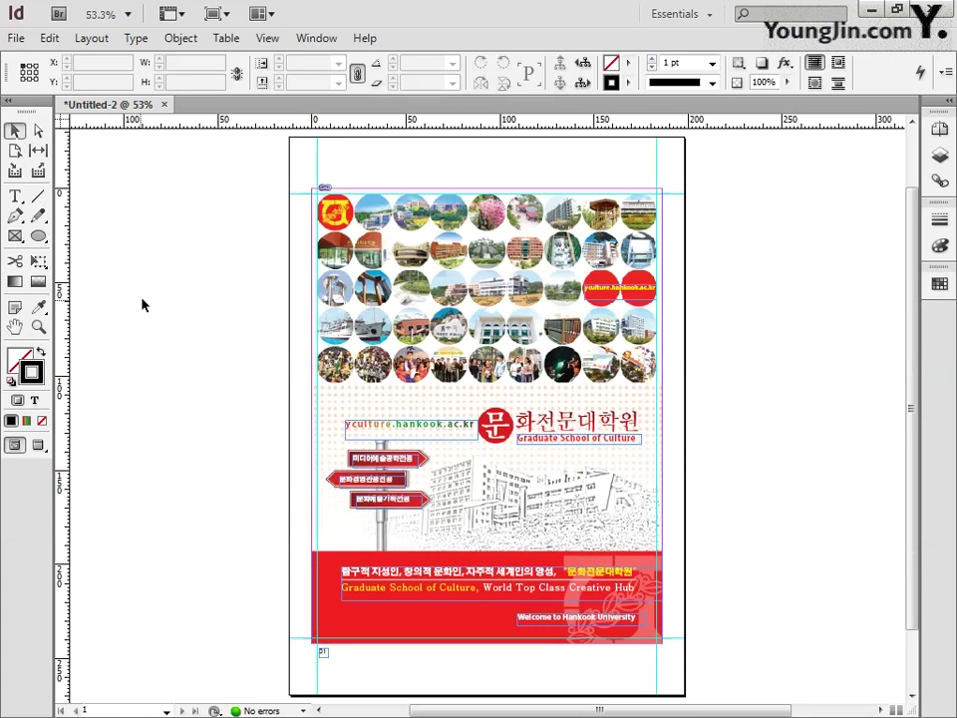
left_click(17, 39)
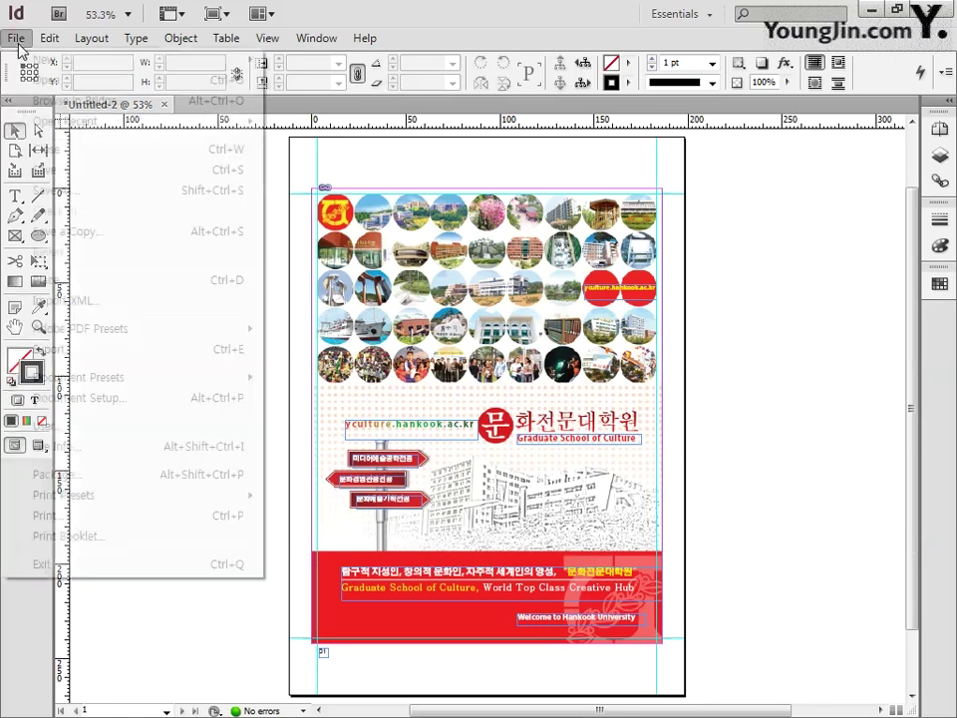
left_click(45, 166)
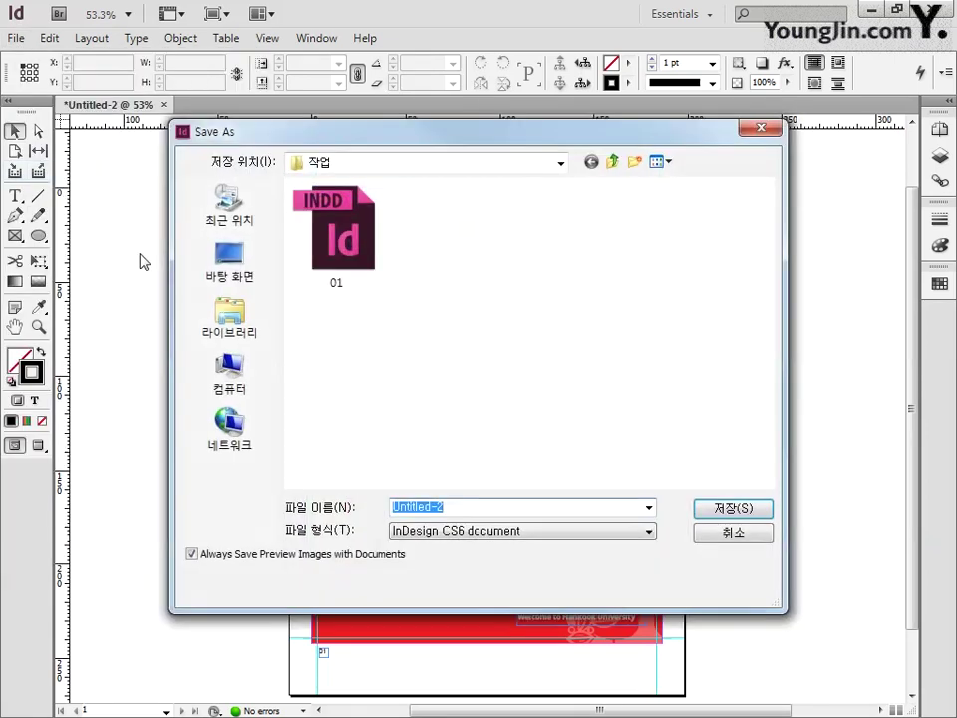
type("01")
key("Return")
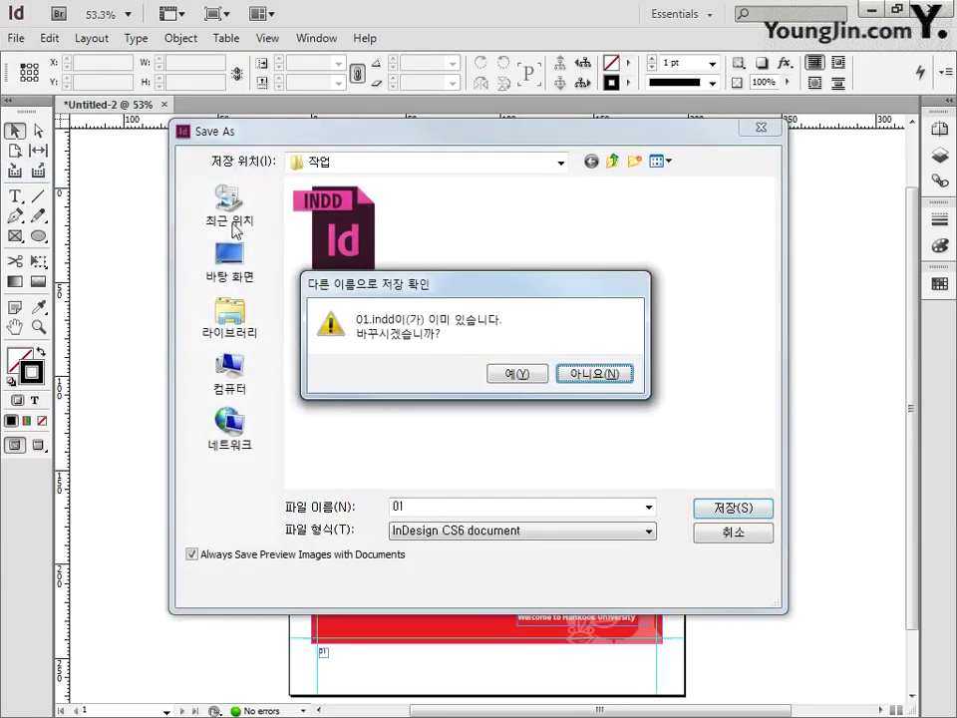
left_click(513, 376)
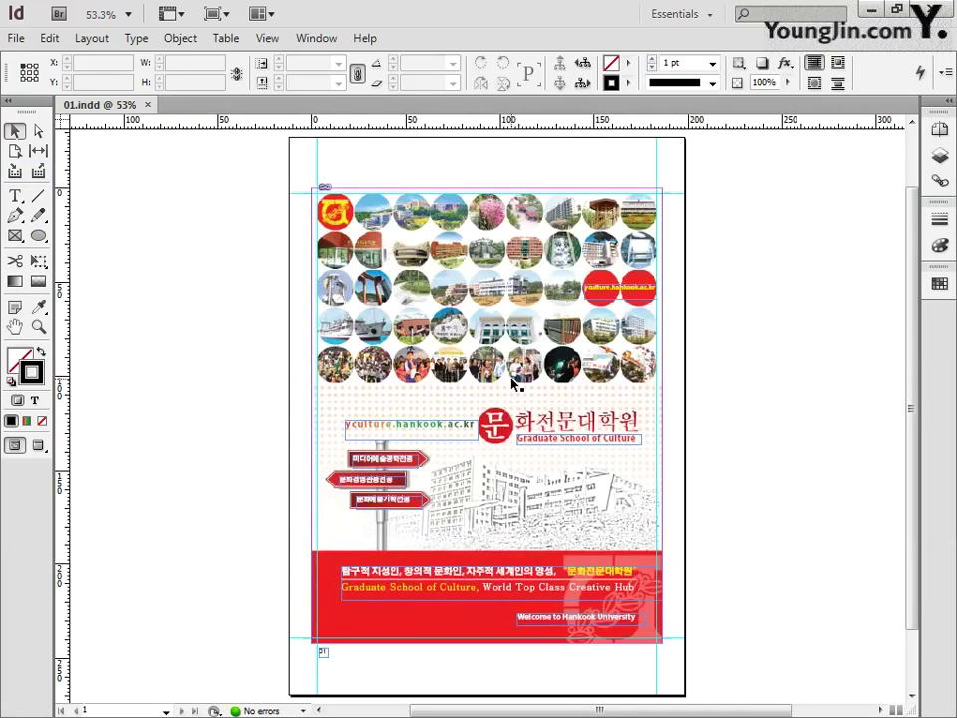